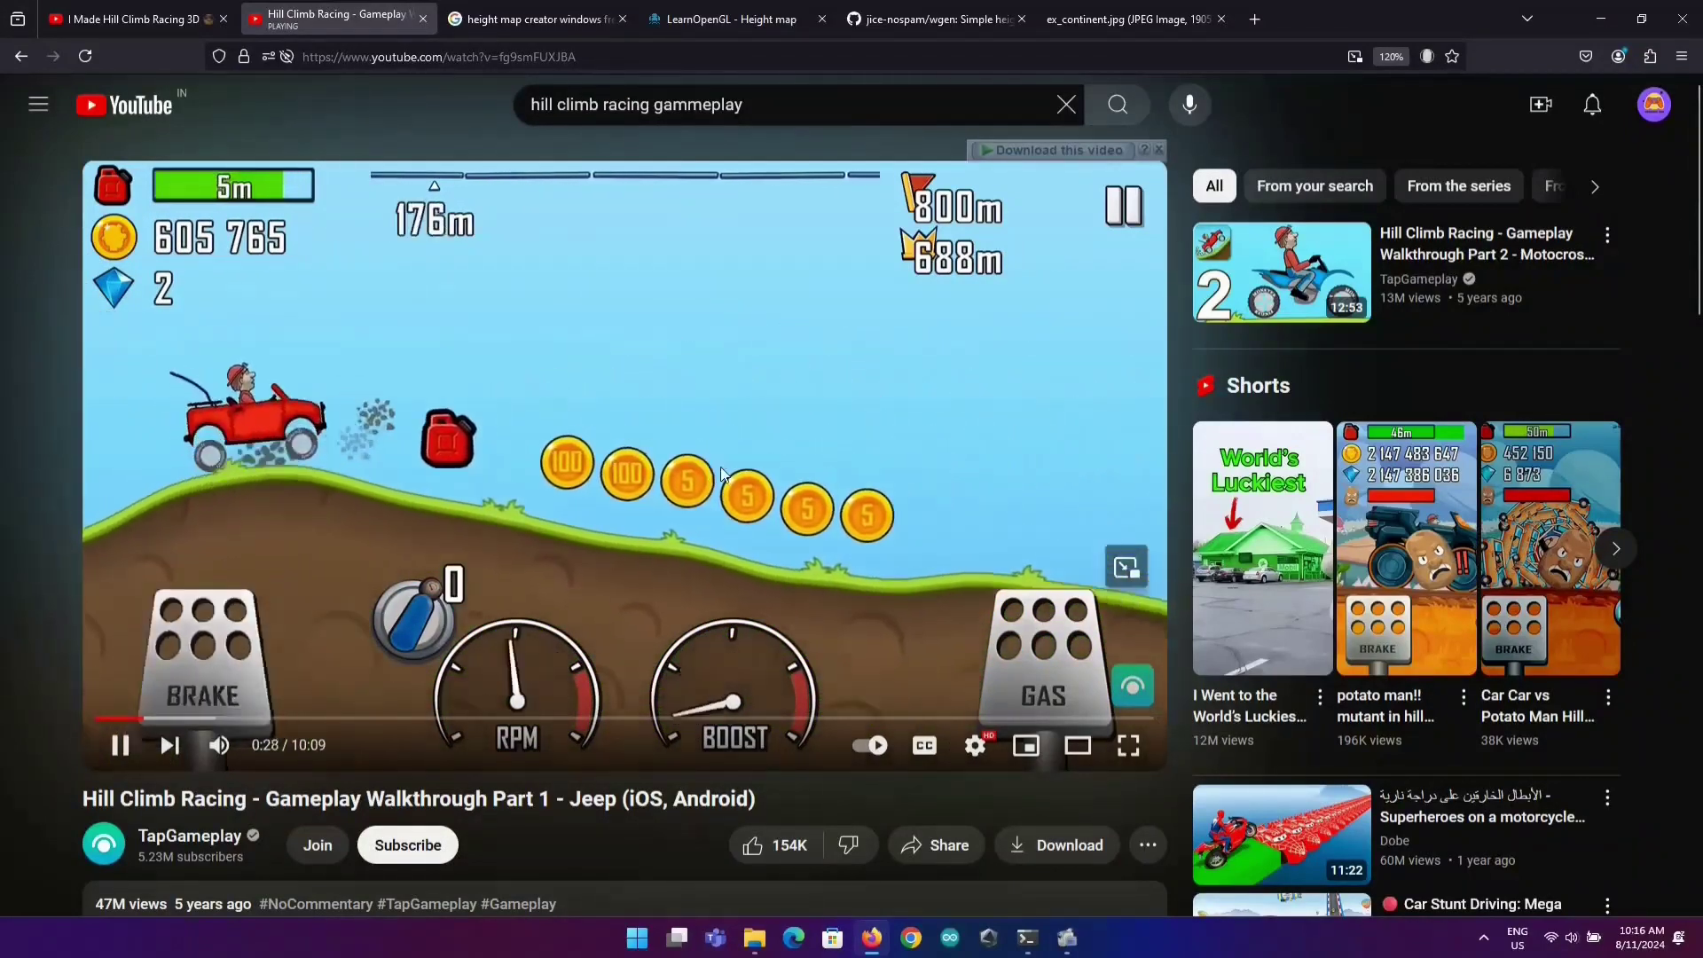
Pause the Hill Climb Racing gameplay video and read through the LearnOpenGL article on rendering terrain using height maps.
{"action": "left_click", "coordinate": [665, 444]}
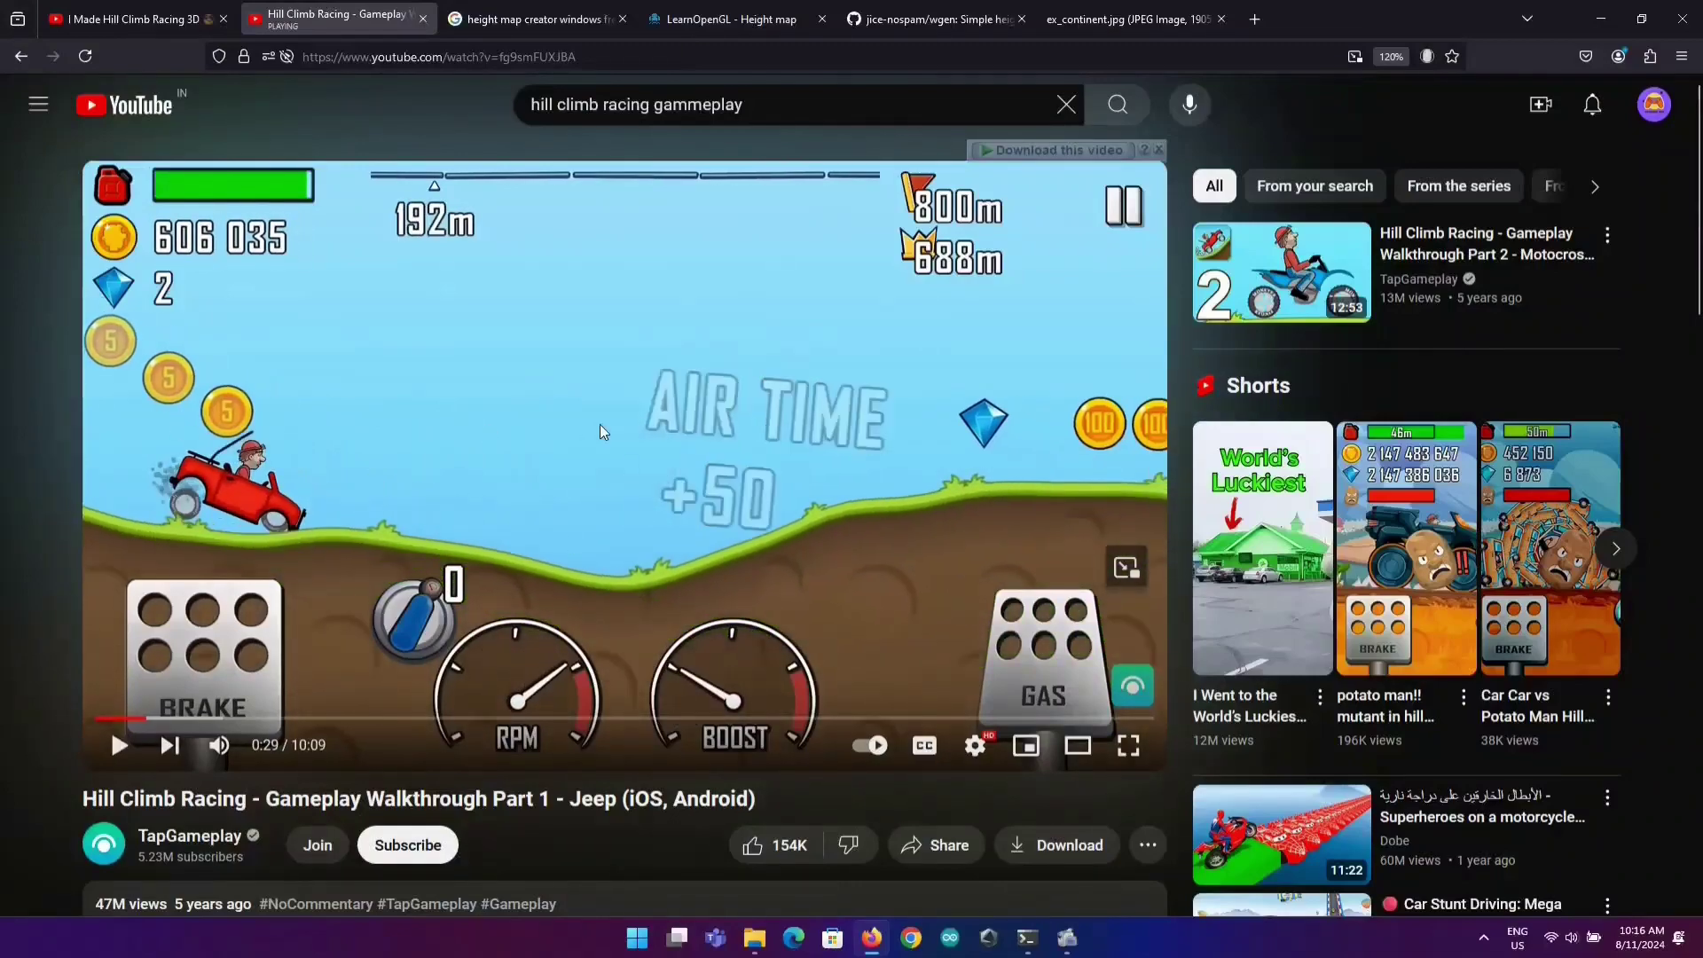
{"action": "left_click", "coordinate": [770, 11]}
{"action": "scroll", "coordinate": [877, 376], "scroll_direction": "down", "scroll_amount": 5}
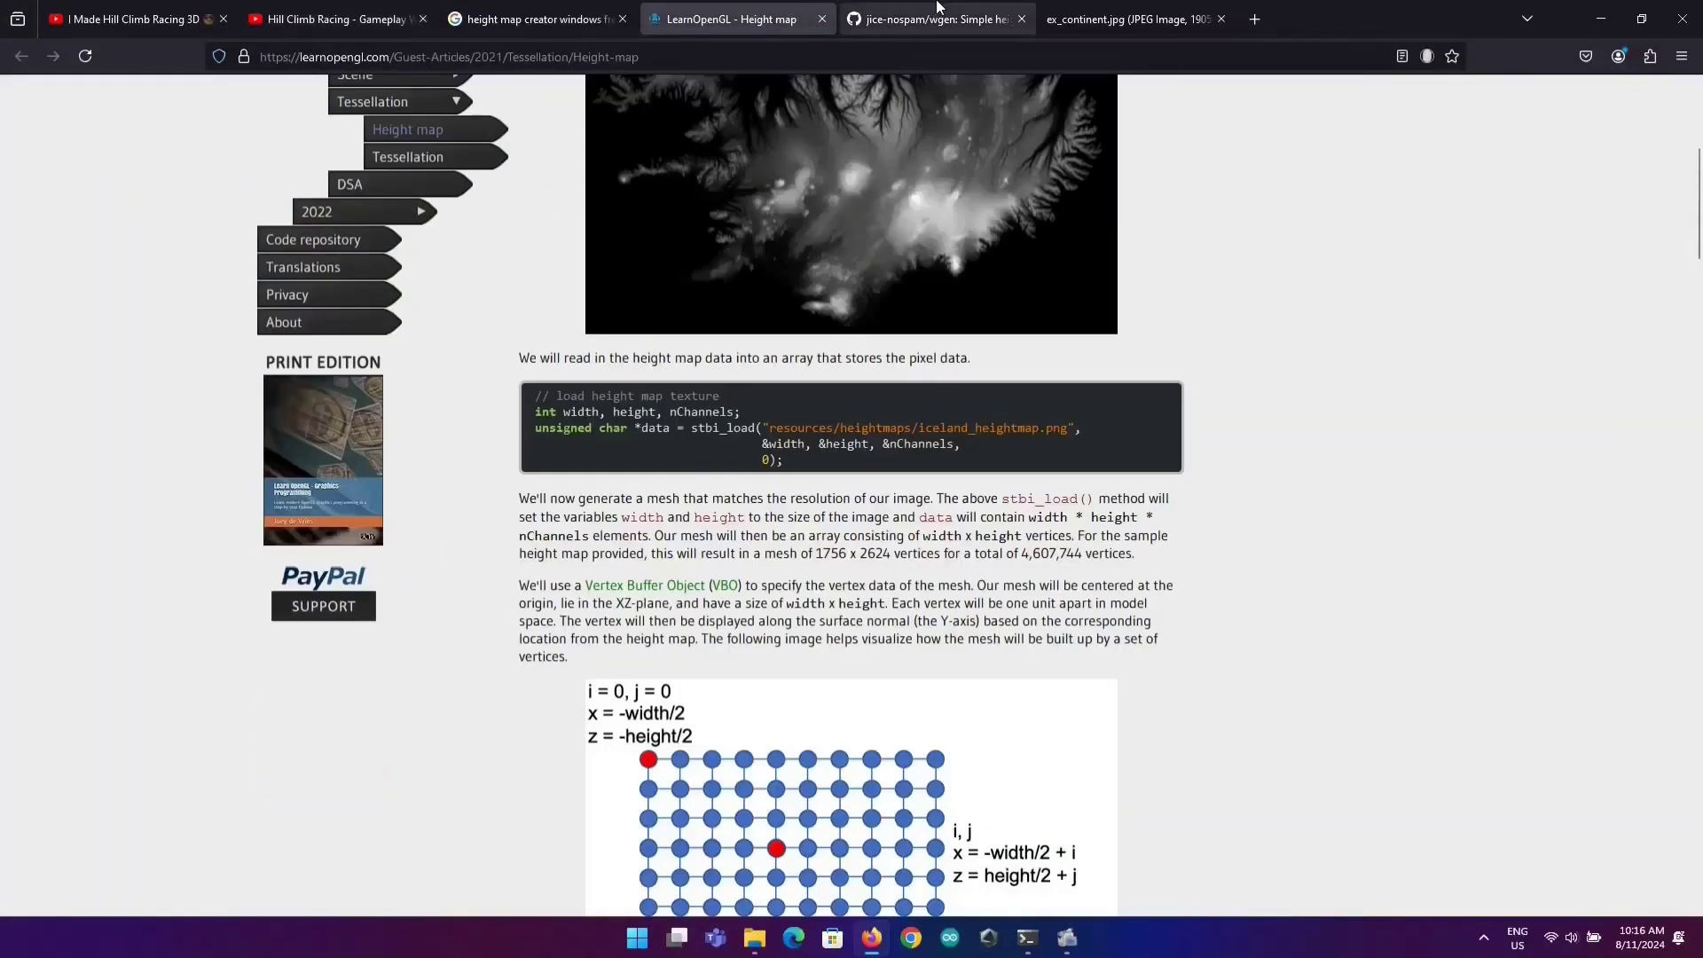
{"action": "key", "text": "ctrl+Tab"}
{"action": "key", "text": "ctrl+shift+Tab"}
{"action": "scroll", "coordinate": [512, 366], "scroll_direction": "up", "scroll_amount": 3}
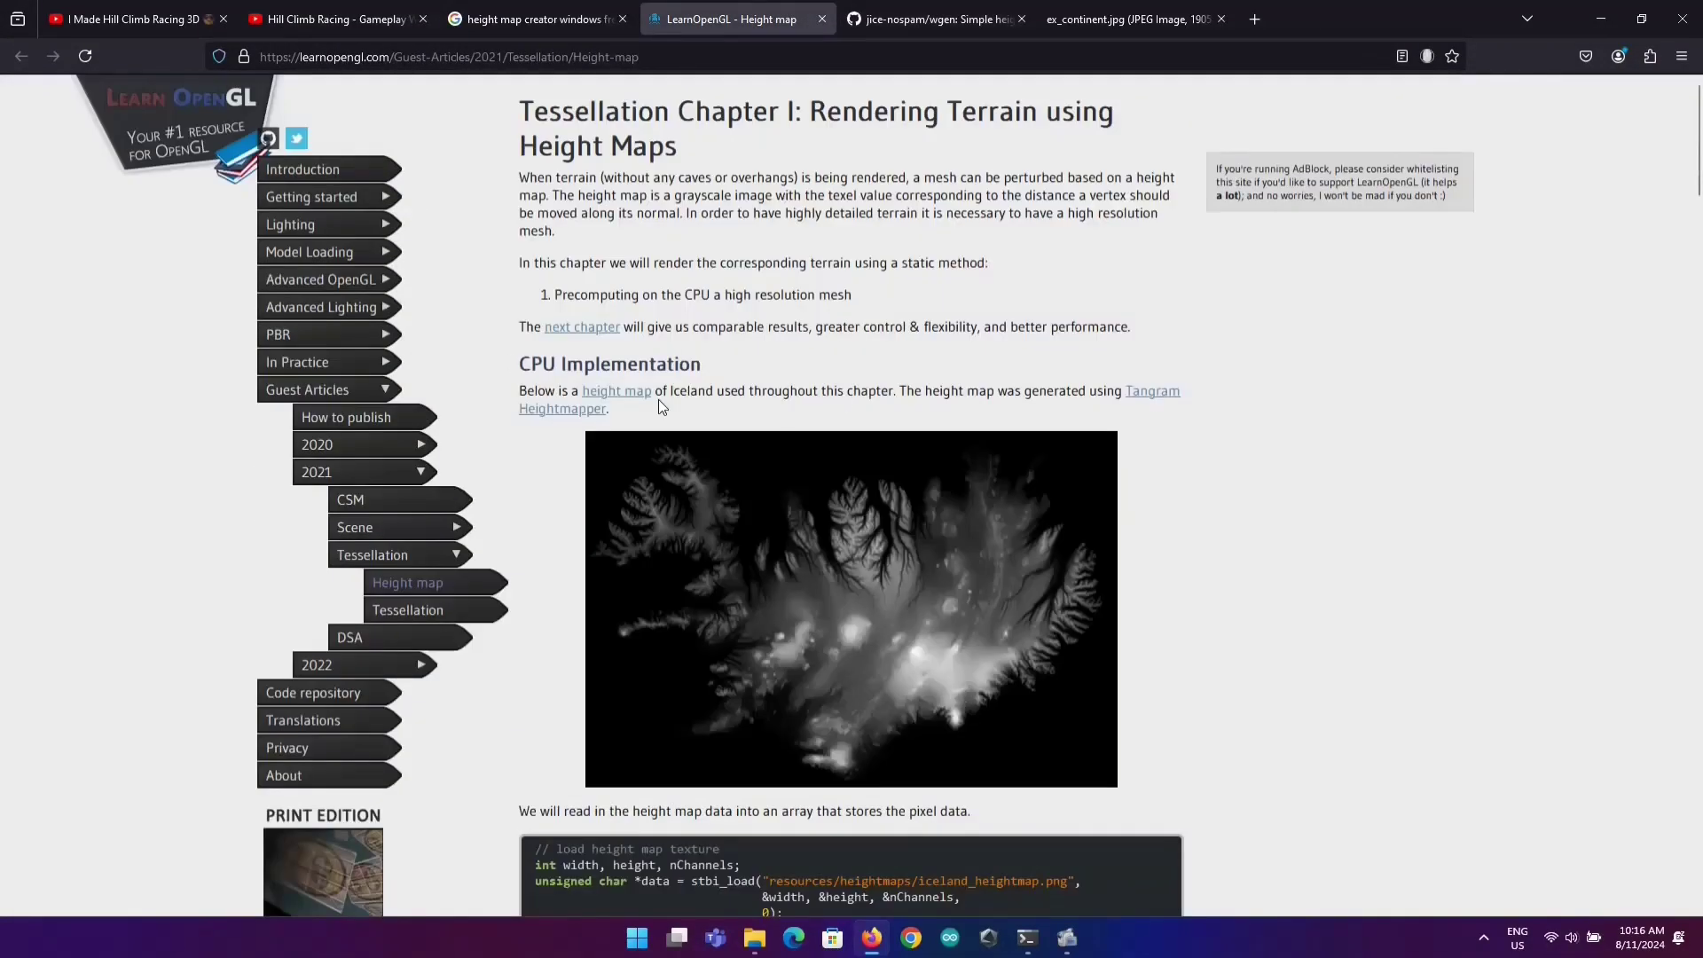
{"action": "scroll", "coordinate": [562, 520], "scroll_direction": "down", "scroll_amount": 4}
{"action": "scroll", "coordinate": [887, 607], "scroll_direction": "down", "scroll_amount": 20}
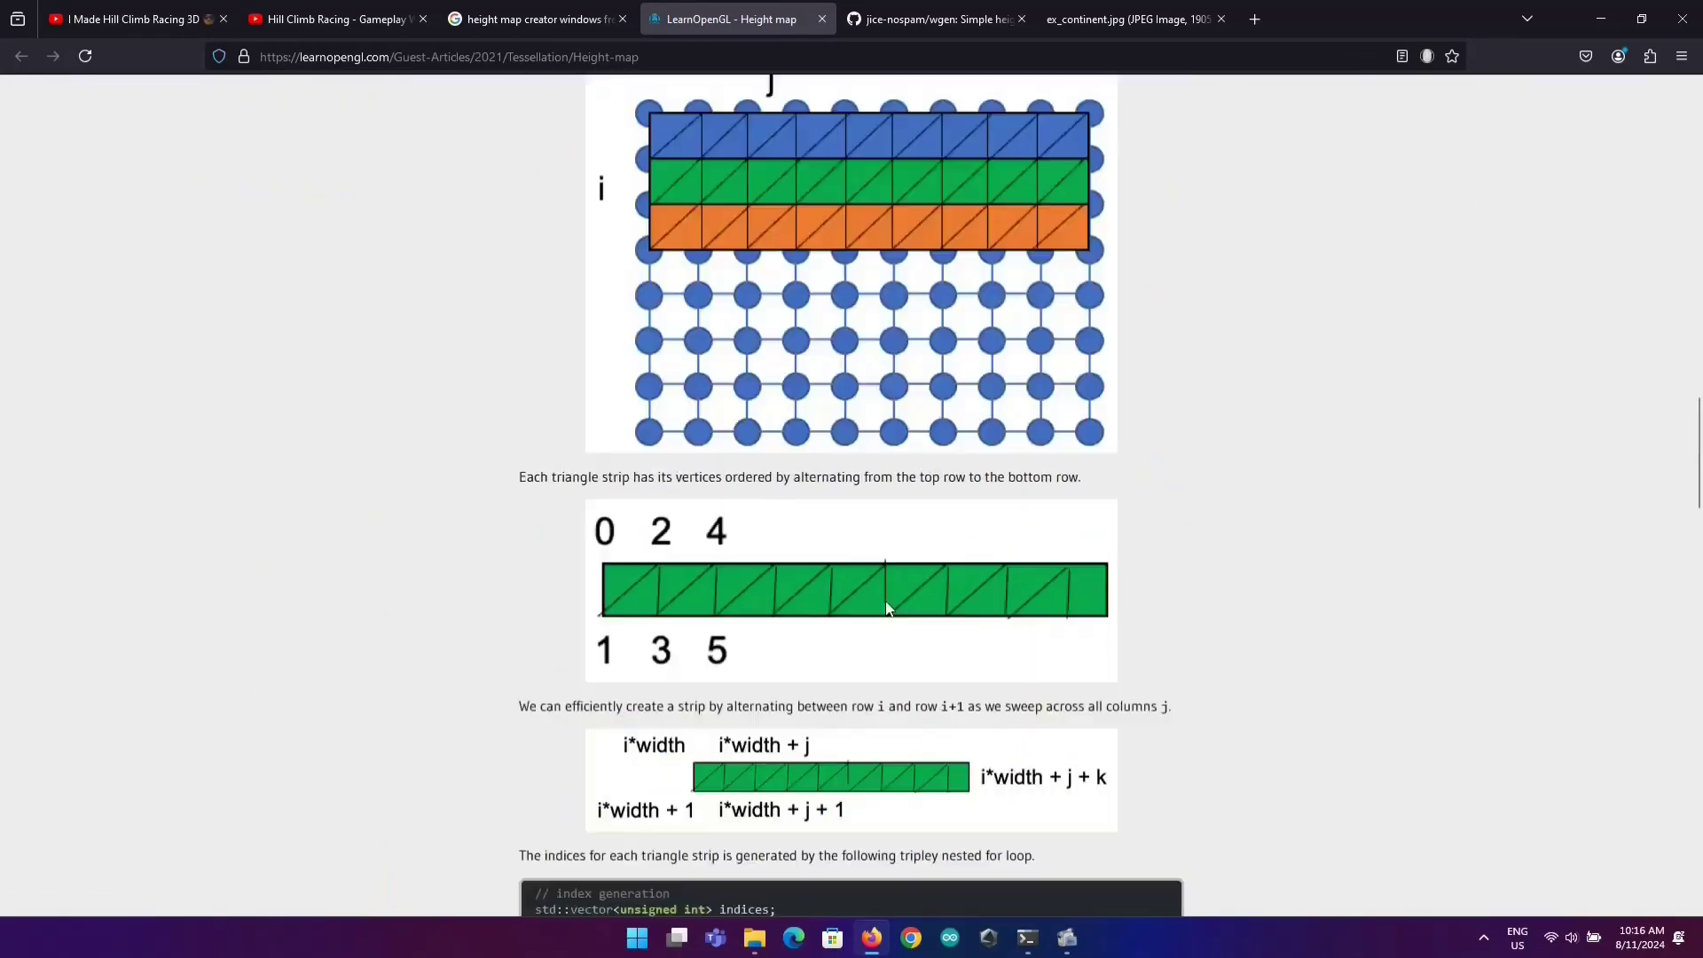
{"action": "scroll", "coordinate": [886, 600], "scroll_direction": "down", "scroll_amount": 12}
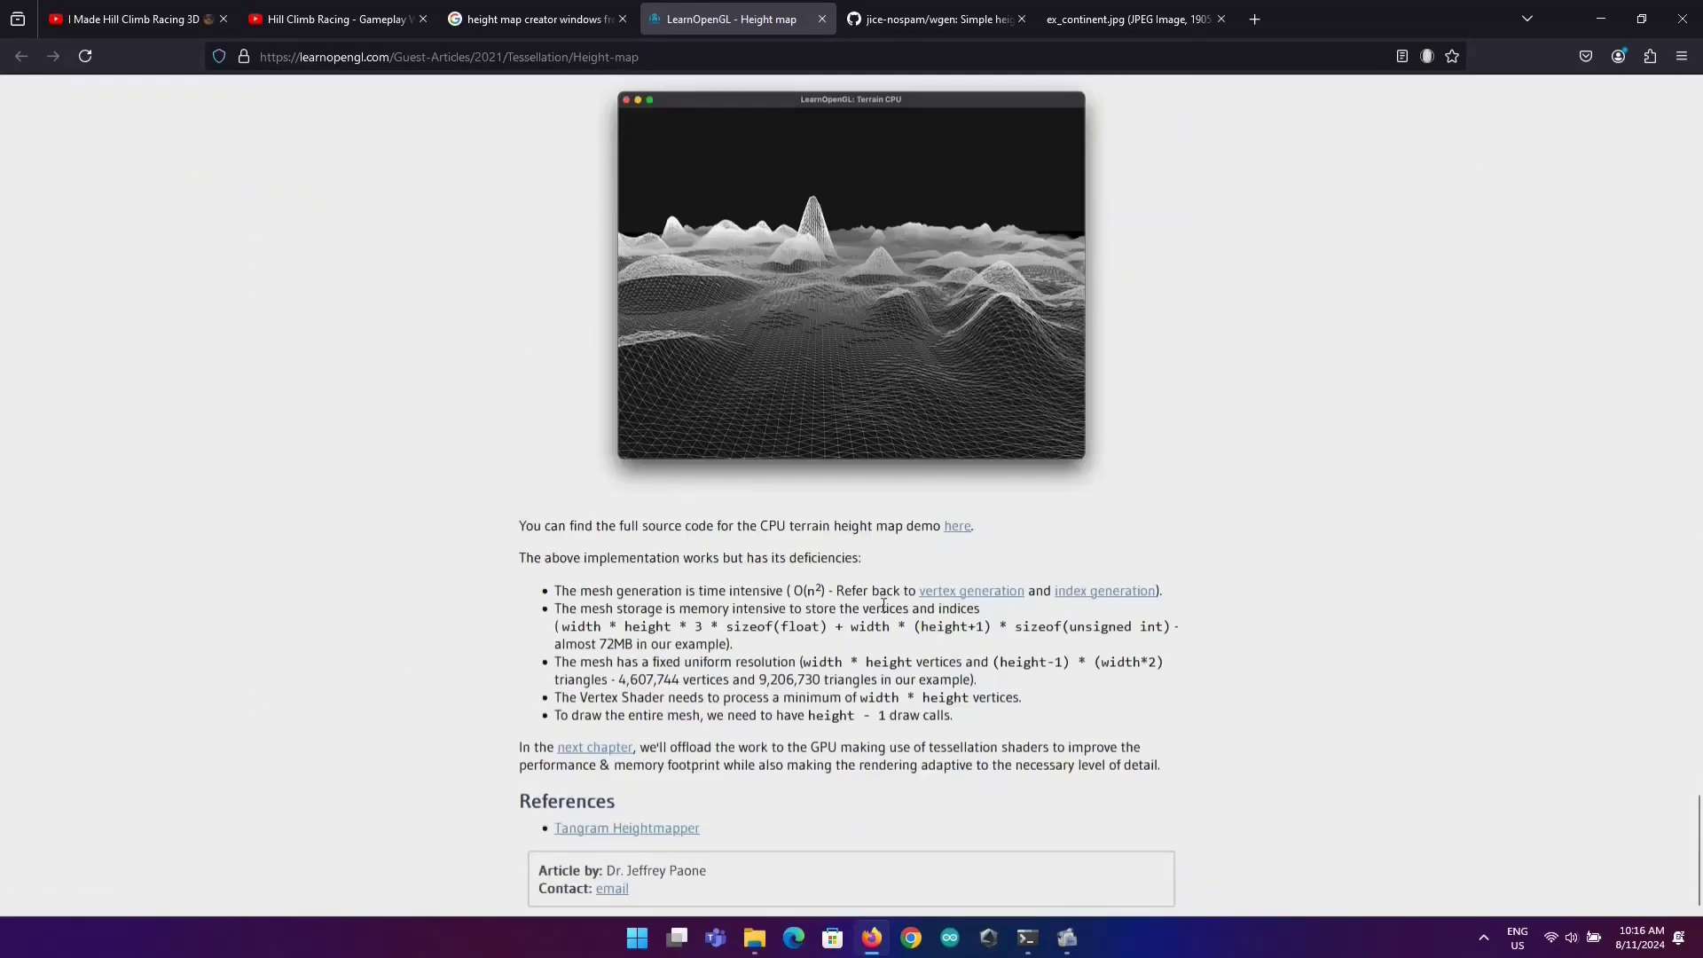
Minimize the browser and launch Paint for drawing the height map.
{"action": "left_click", "coordinate": [1597, 17]}
{"action": "key", "text": "super"}
{"action": "type", "text": "pai"}
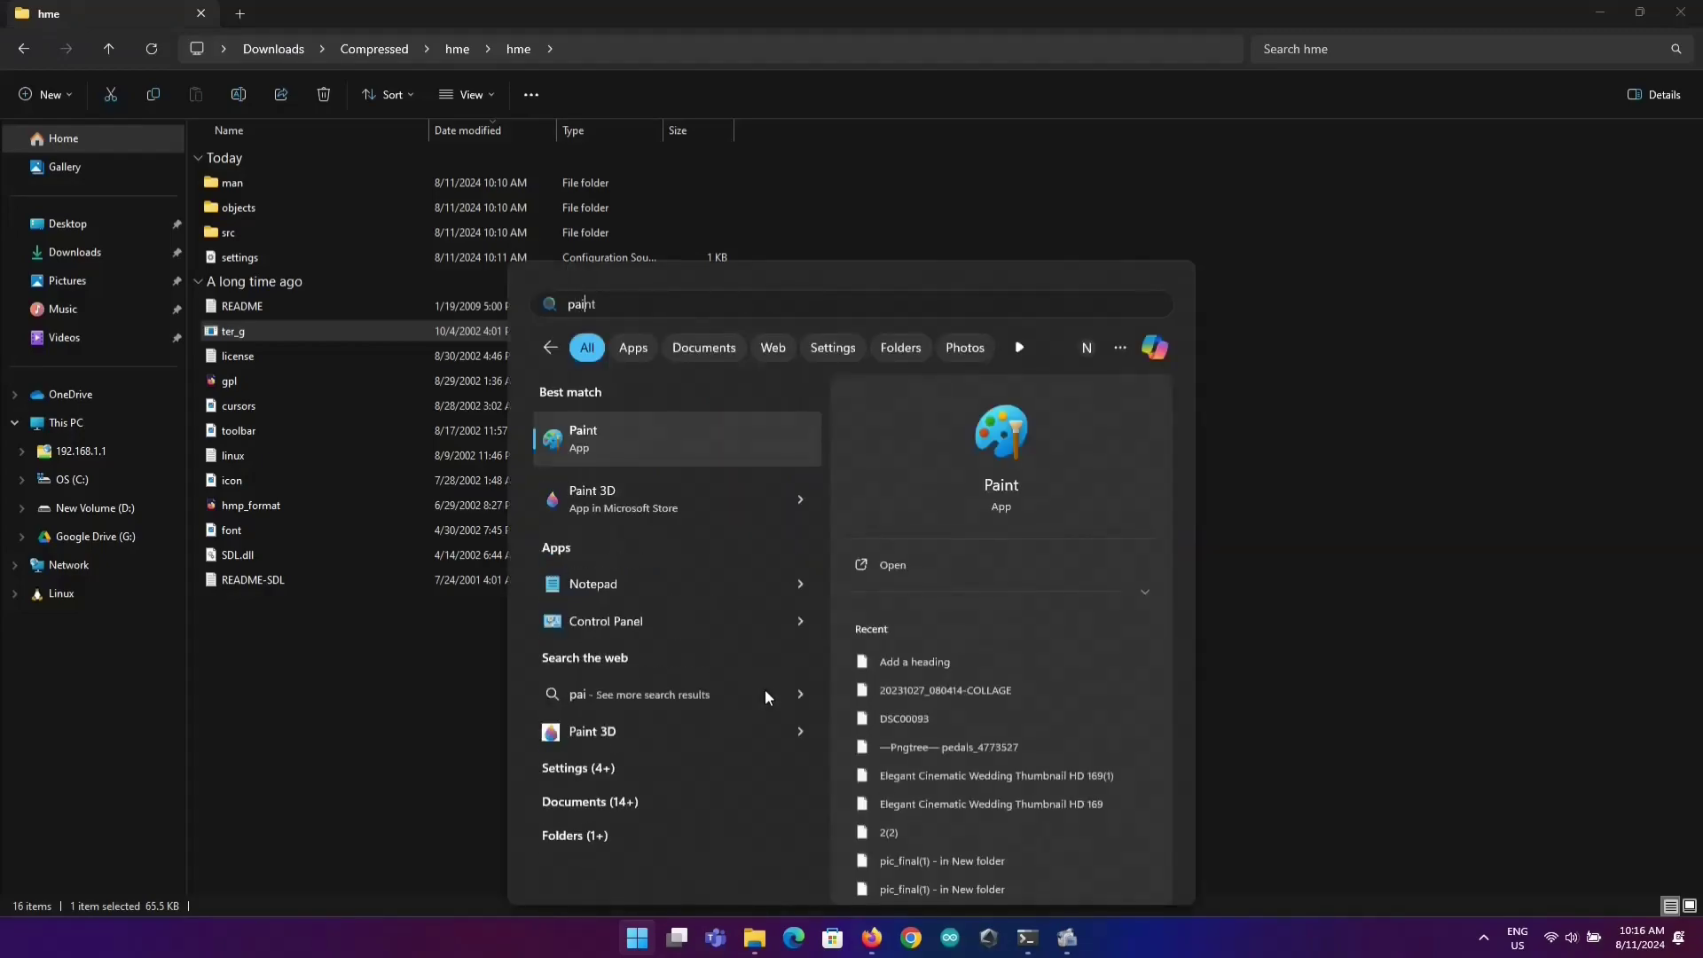
{"action": "key", "text": "Return"}
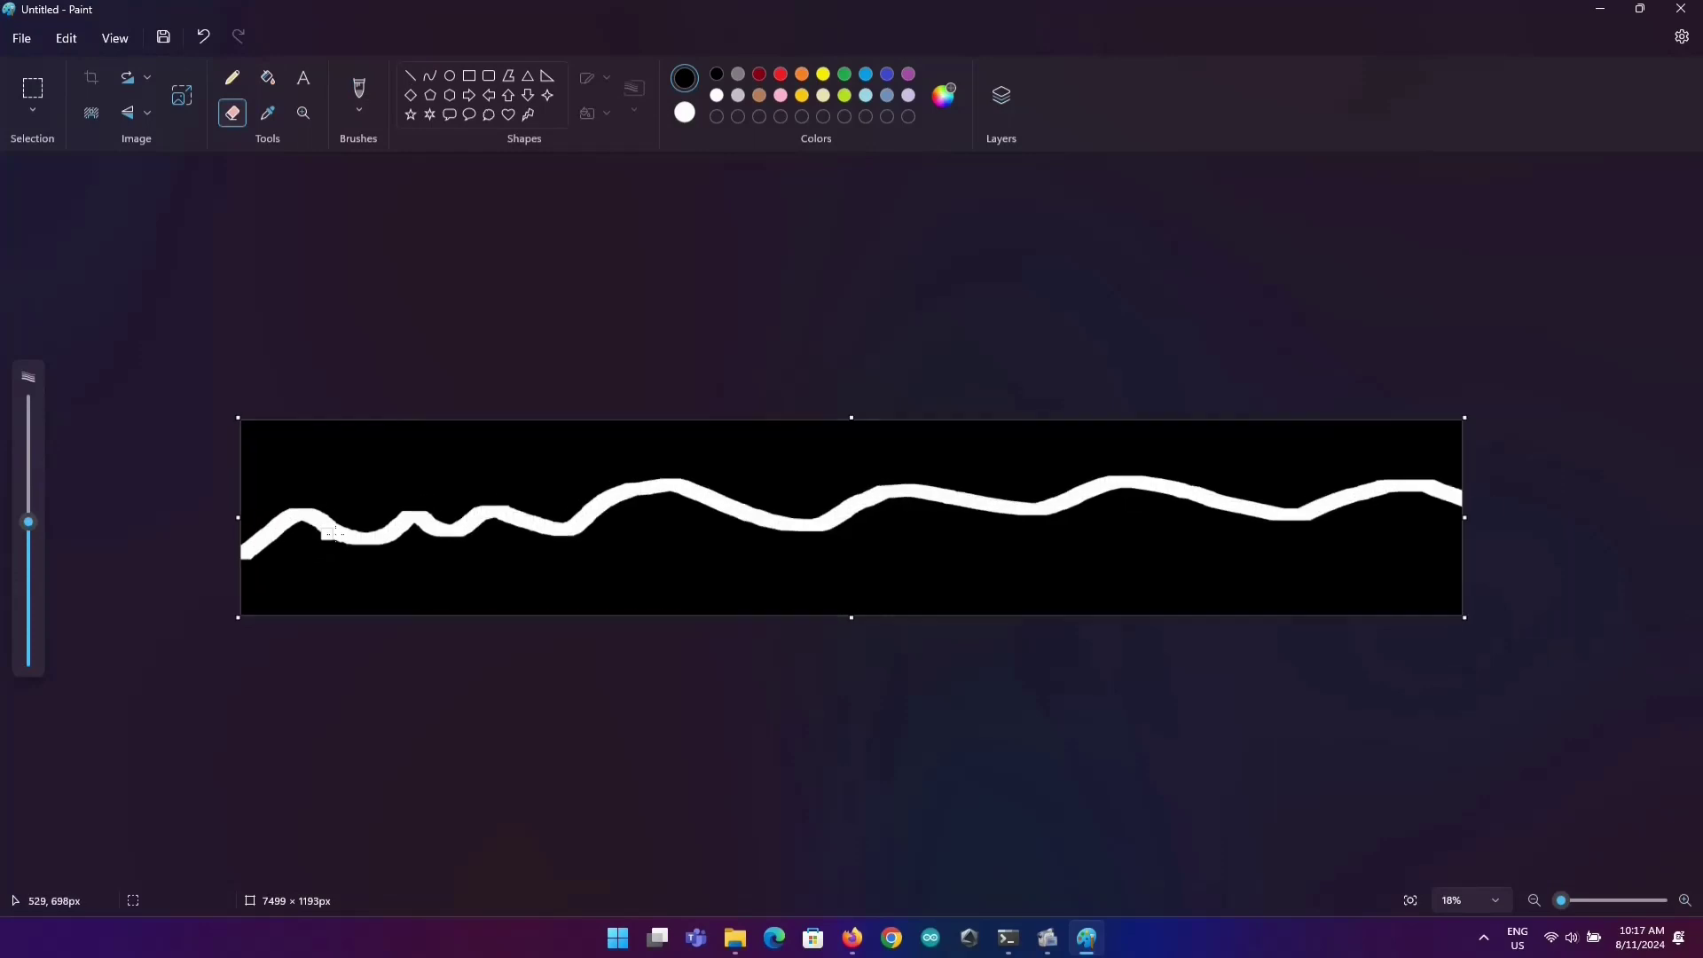
Save the wavy white track drawing to the Desktop as a PNG with a name starting "test landca".
{"action": "scroll", "coordinate": [333, 533], "scroll_direction": "up", "scroll_amount": 3, "text": "ctrl"}
{"action": "scroll", "coordinate": [332, 532], "scroll_direction": "down", "scroll_amount": 2, "text": "ctrl"}
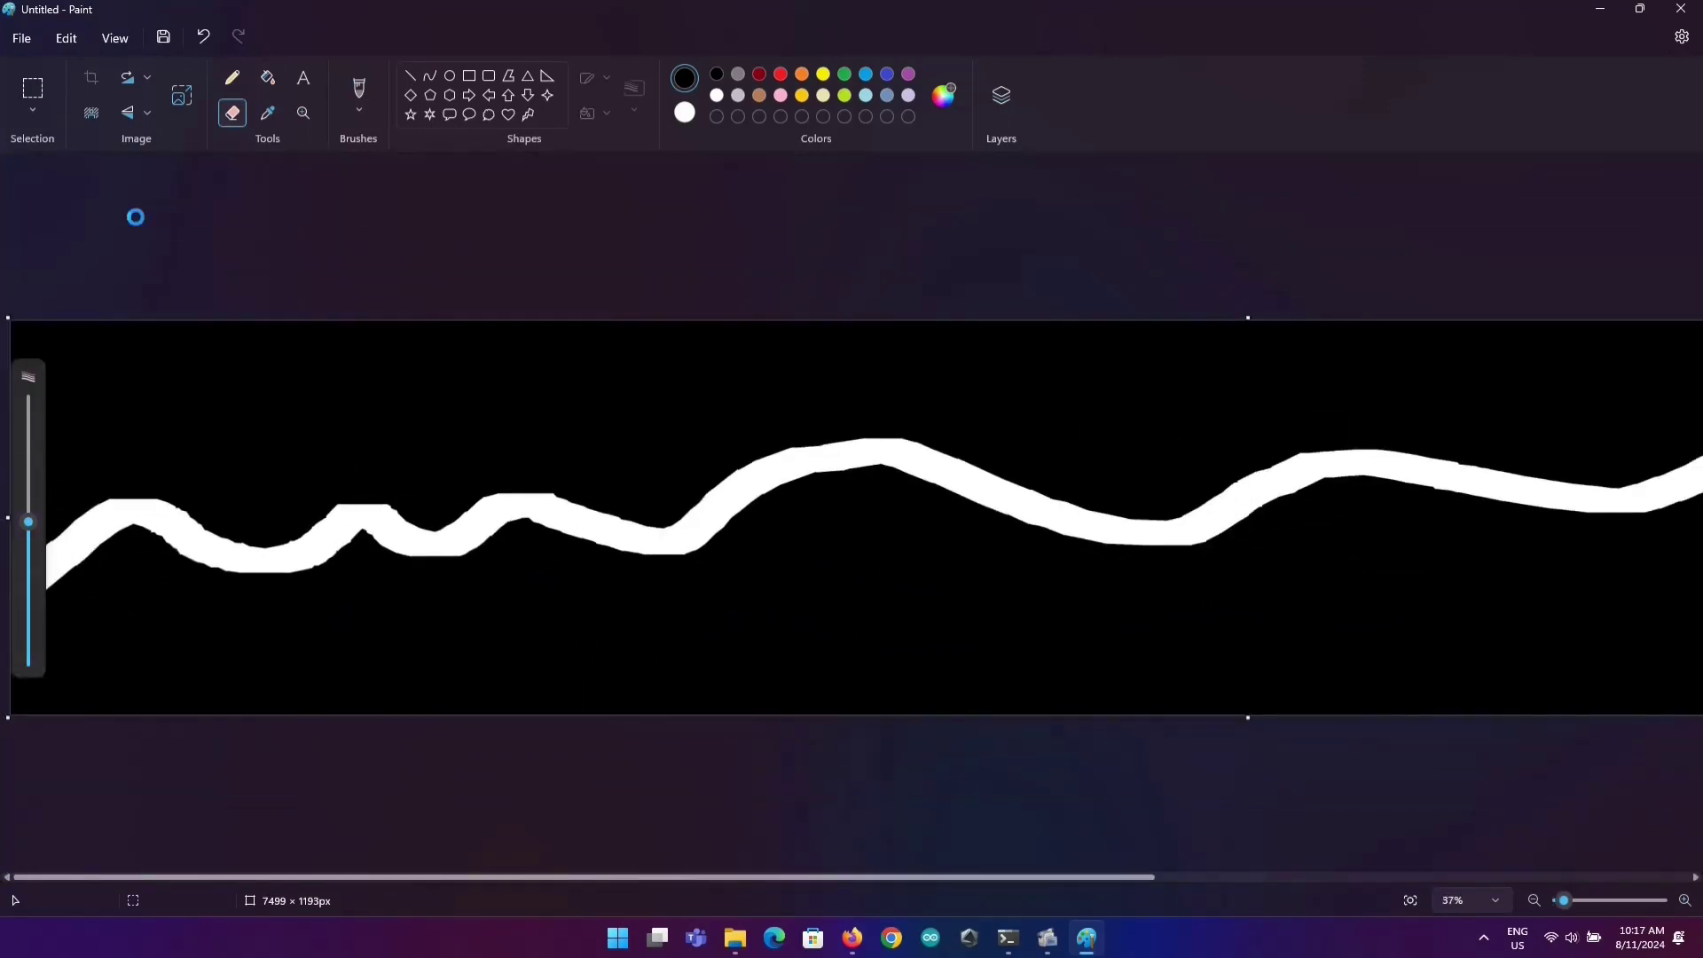
{"action": "type", "text": "test brush"}
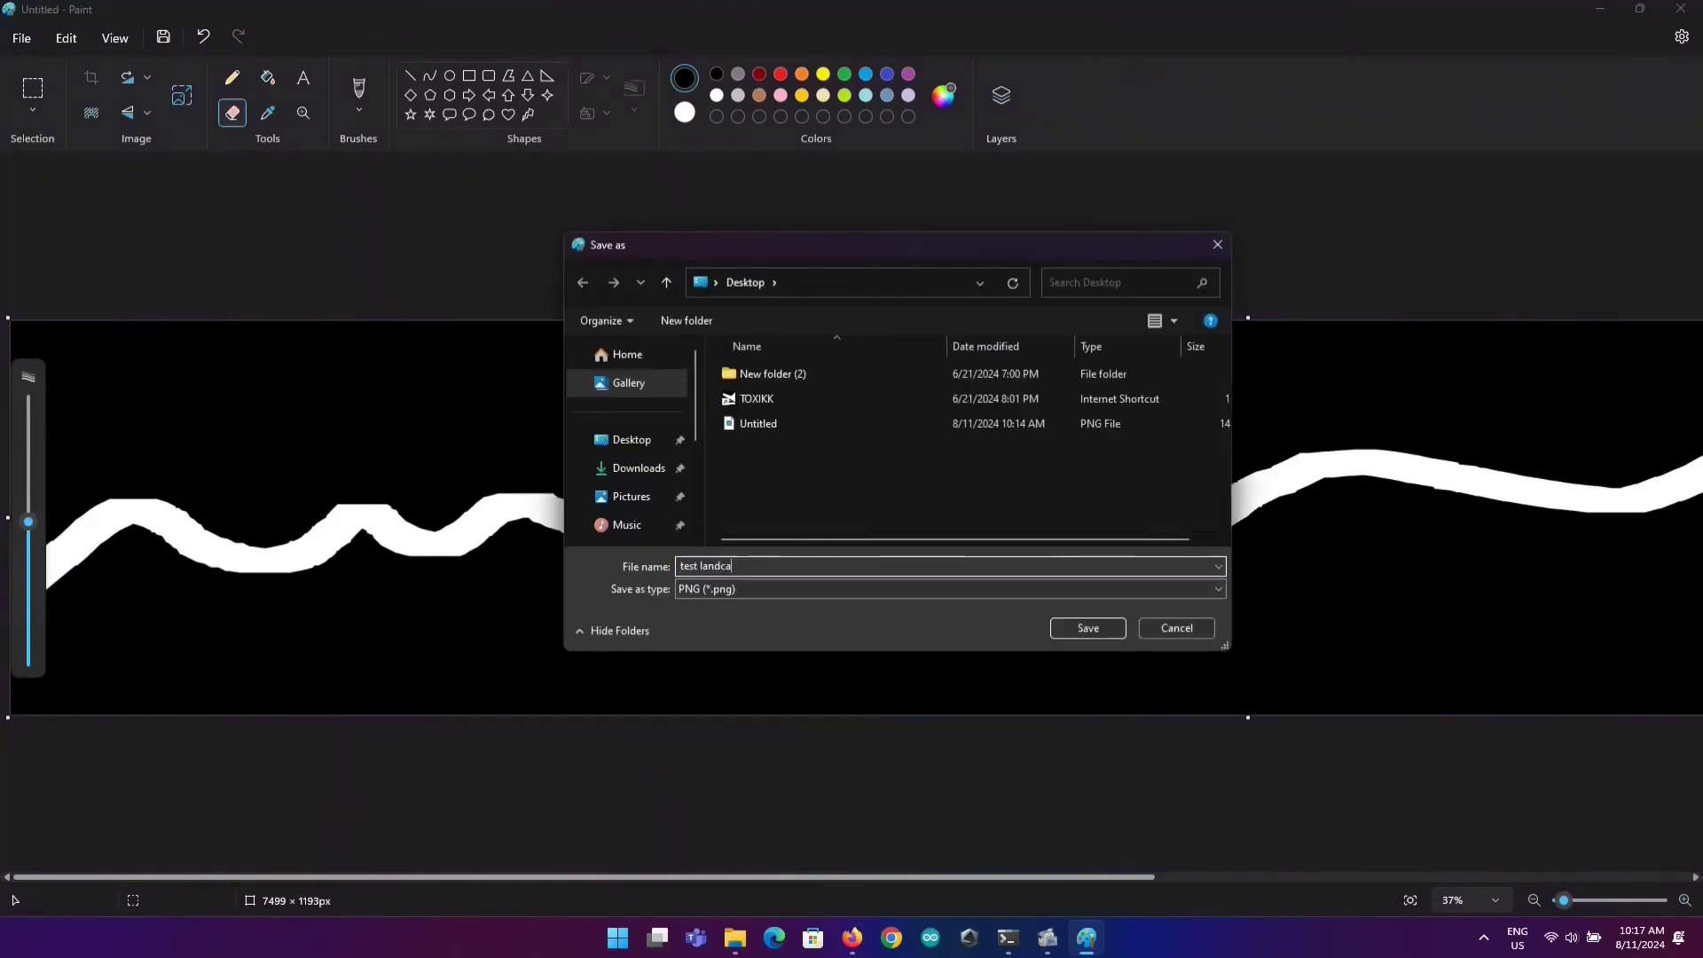
{"action": "key", "text": "Return"}
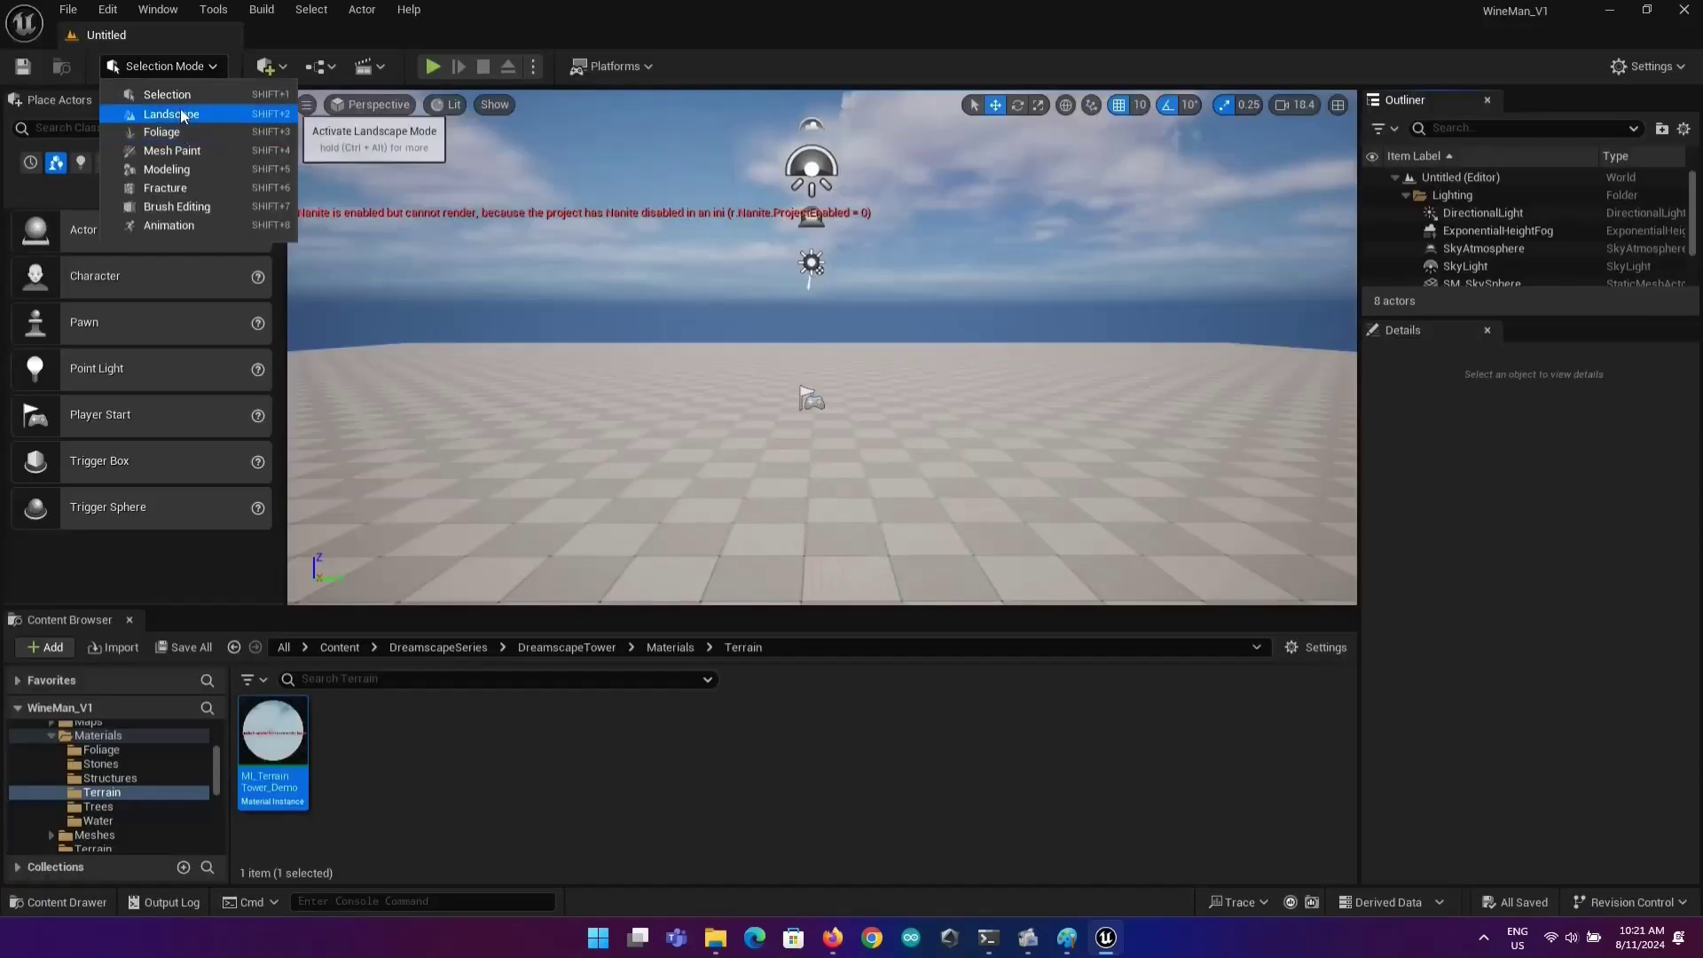
Create a new landscape from the imported heightmap file, using the MI_Terrain Tower_Demo material.
{"action": "left_click", "coordinate": [284, 110]}
{"action": "left_click_drag", "start_coordinate": [274, 689], "coordinate": [147, 390]}
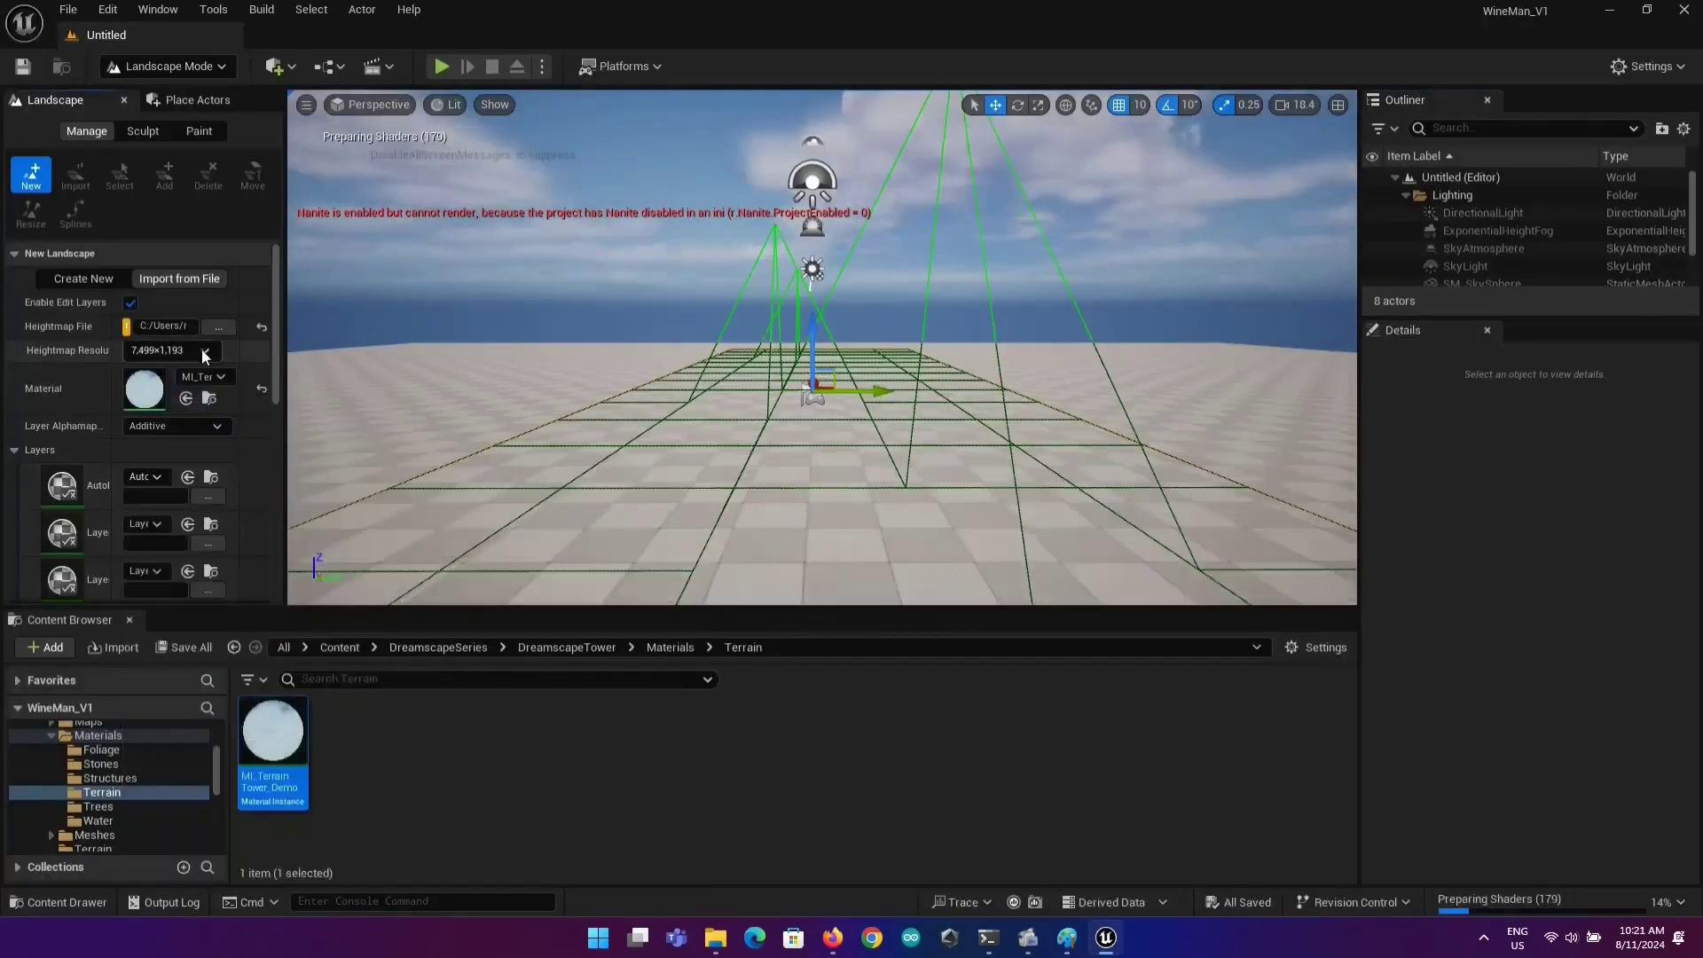
{"action": "left_click", "coordinate": [217, 327]}
{"action": "double_click", "coordinate": [349, 202]}
{"action": "scroll", "coordinate": [193, 422], "scroll_direction": "down", "scroll_amount": 10}
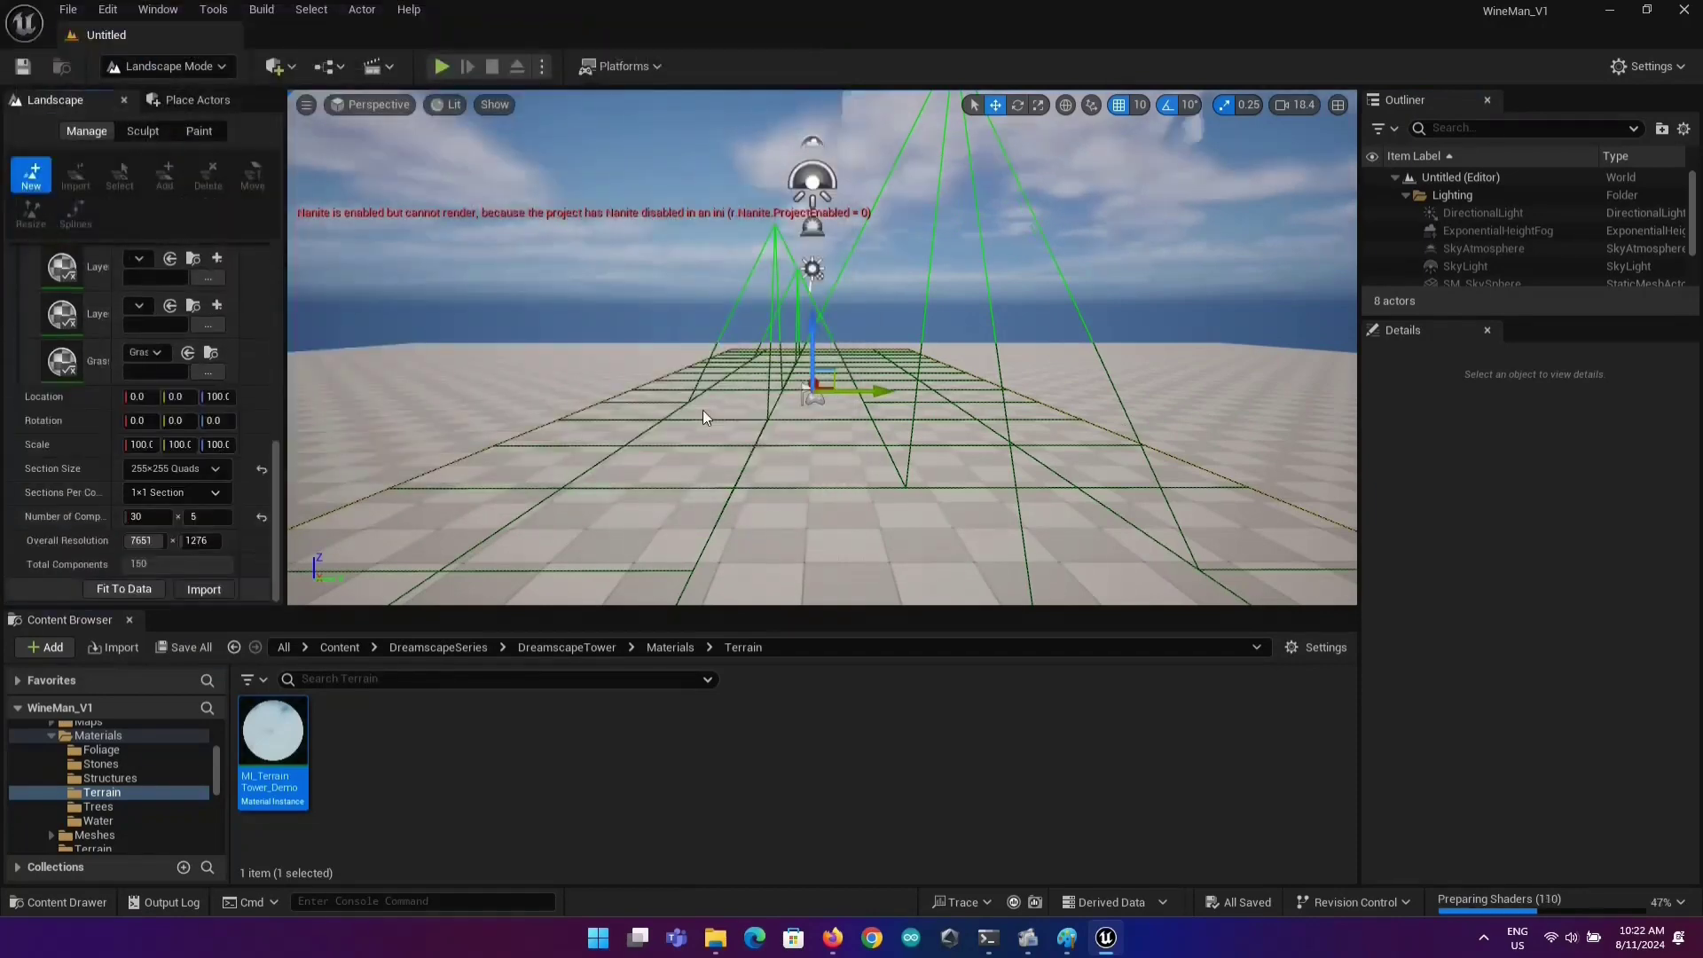
{"action": "left_click", "coordinate": [202, 584]}
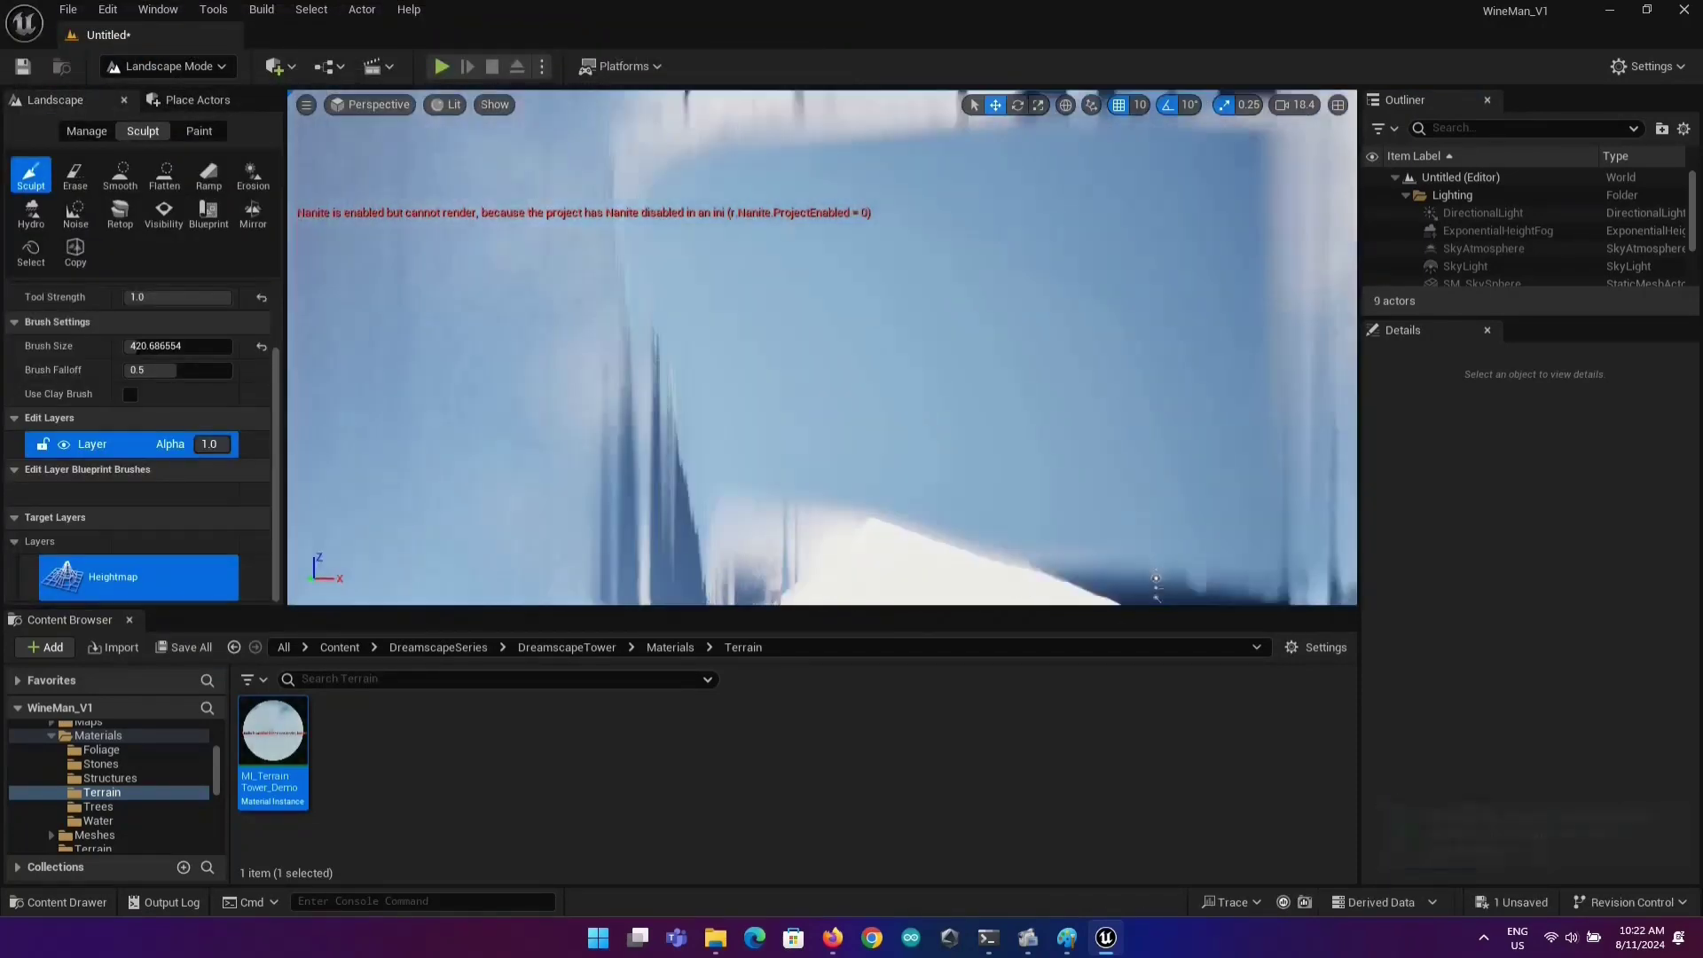
Open the landscape painting tools and inspect the imported terrain from several viewpoints.
{"action": "left_click", "coordinate": [199, 131]}
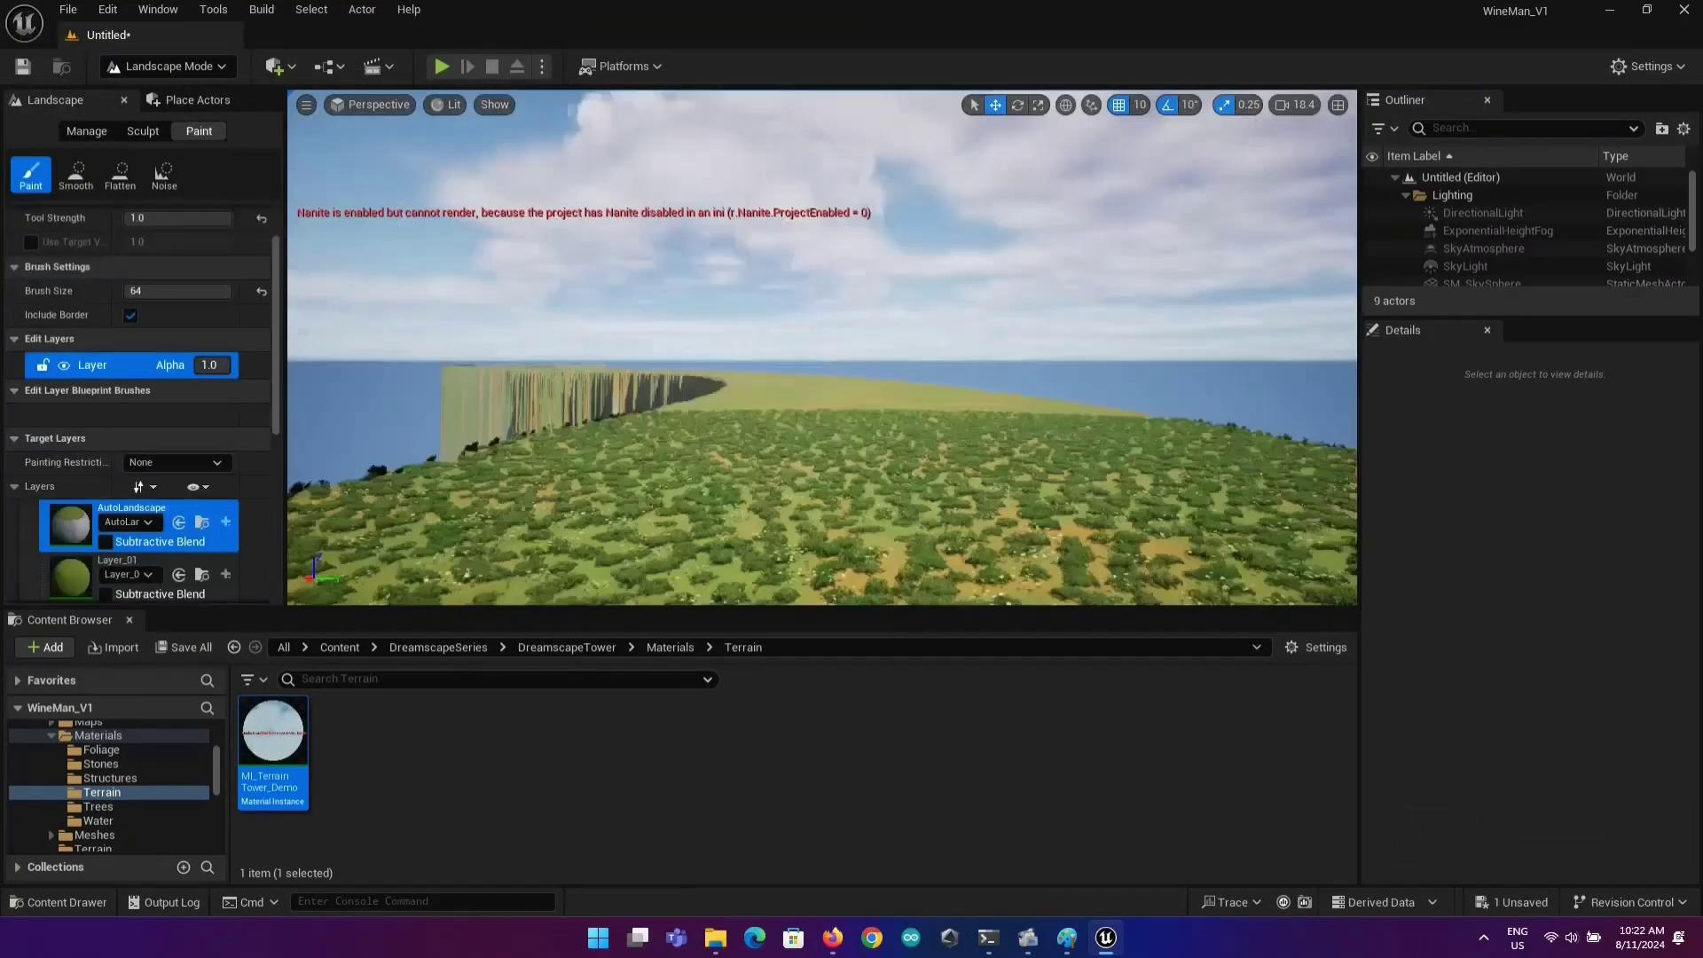
{"action": "mouse_move", "coordinate": [572, 284]}
{"action": "right_mouse_down"}
{"action": "mouse_move", "coordinate": [551, 285]}
{"action": "mouse_move", "coordinate": [571, 304]}
{"action": "mouse_move", "coordinate": [523, 310]}
{"action": "right_mouse_up"}
{"action": "right_click_drag", "start_coordinate": [621, 373], "coordinate": [600, 337]}
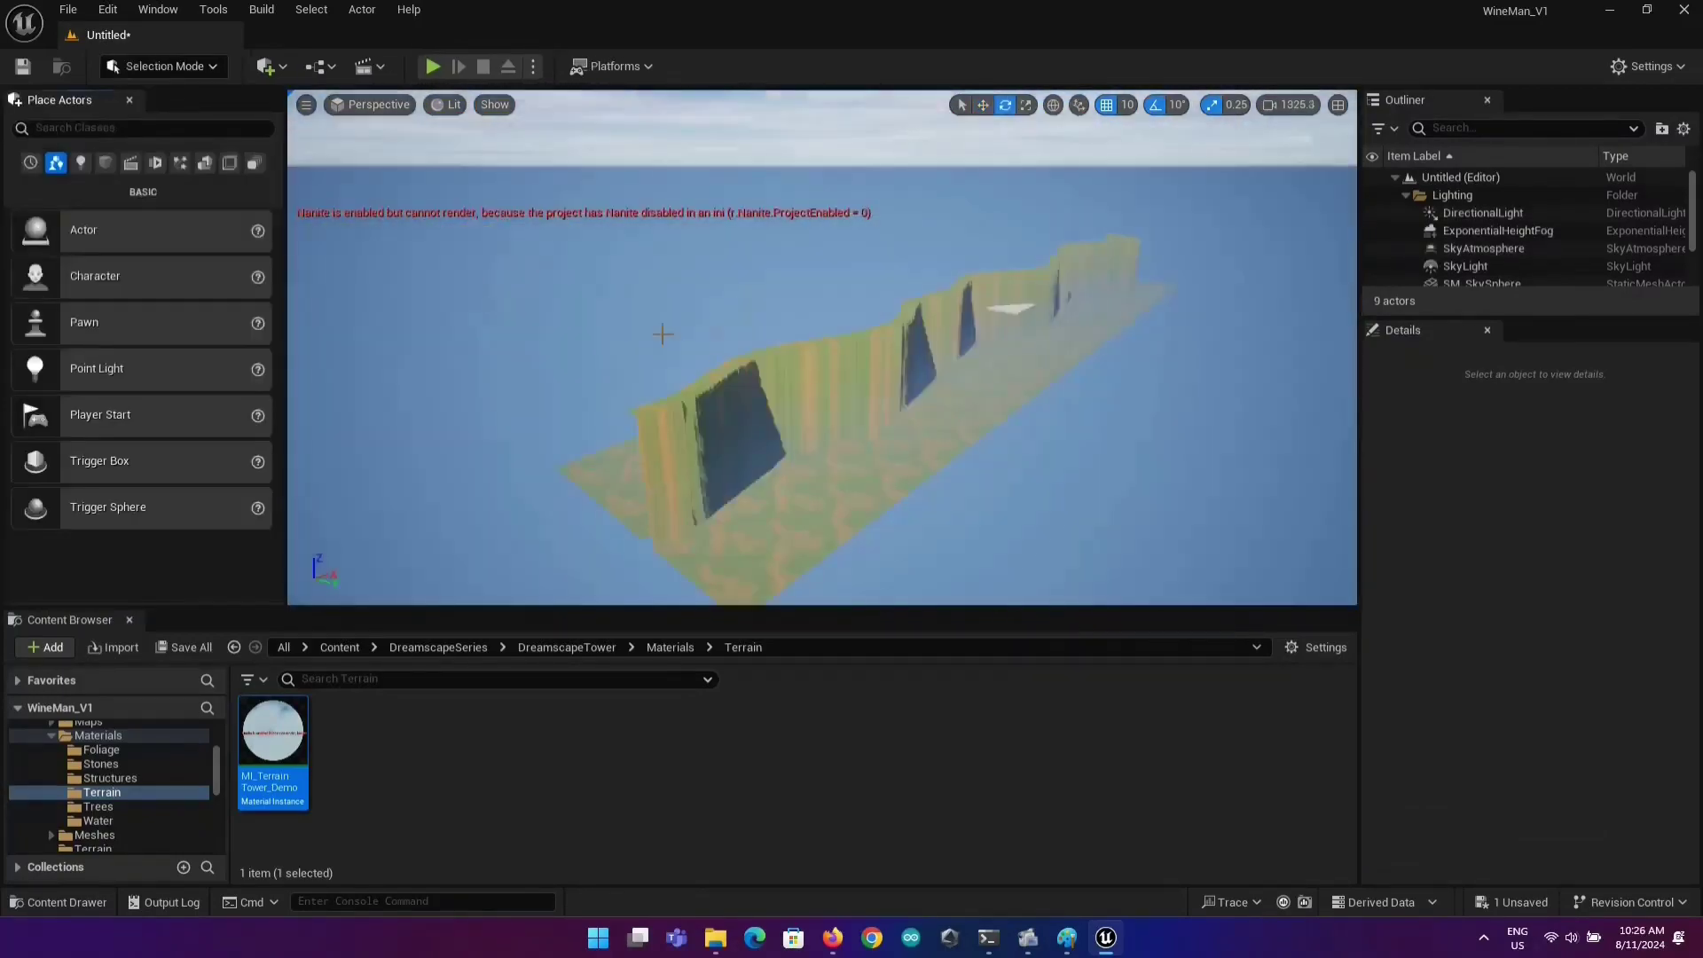
{"action": "mouse_move", "coordinate": [662, 334]}
{"action": "right_mouse_down"}
{"action": "mouse_move", "coordinate": [772, 324]}
{"action": "mouse_move", "coordinate": [674, 328]}
{"action": "mouse_move", "coordinate": [648, 351]}
{"action": "mouse_move", "coordinate": [712, 352]}
{"action": "right_mouse_up"}
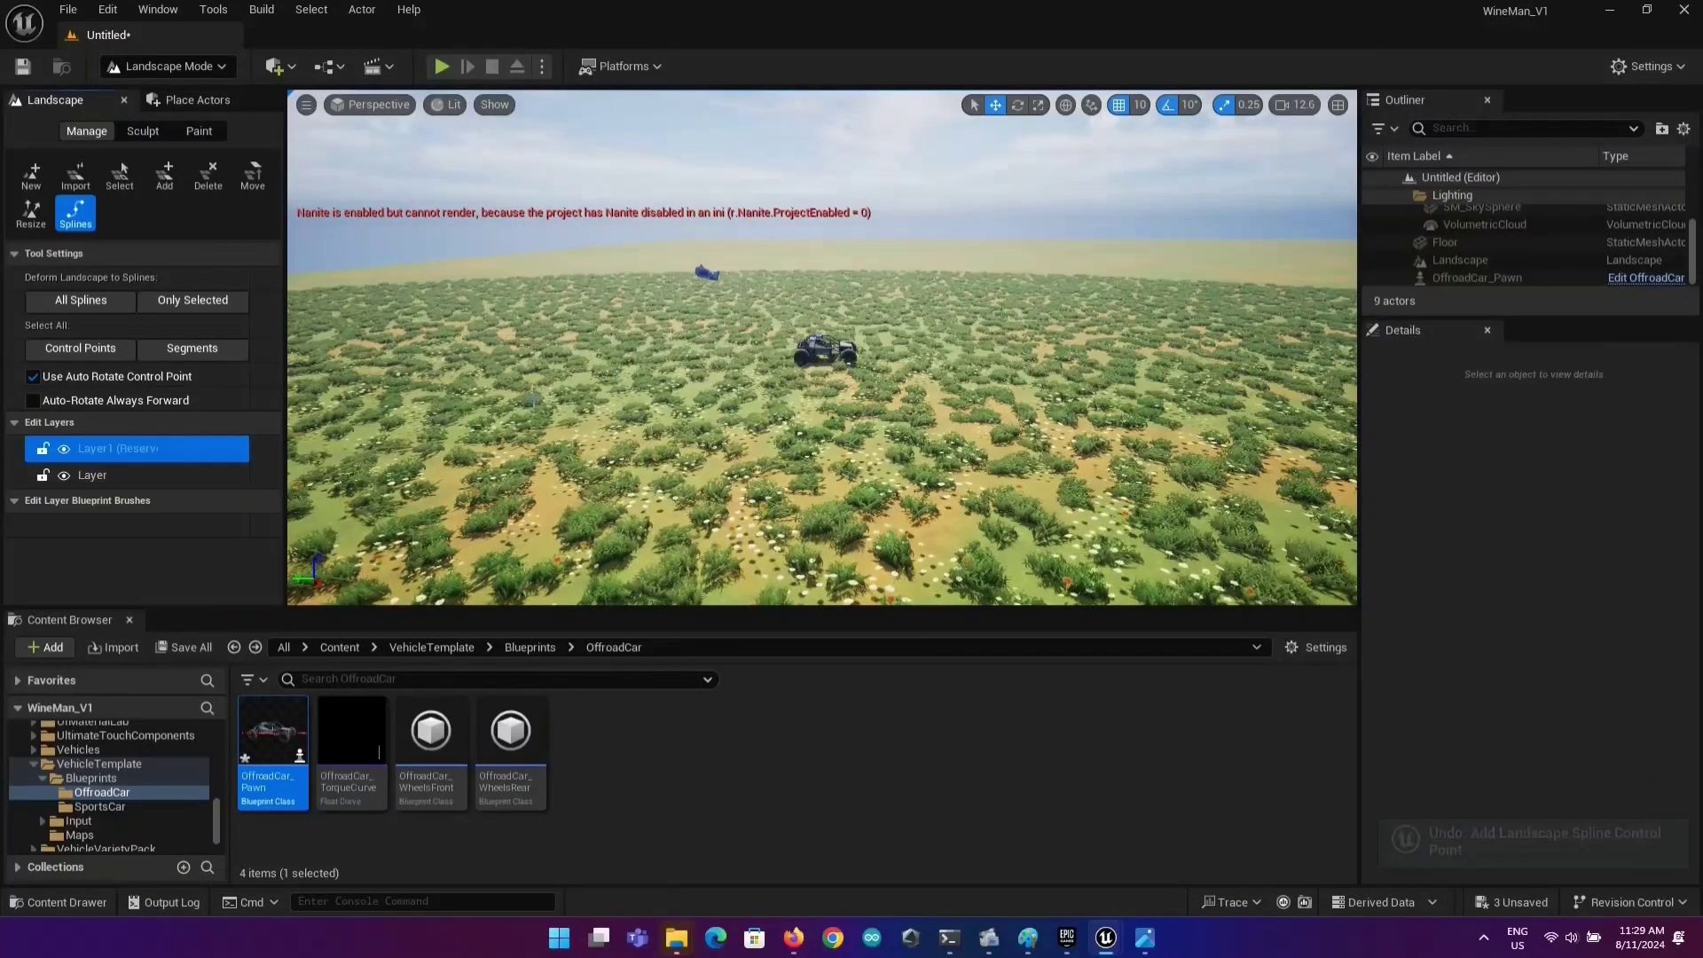
{"action": "left_click", "coordinate": [1234, 337], "text": "ctrl"}
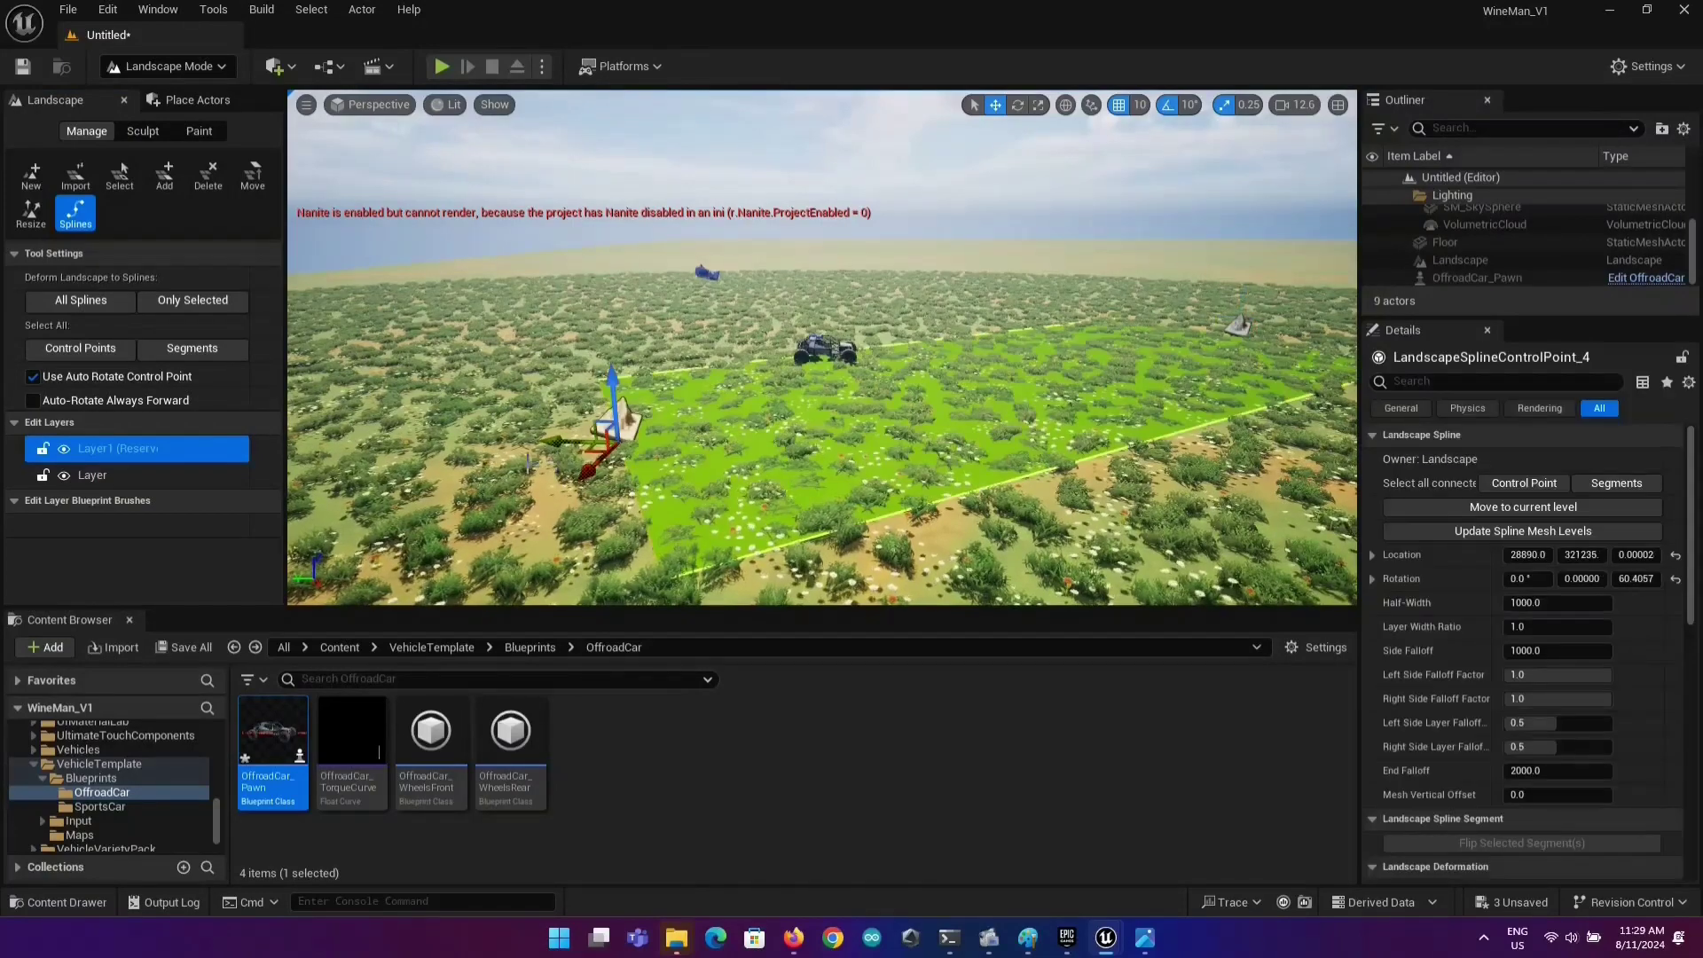
{"action": "key", "text": "ctrl+z"}
{"action": "key", "text": "ctrl+z"}
Place two connected landscape spline control points on the terrain, one on each side of the off-road car.
{"action": "left_click", "coordinate": [658, 371], "text": "ctrl"}
{"action": "left_click", "coordinate": [1291, 344], "text": "ctrl"}
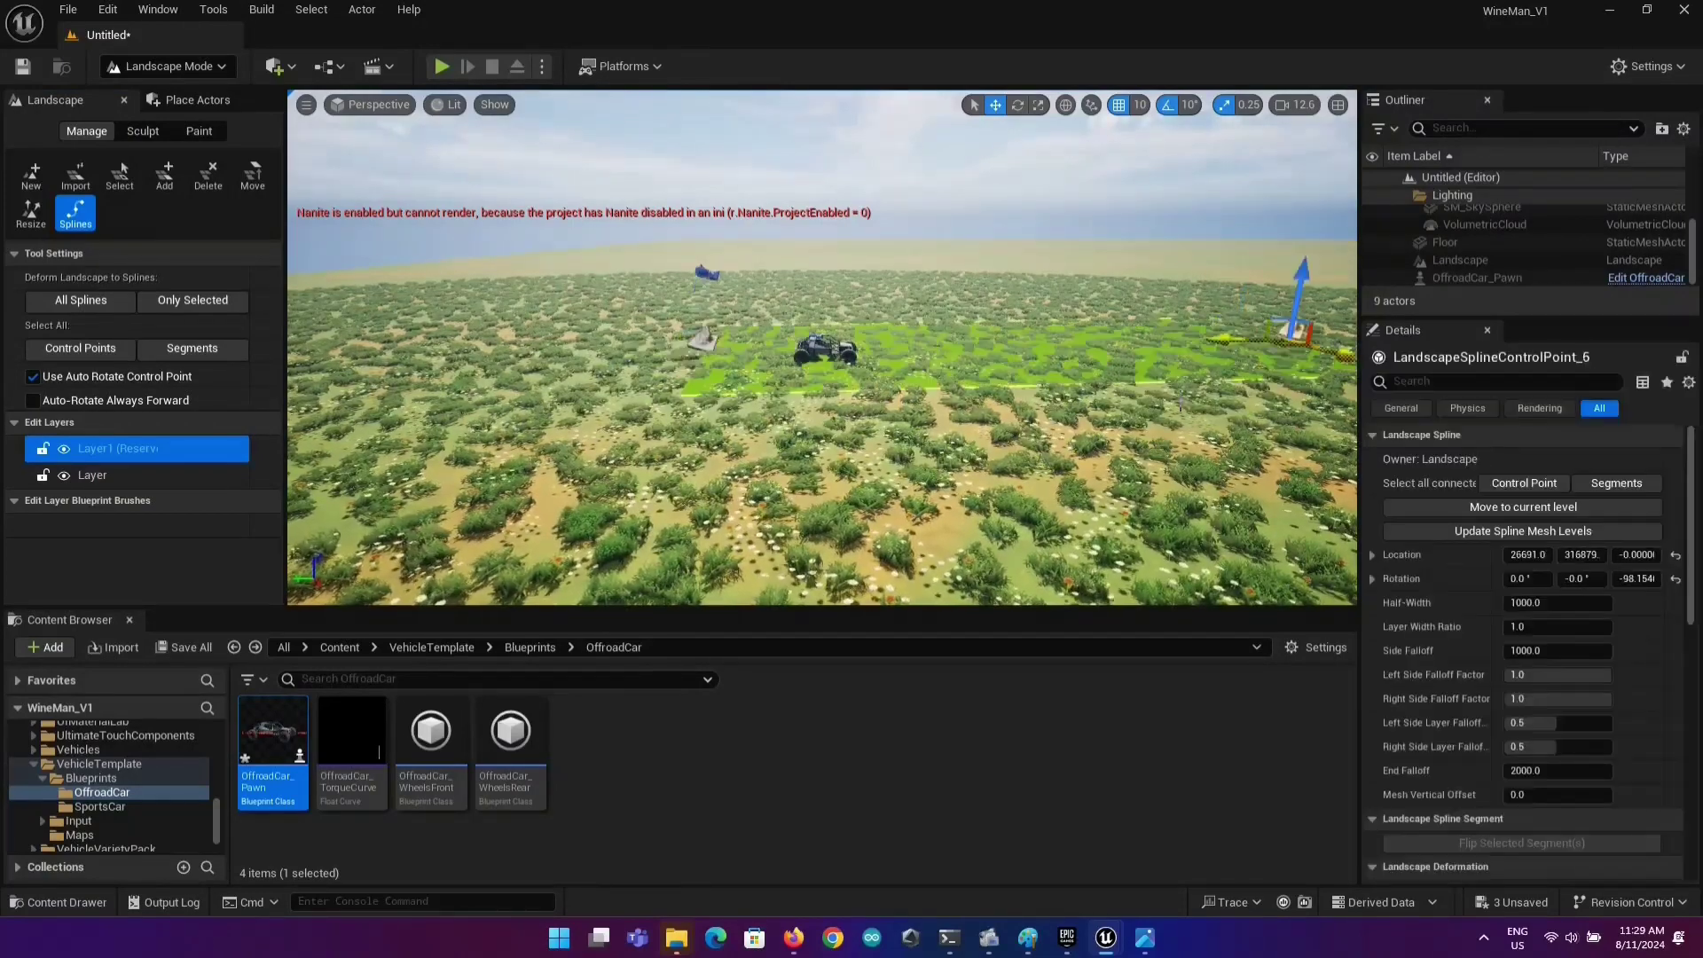
{"action": "right_click_drag", "start_coordinate": [847, 506], "coordinate": [774, 423]}
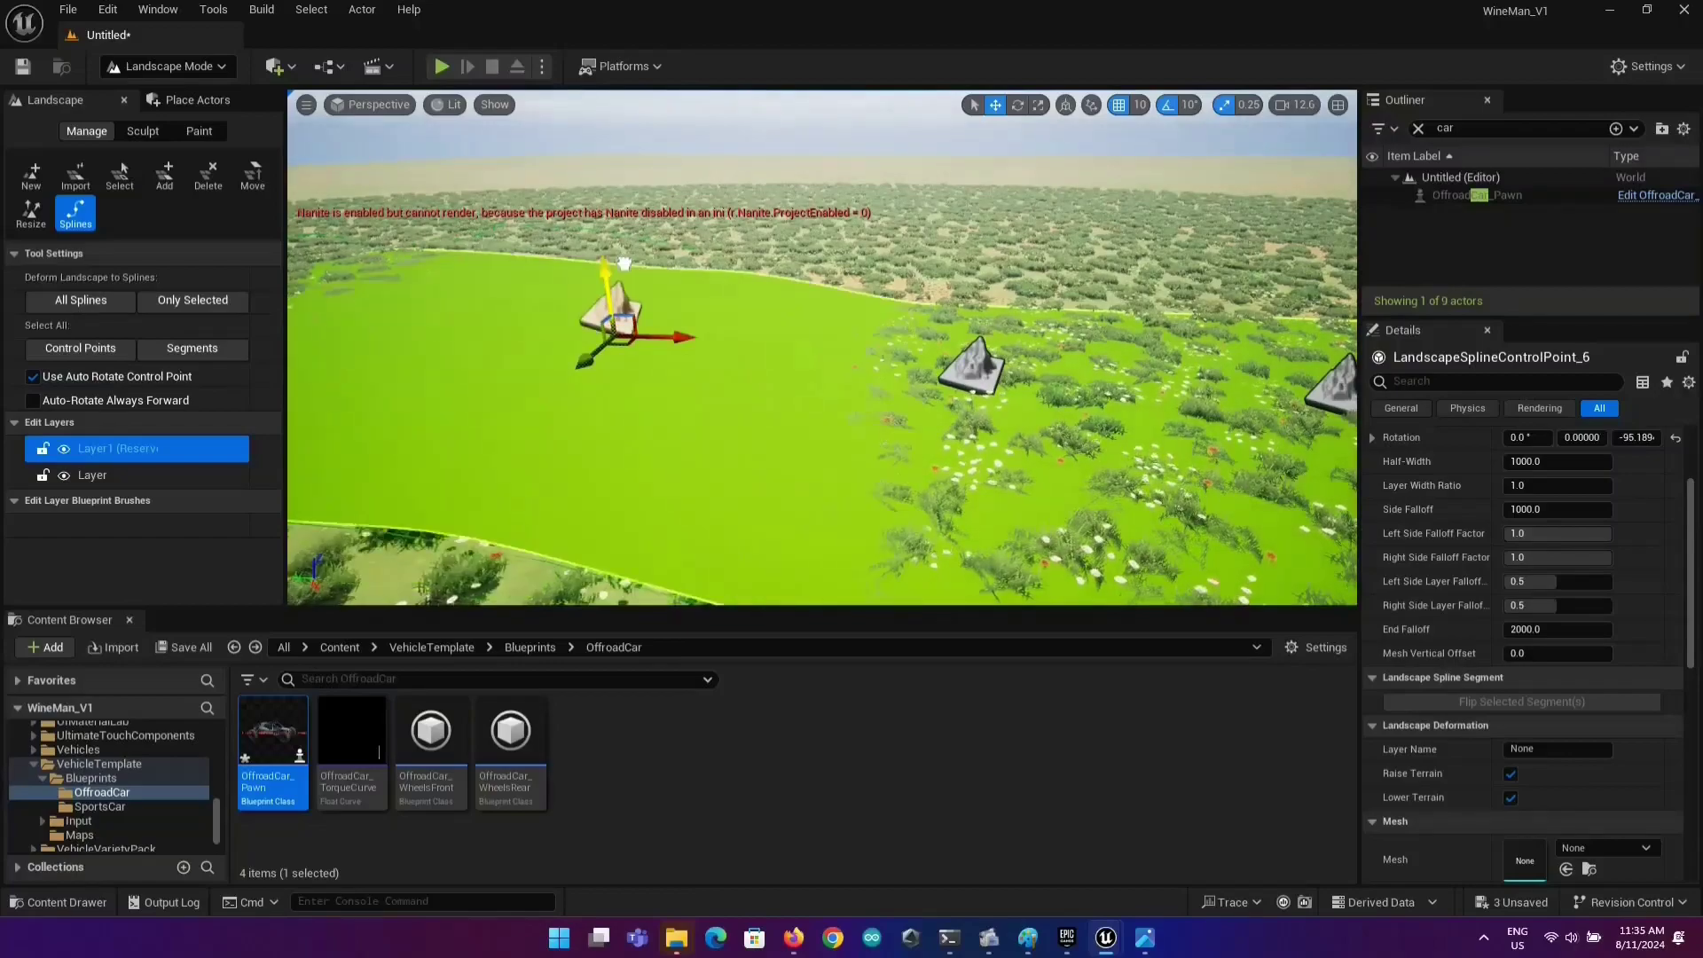
Check the shape of the raised landscape spline and undo the last spline edit.
{"action": "right_click_drag", "start_coordinate": [624, 263], "coordinate": [1025, 352]}
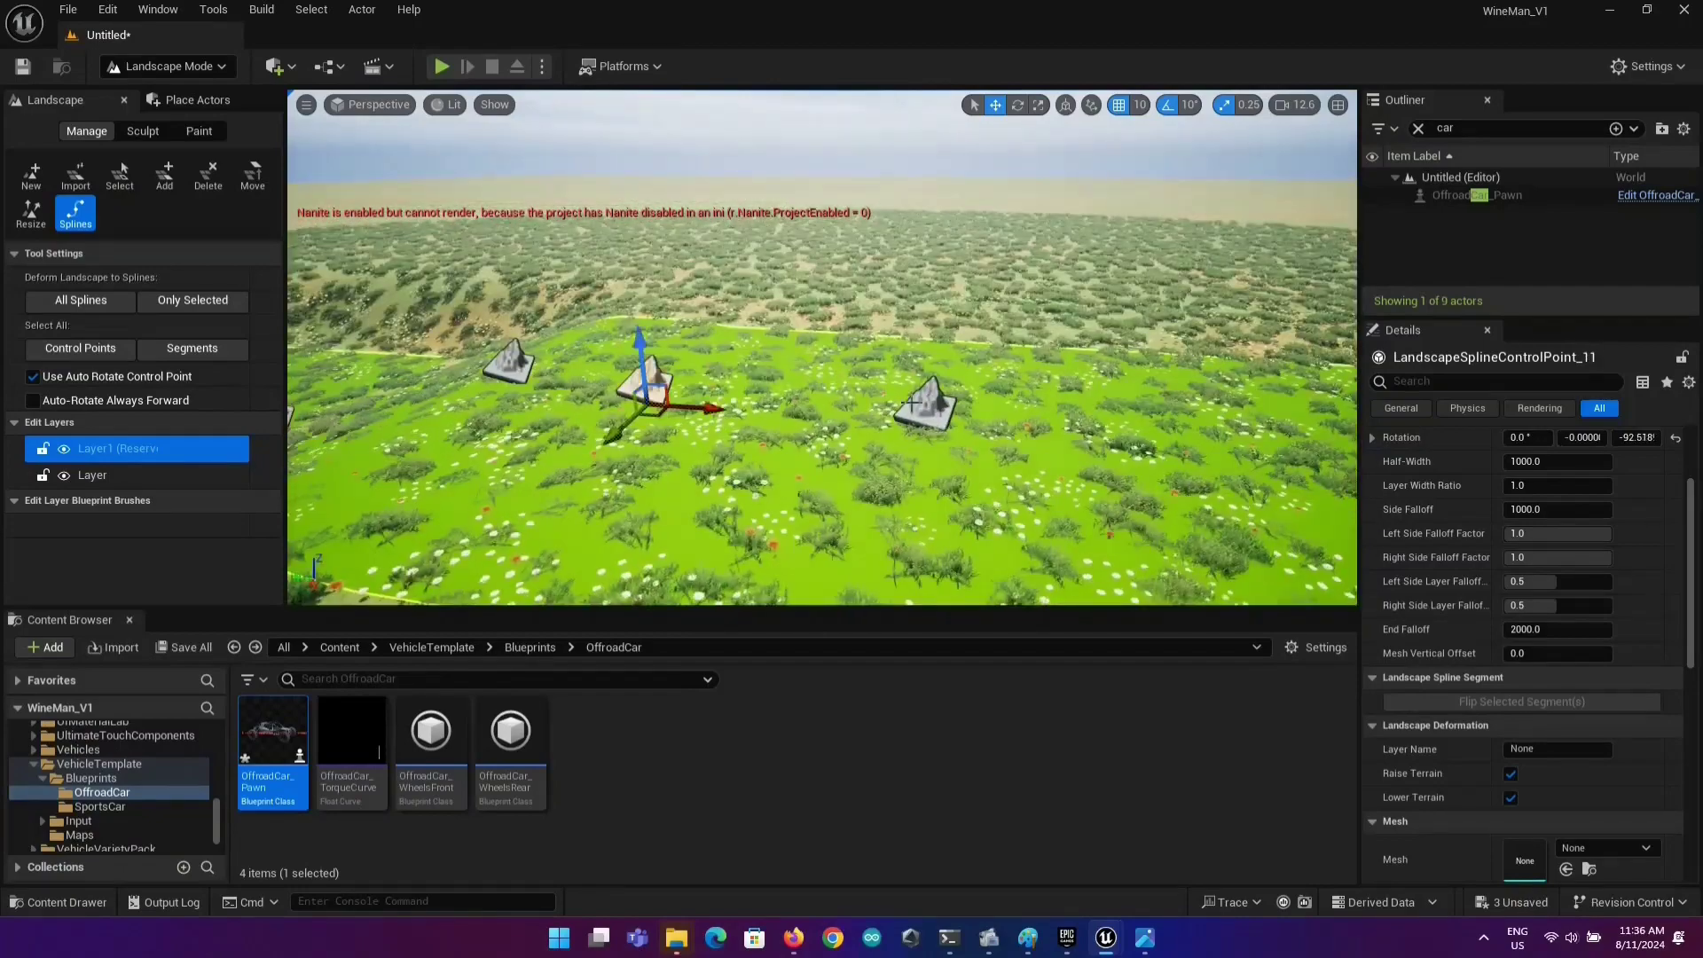
{"action": "right_click_drag", "start_coordinate": [963, 241], "coordinate": [879, 416]}
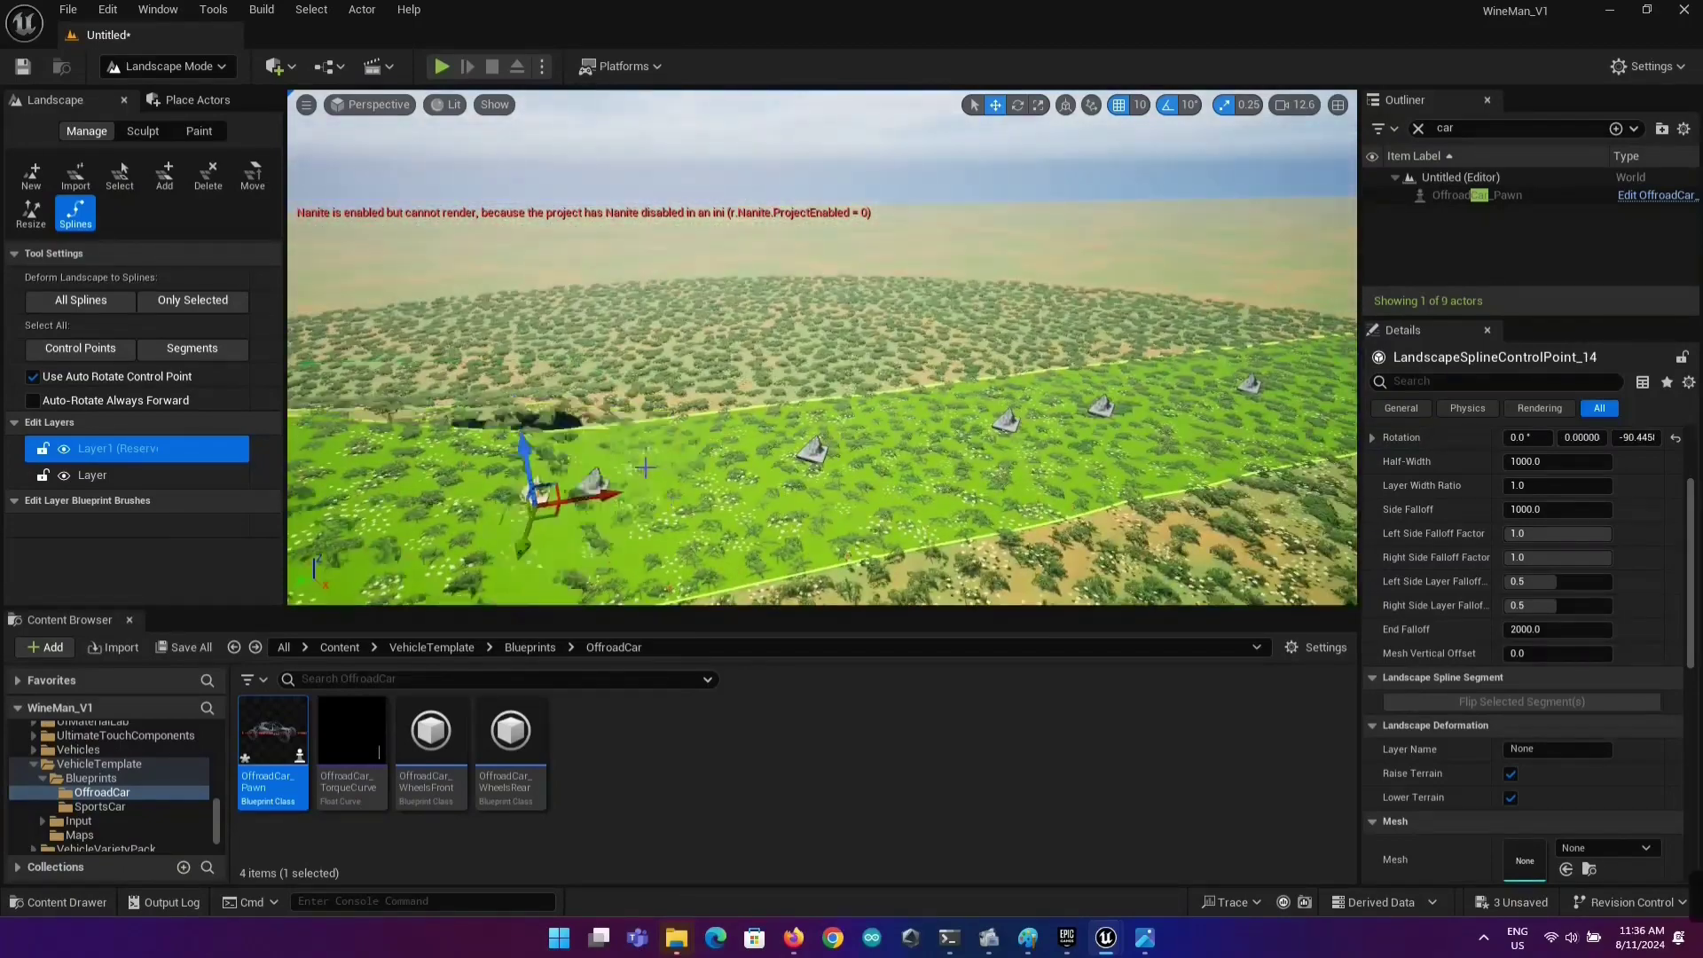
{"action": "key", "text": "ctrl+z"}
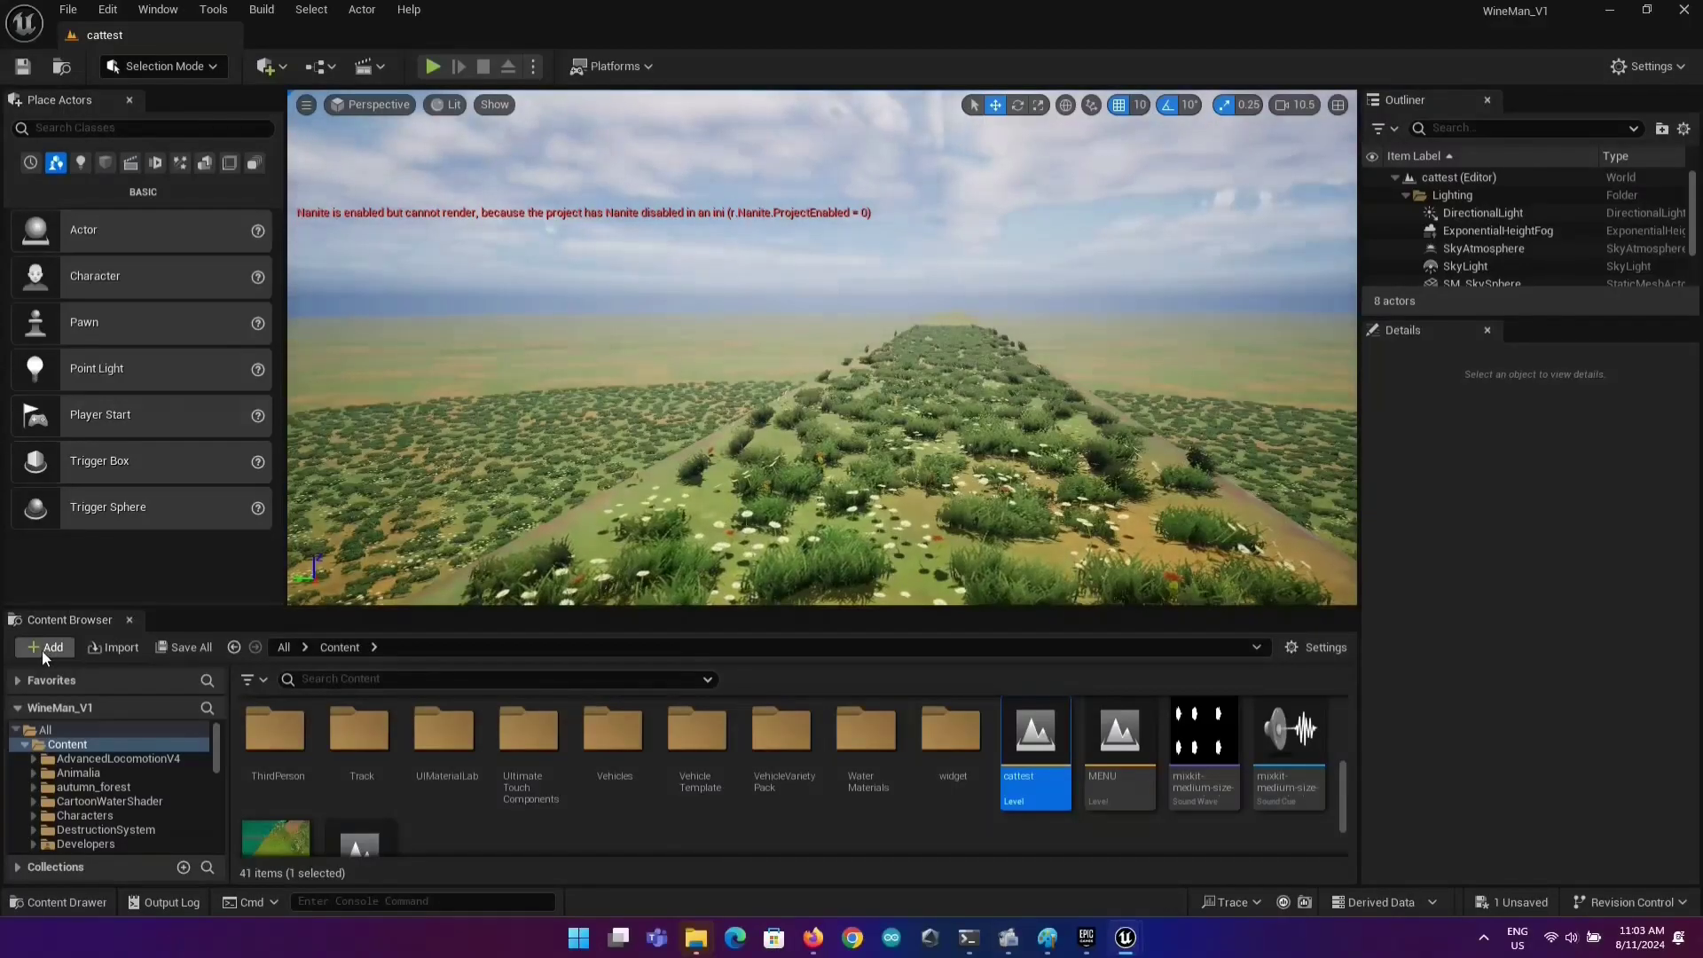
{"action": "left_click", "coordinate": [41, 651]}
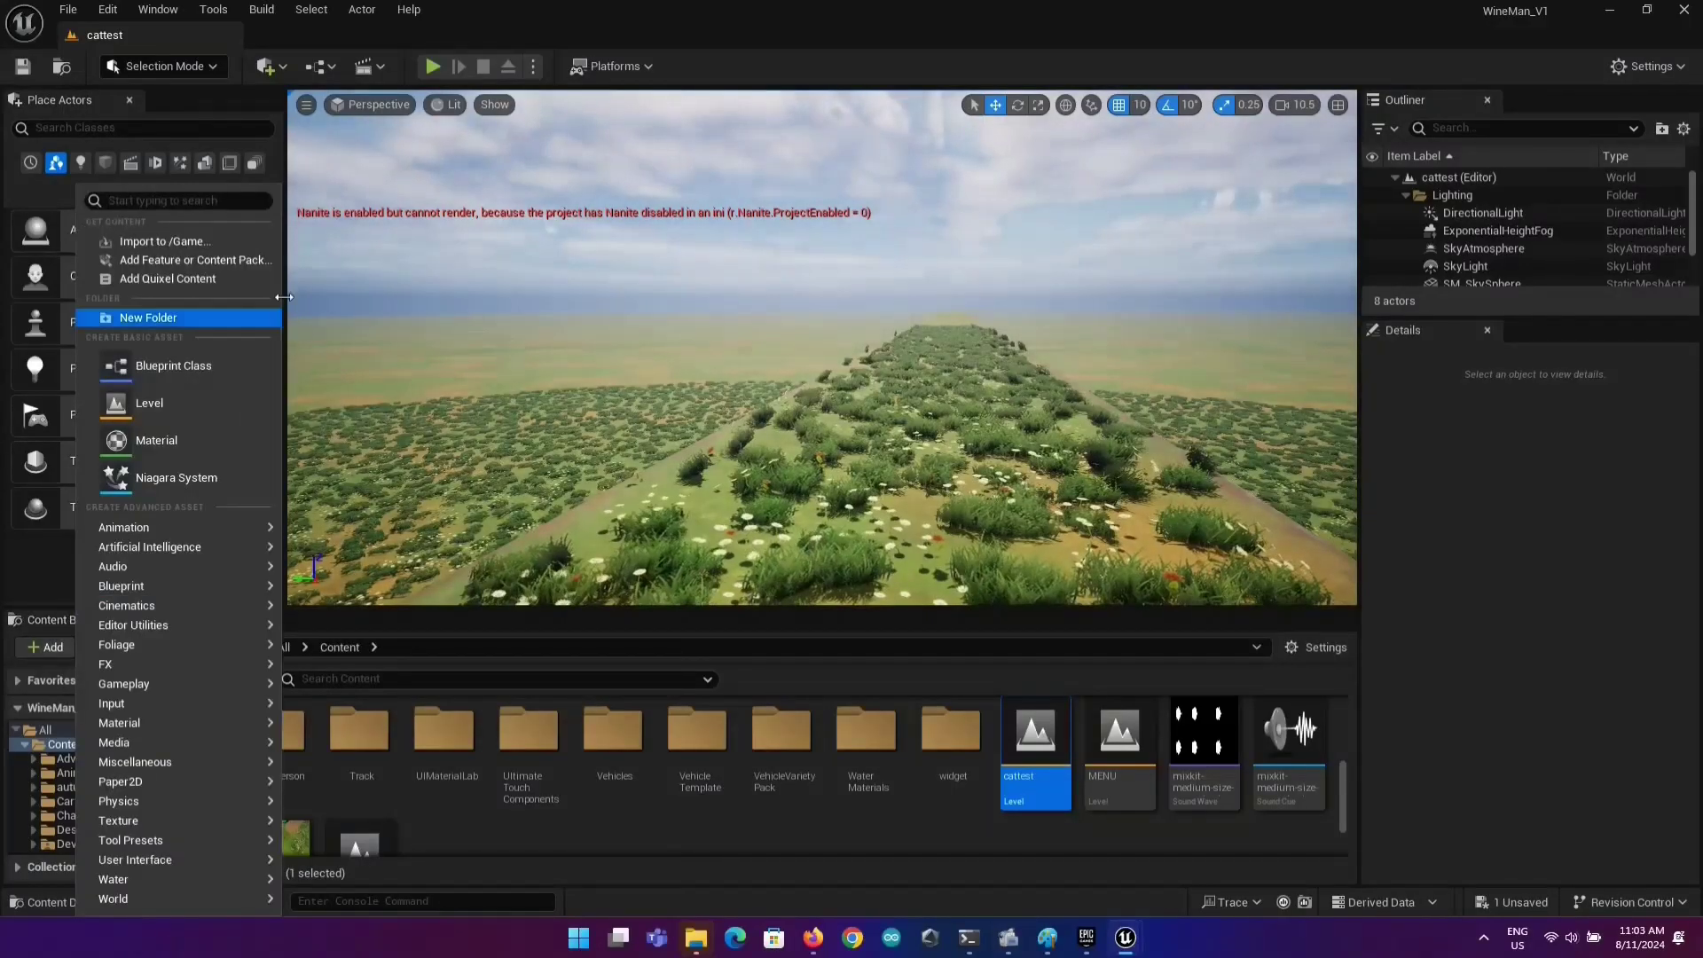
{"action": "left_click", "coordinate": [188, 255]}
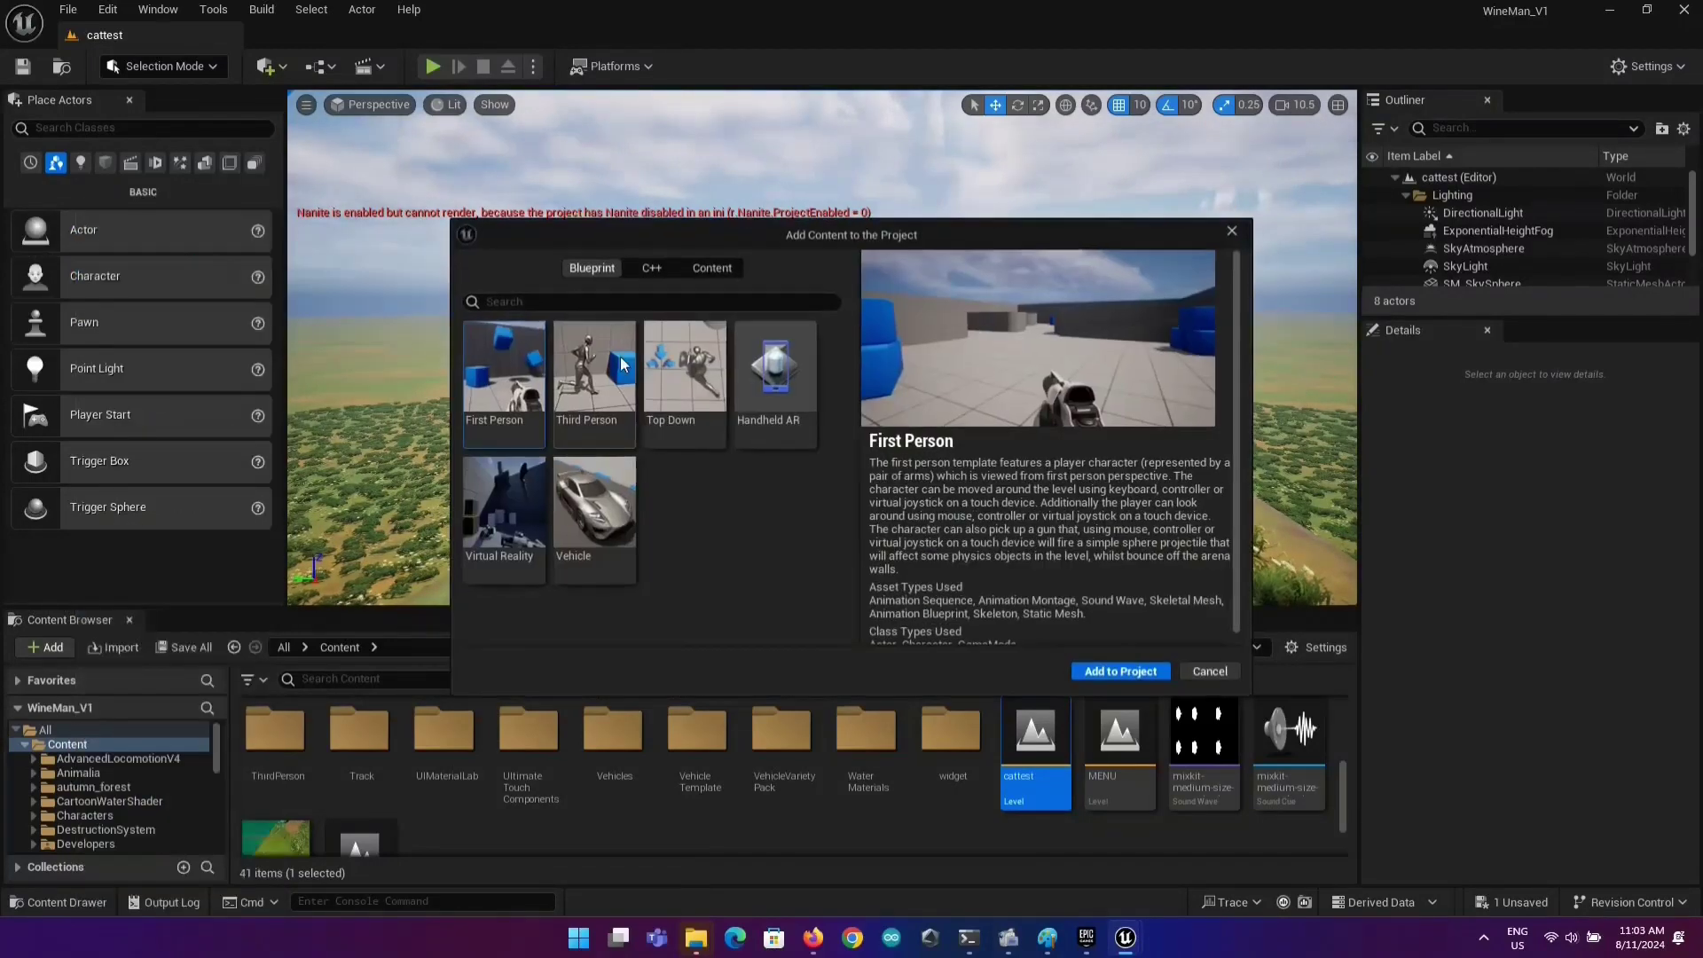
{"action": "left_click", "coordinate": [576, 531]}
{"action": "left_click", "coordinate": [1222, 672]}
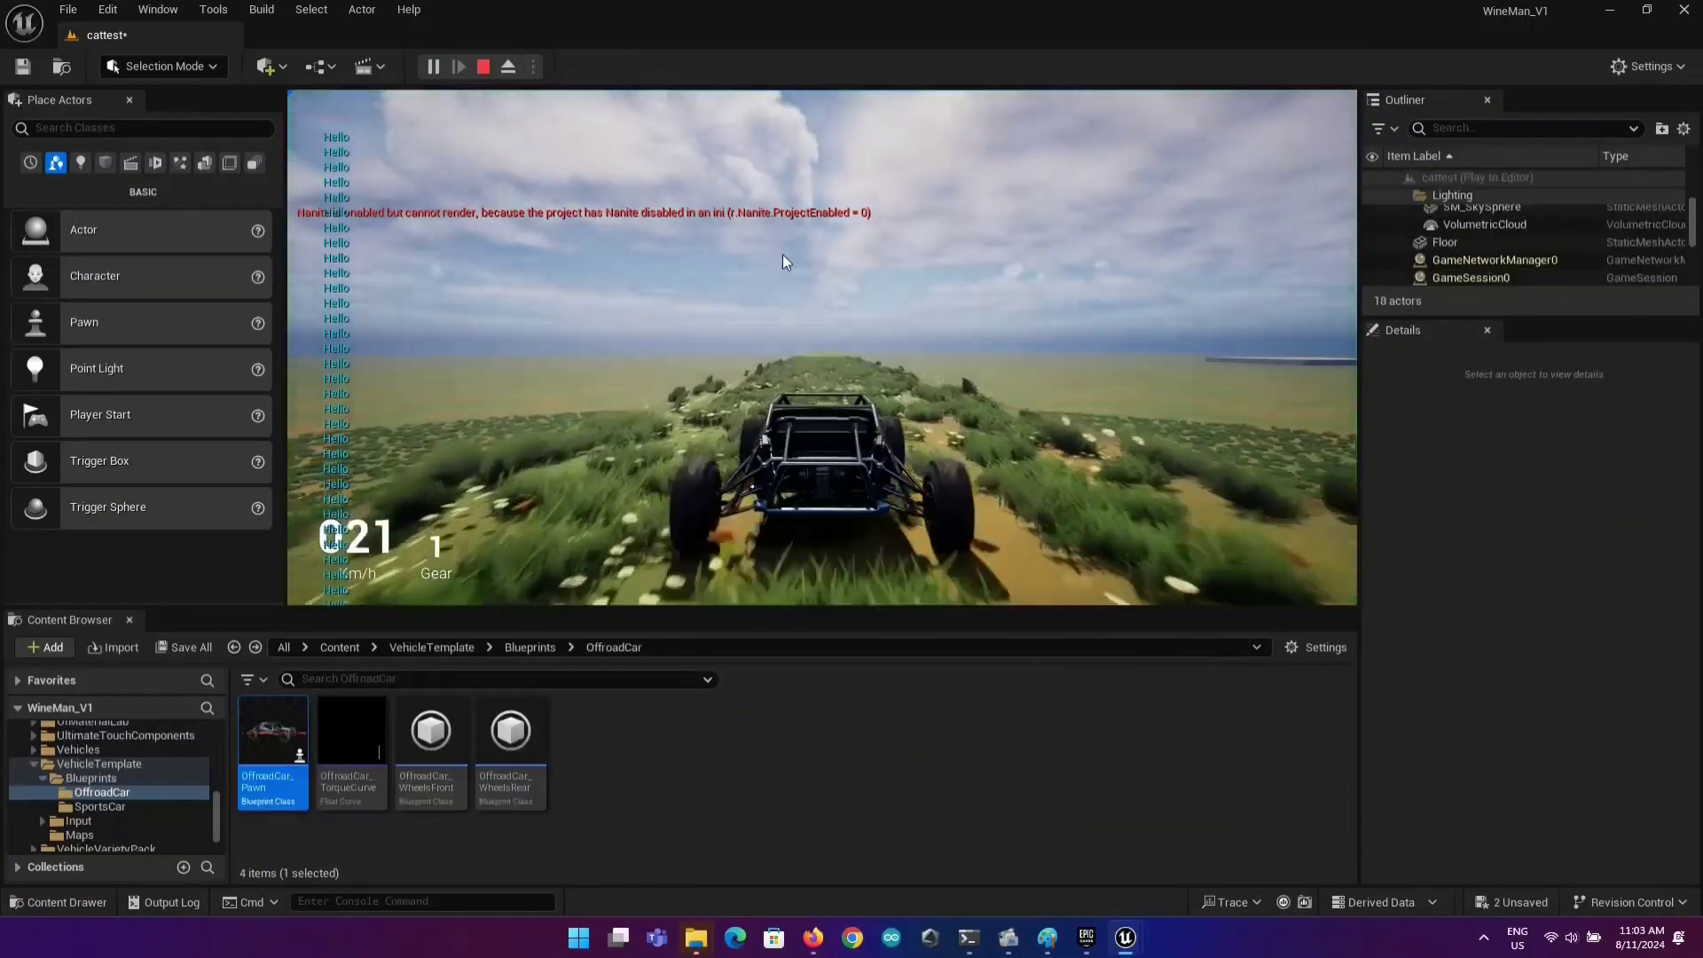
Play-test the off-road car by driving it forward along the grassy ridge, braking at the end.
{"action": "key", "text": "w"}
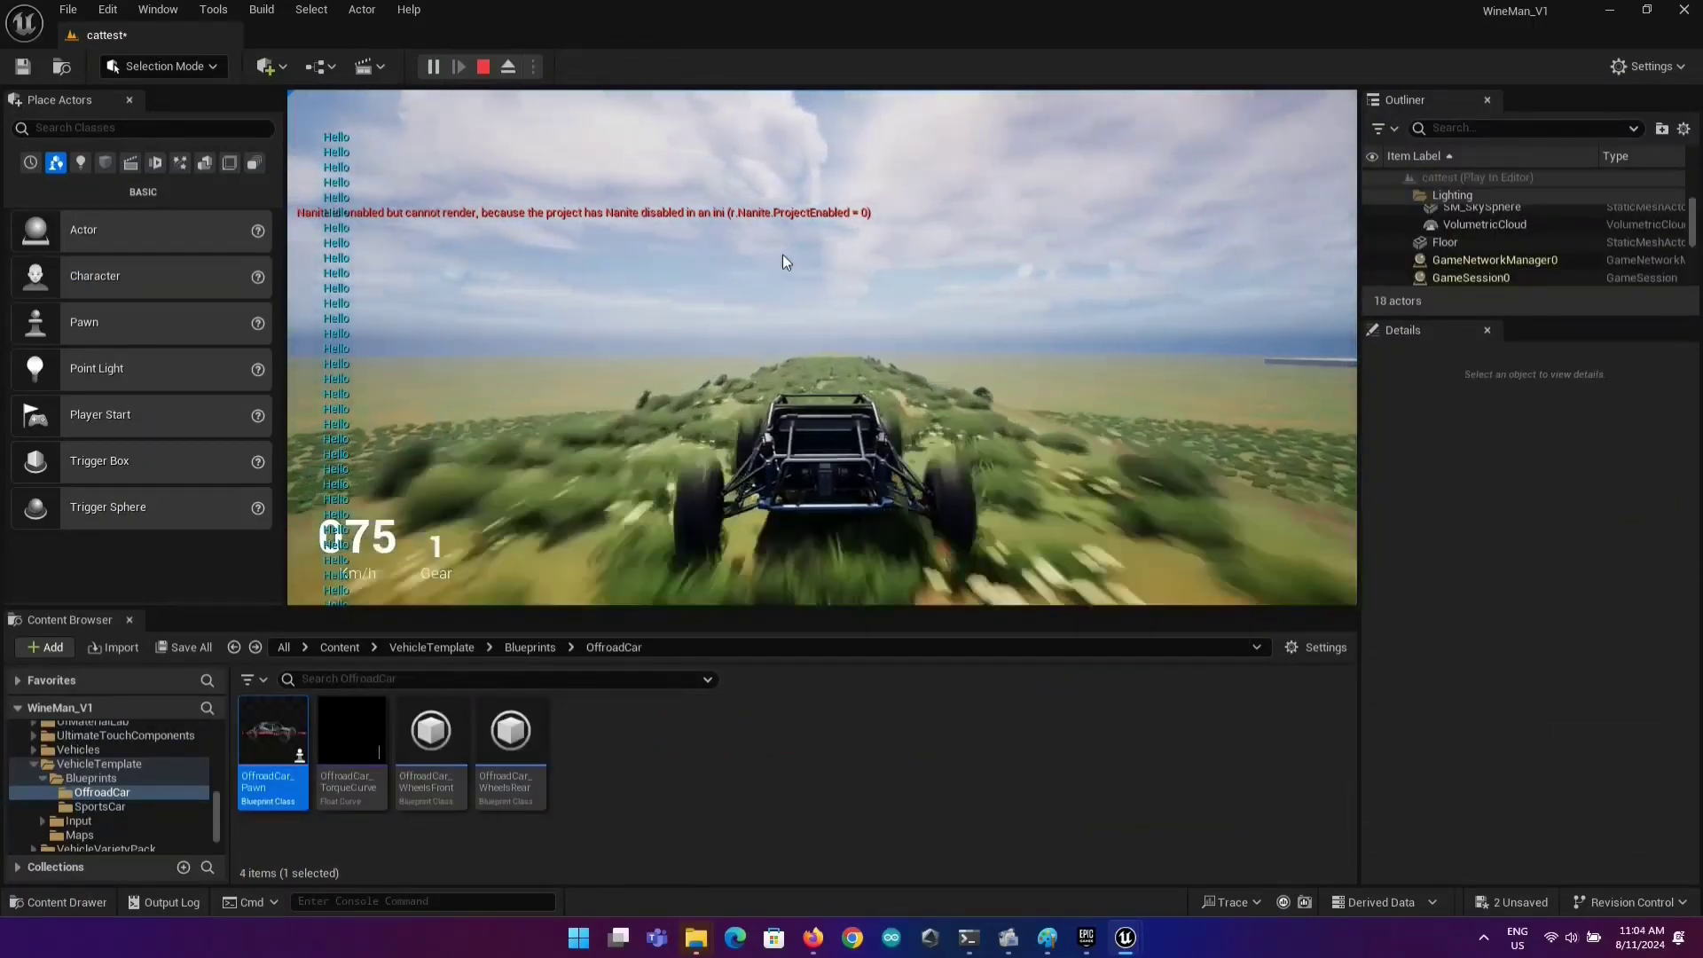
{"action": "key", "text": "w"}
{"action": "key", "text": "w"}
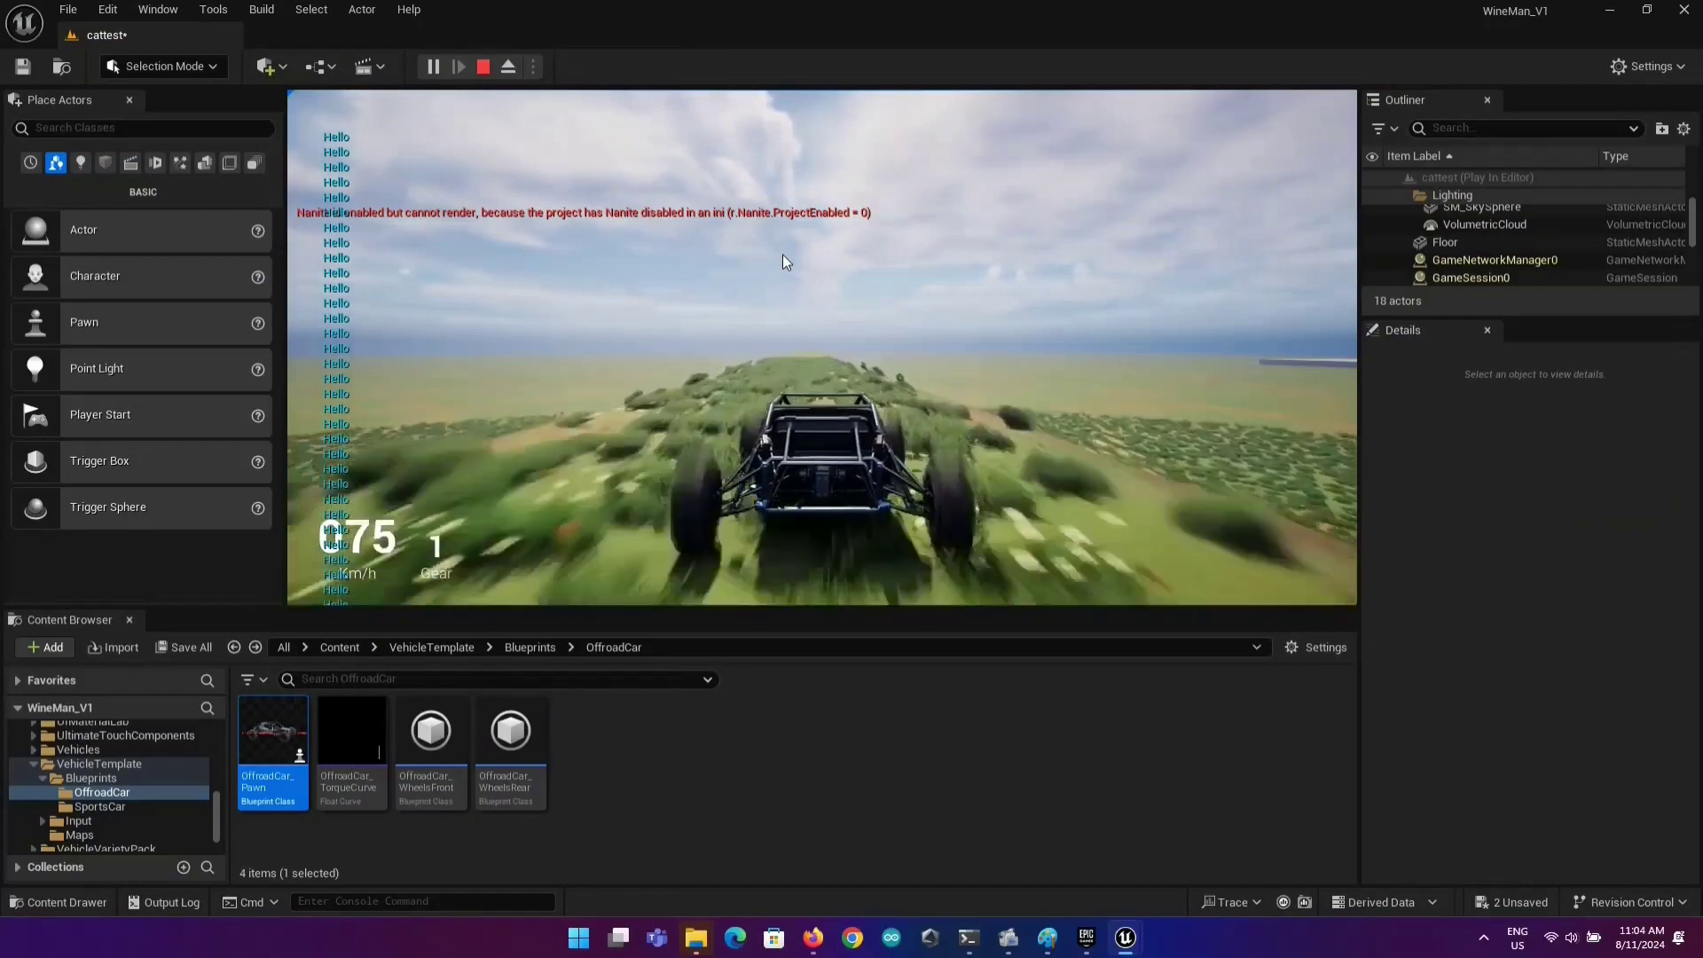
{"action": "key", "text": "w"}
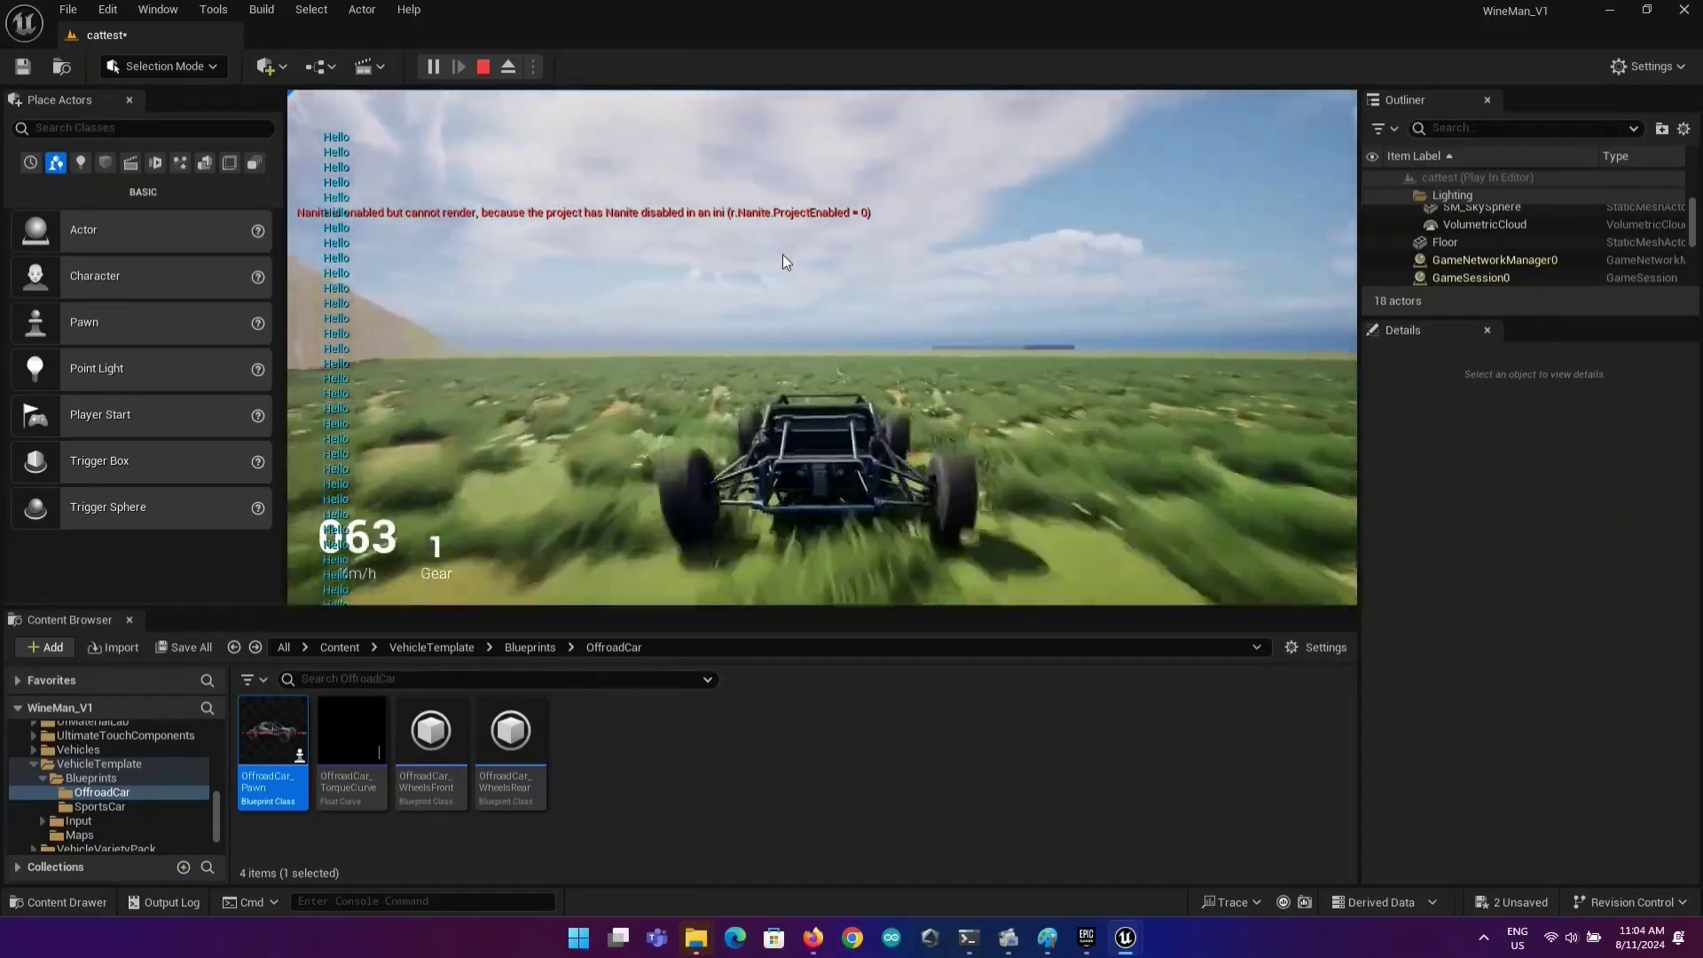
{"action": "key", "text": "s"}
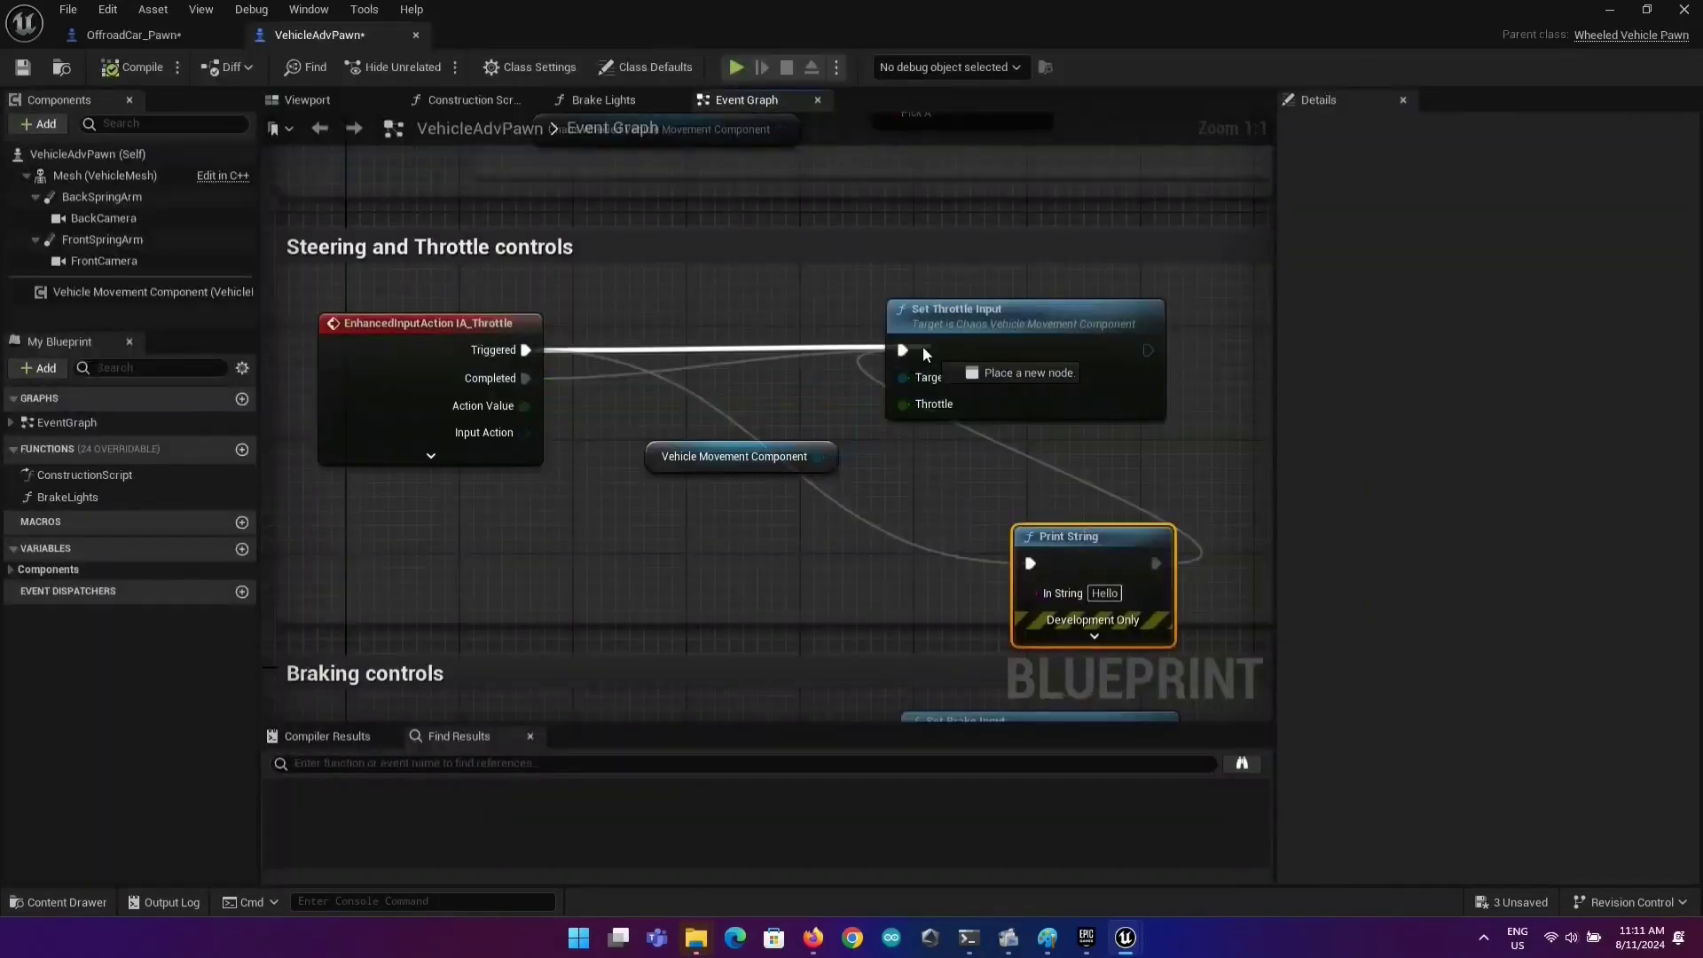
Connect IA_Throttle's Triggered output directly to Set Throttle Input in VehicleAdvPawn, bypassing the Print String node, and return to the level.
{"action": "scroll", "coordinate": [922, 346], "scroll_direction": "down", "scroll_amount": 2}
{"action": "scroll", "coordinate": [871, 477], "scroll_direction": "down", "scroll_amount": 2}
{"action": "right_click_drag", "start_coordinate": [832, 609], "coordinate": [266, 531]}
{"action": "scroll", "coordinate": [740, 411], "scroll_direction": "up", "scroll_amount": 3}
{"action": "left_click", "coordinate": [738, 412], "text": "ctrl"}
{"action": "left_click", "coordinate": [1620, 12]}
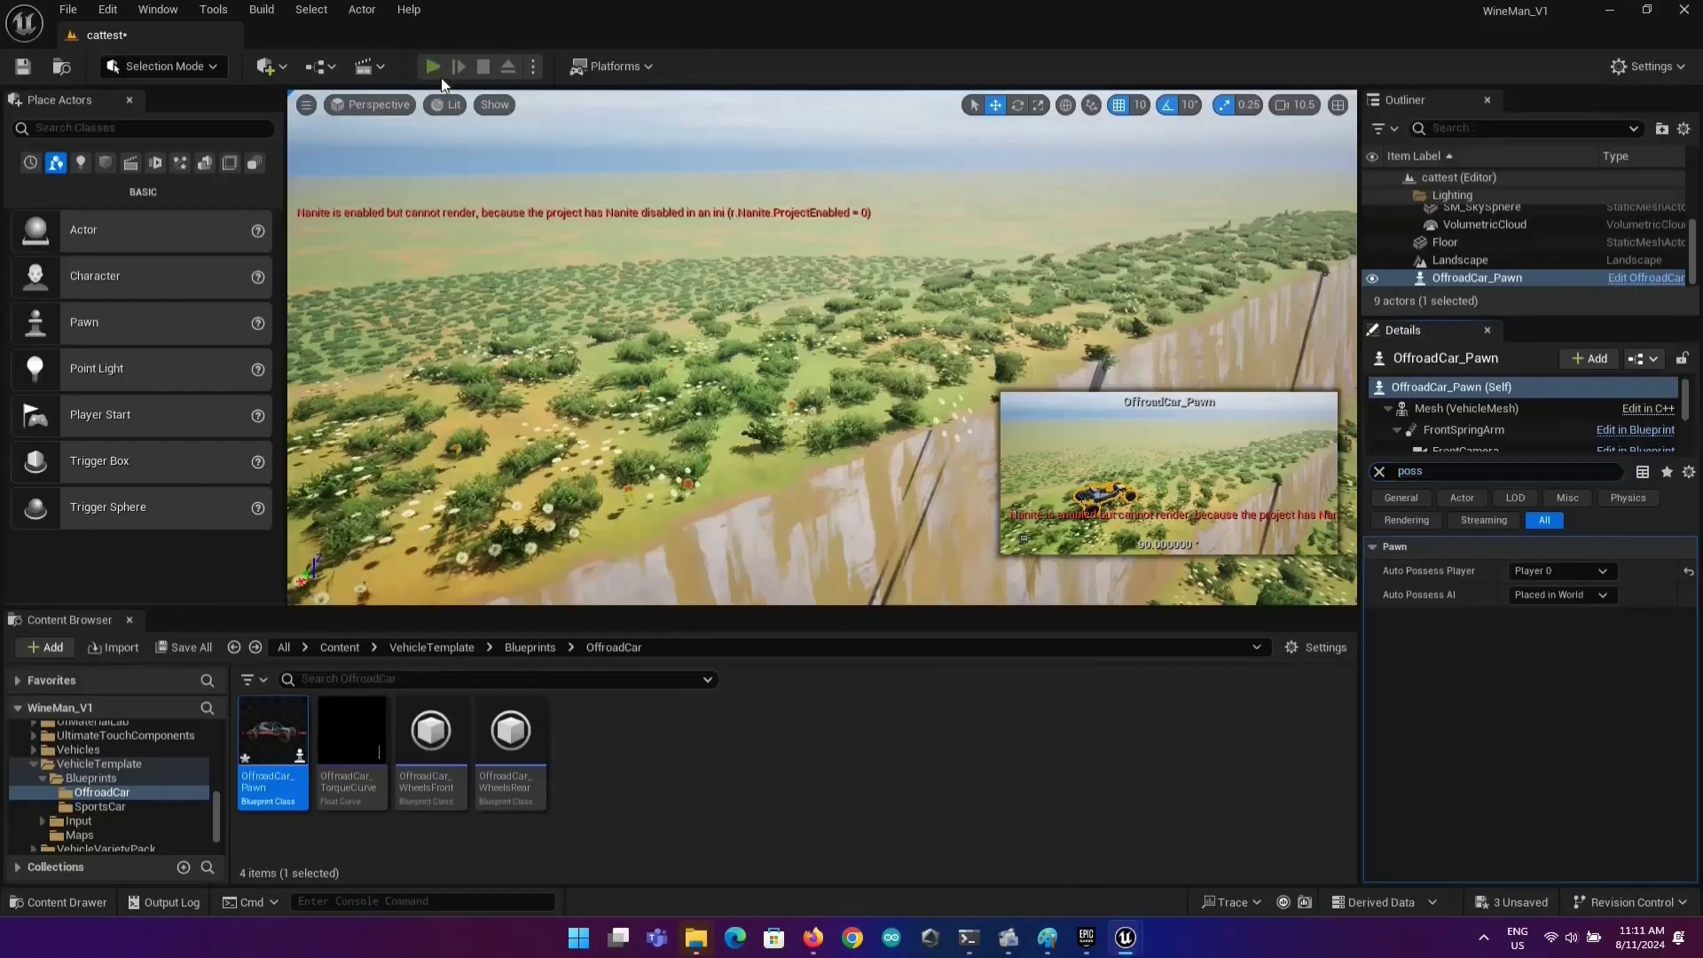
Play-test the off-road car with the side-view camera, driving it forward and in reverse across the terrain.
{"action": "key", "text": "w"}
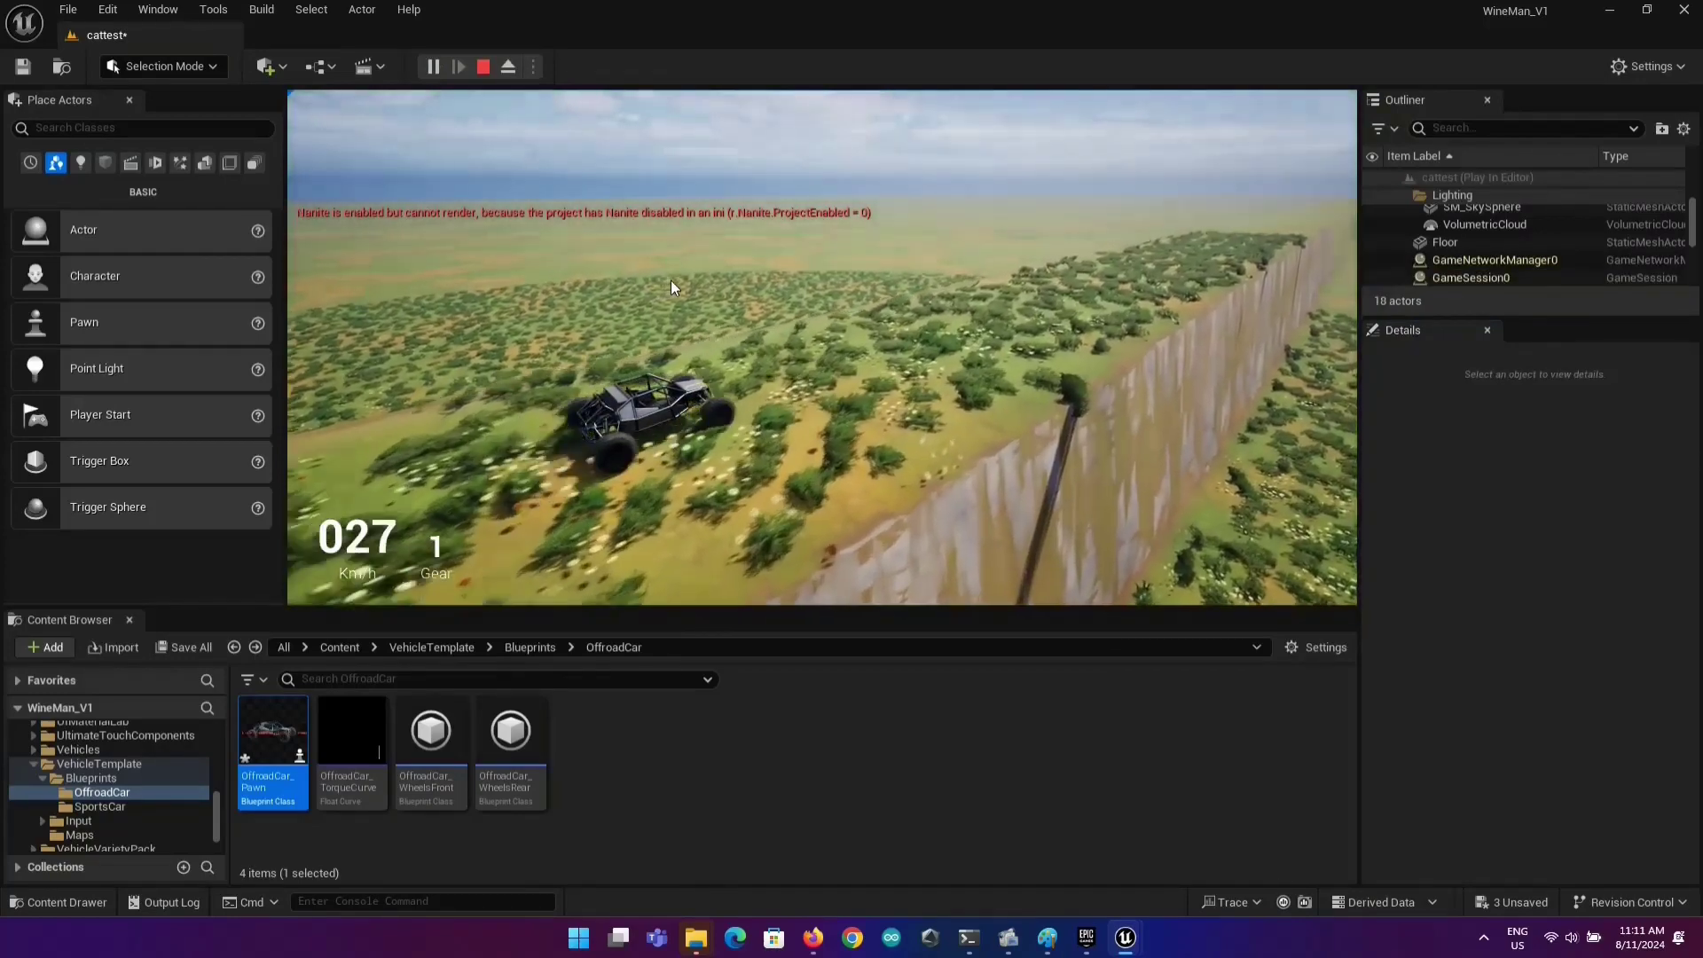
{"action": "key", "text": "s"}
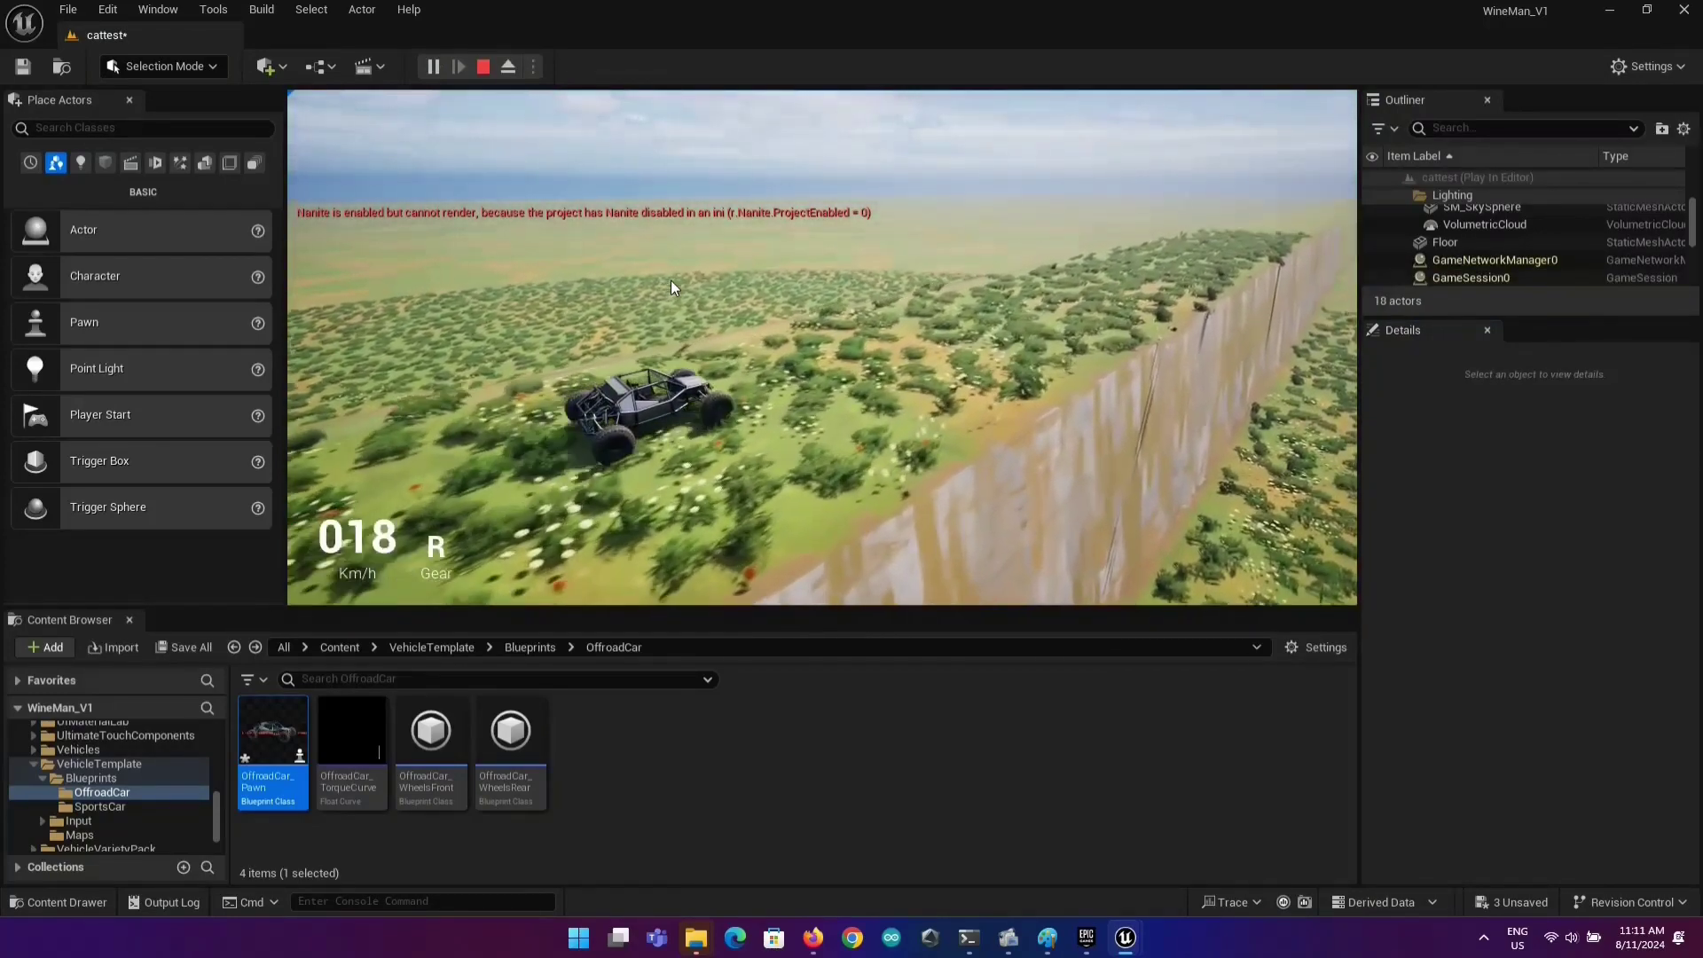
{"action": "key", "text": "w"}
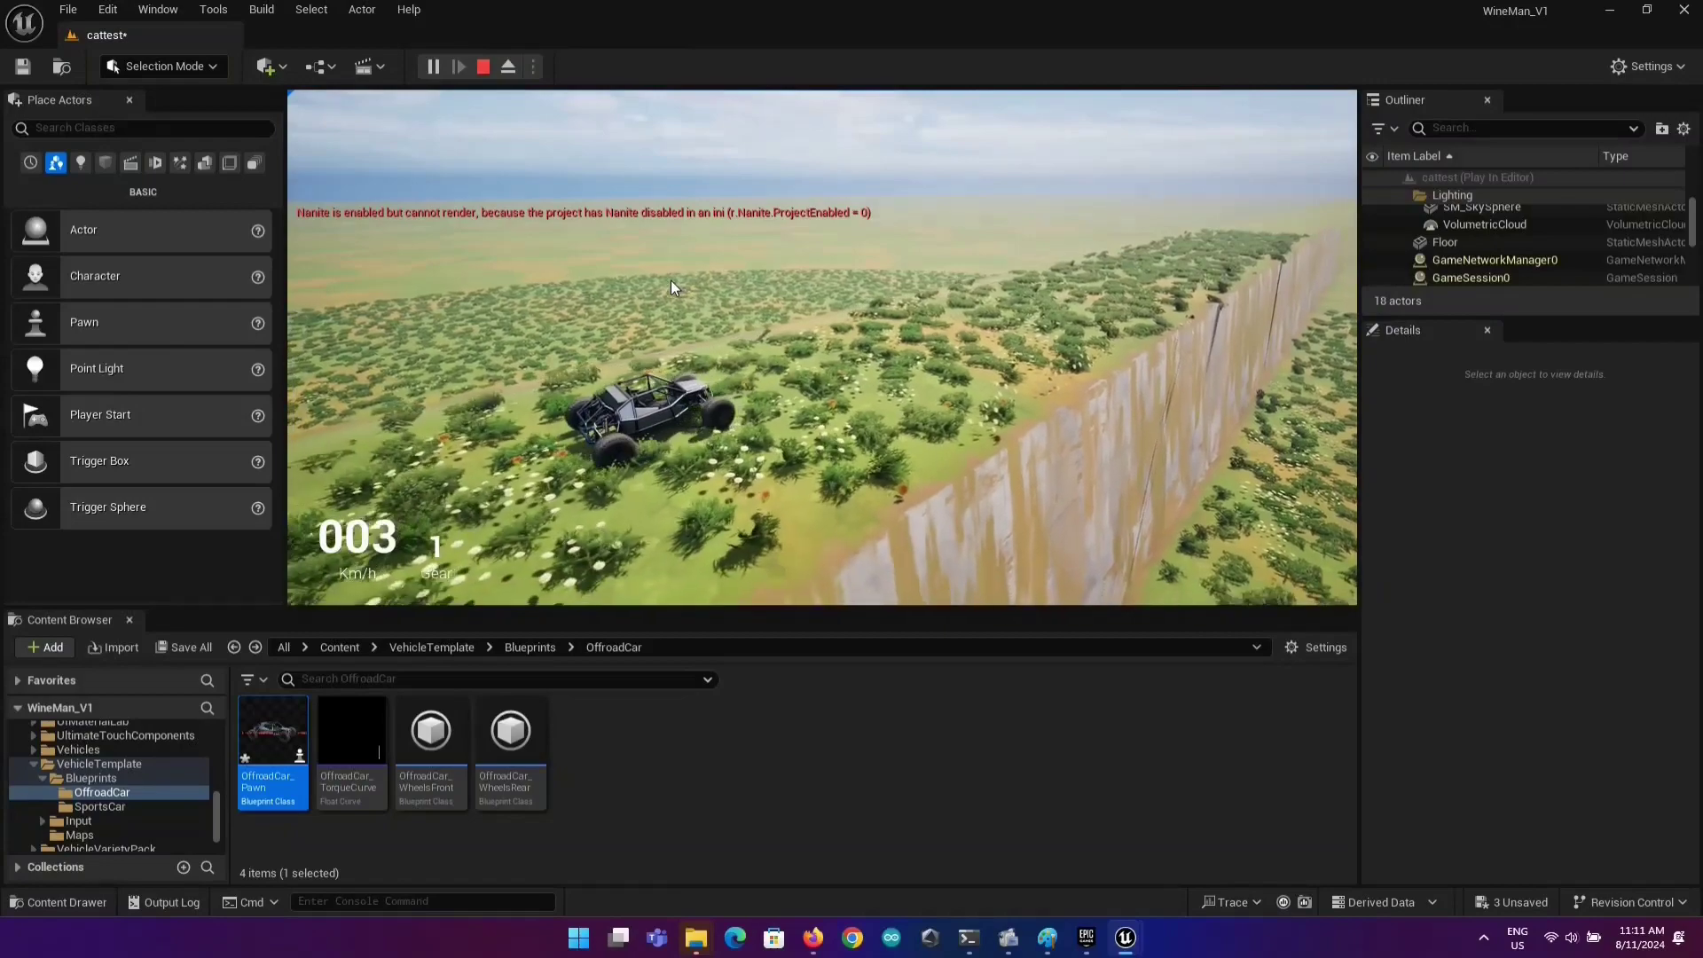
{"action": "key", "text": "w"}
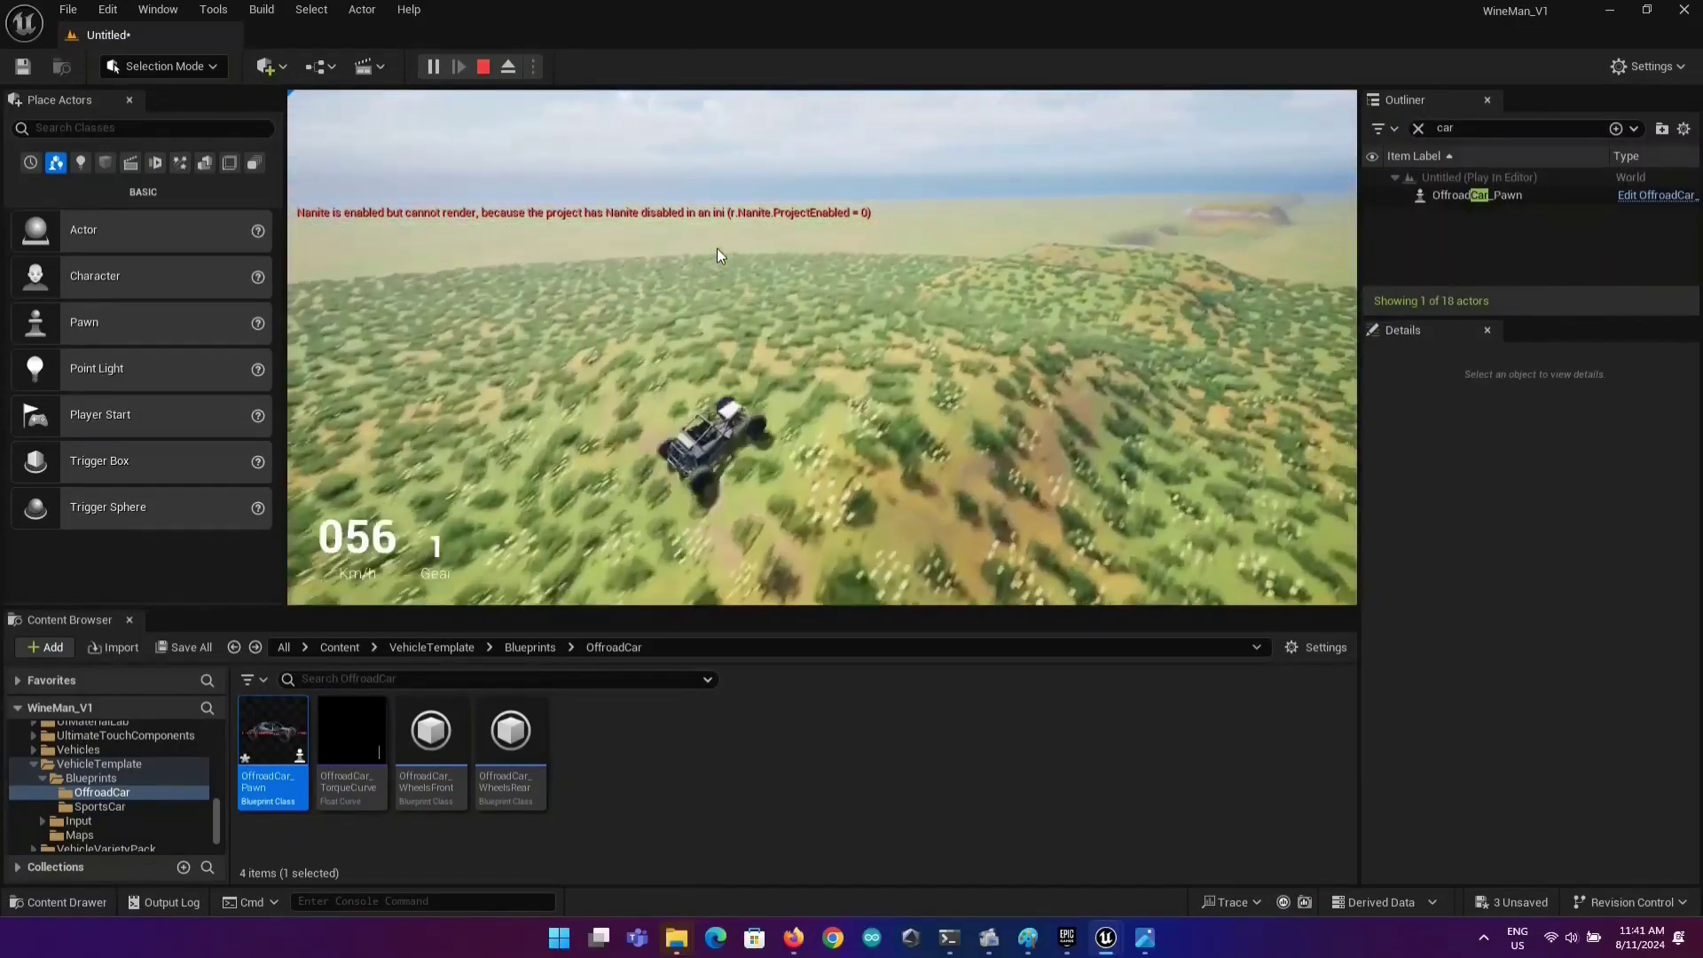
{"action": "key", "text": "w"}
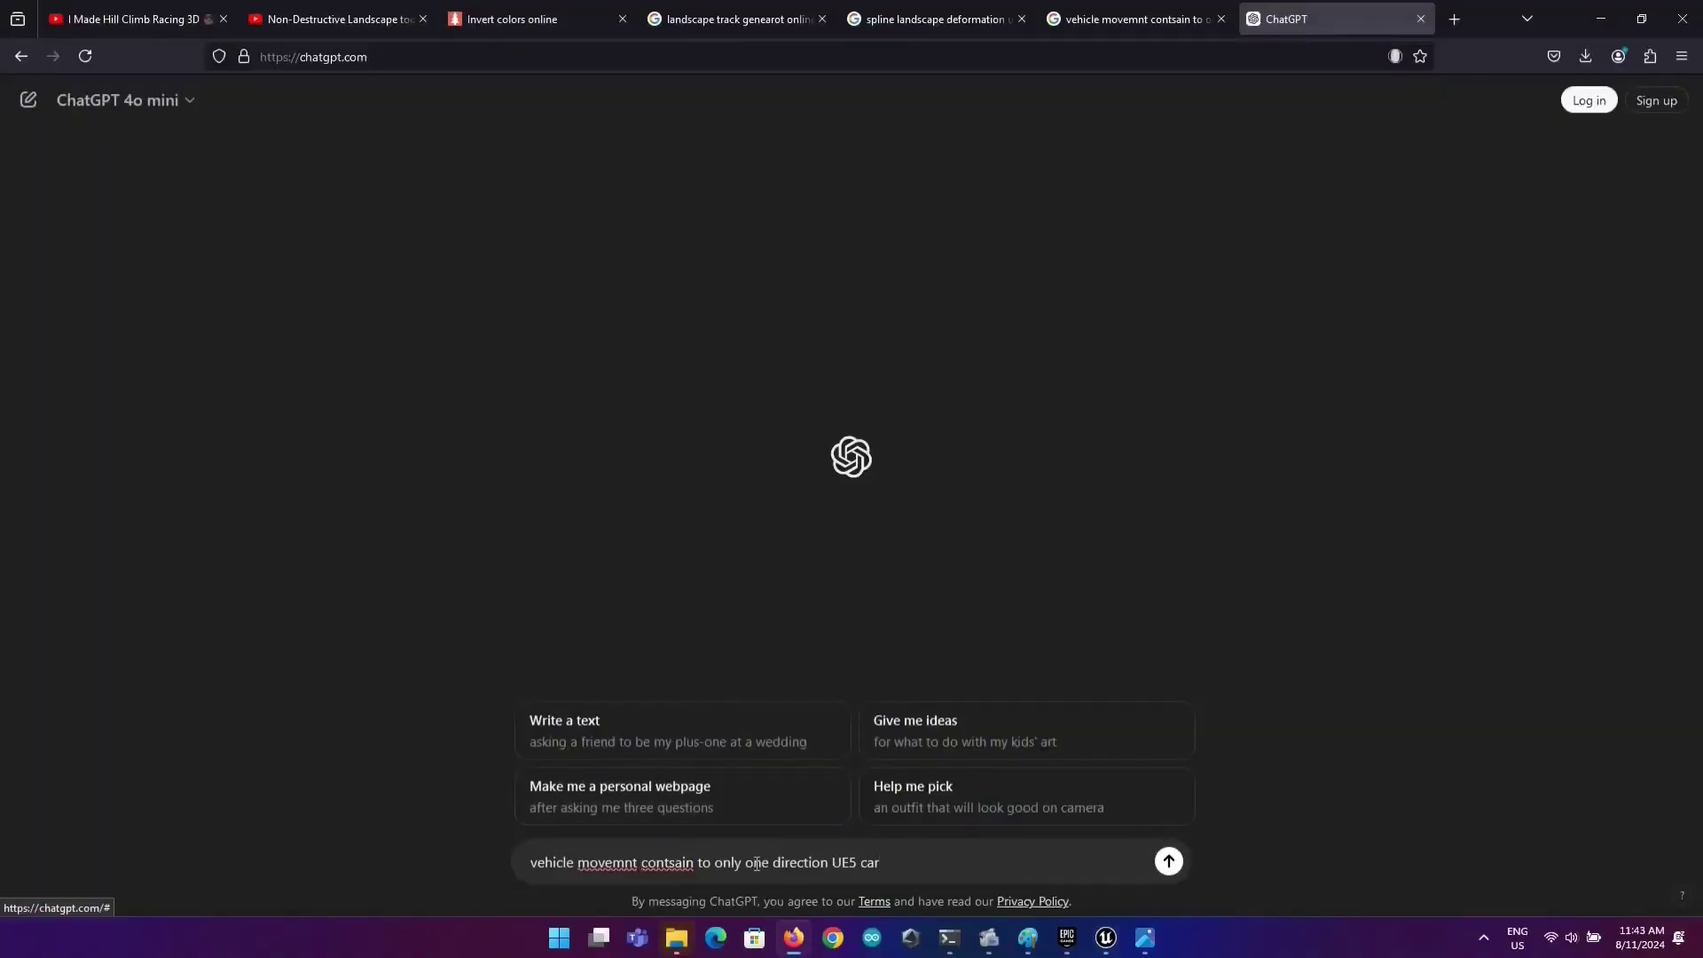
Ask ChatGPT how to constrain a UE5 car's vehicle movement to only one direction and read through the answer.
{"action": "key", "text": "Return"}
{"action": "scroll", "coordinate": [724, 582], "scroll_direction": "down", "scroll_amount": 4}
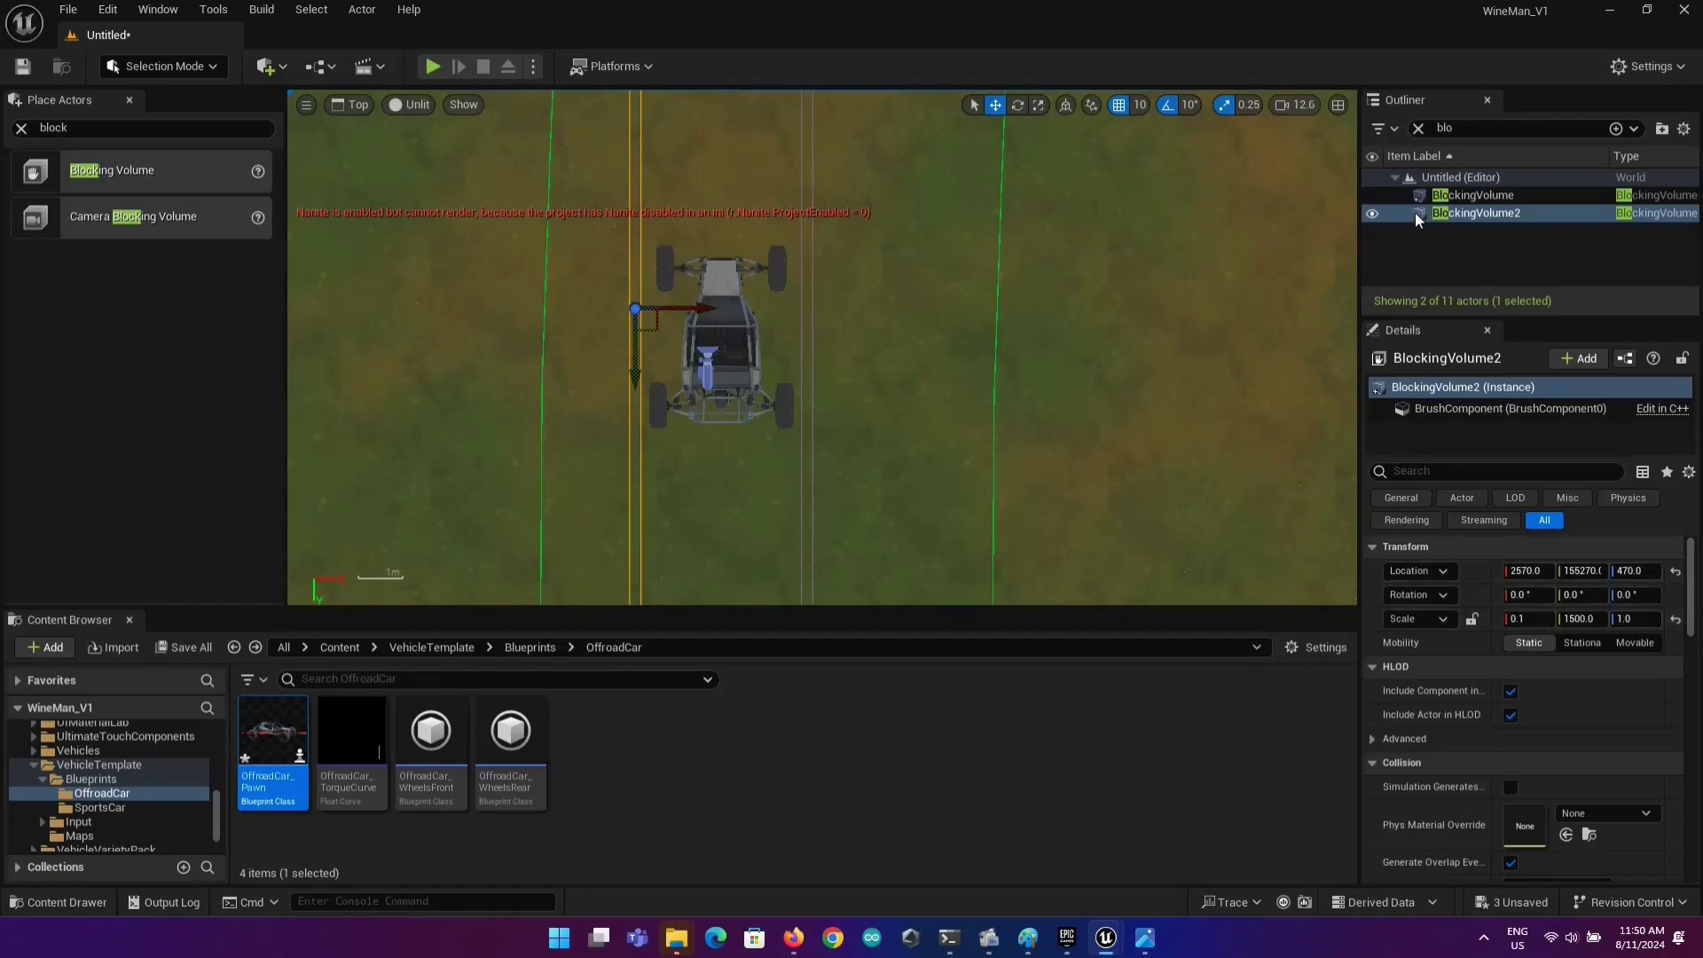
In Unreal Editor, select both blocking volumes flanking the car together and play-test driving the car forward between them.
{"action": "left_click", "coordinate": [1419, 215], "text": "shift"}
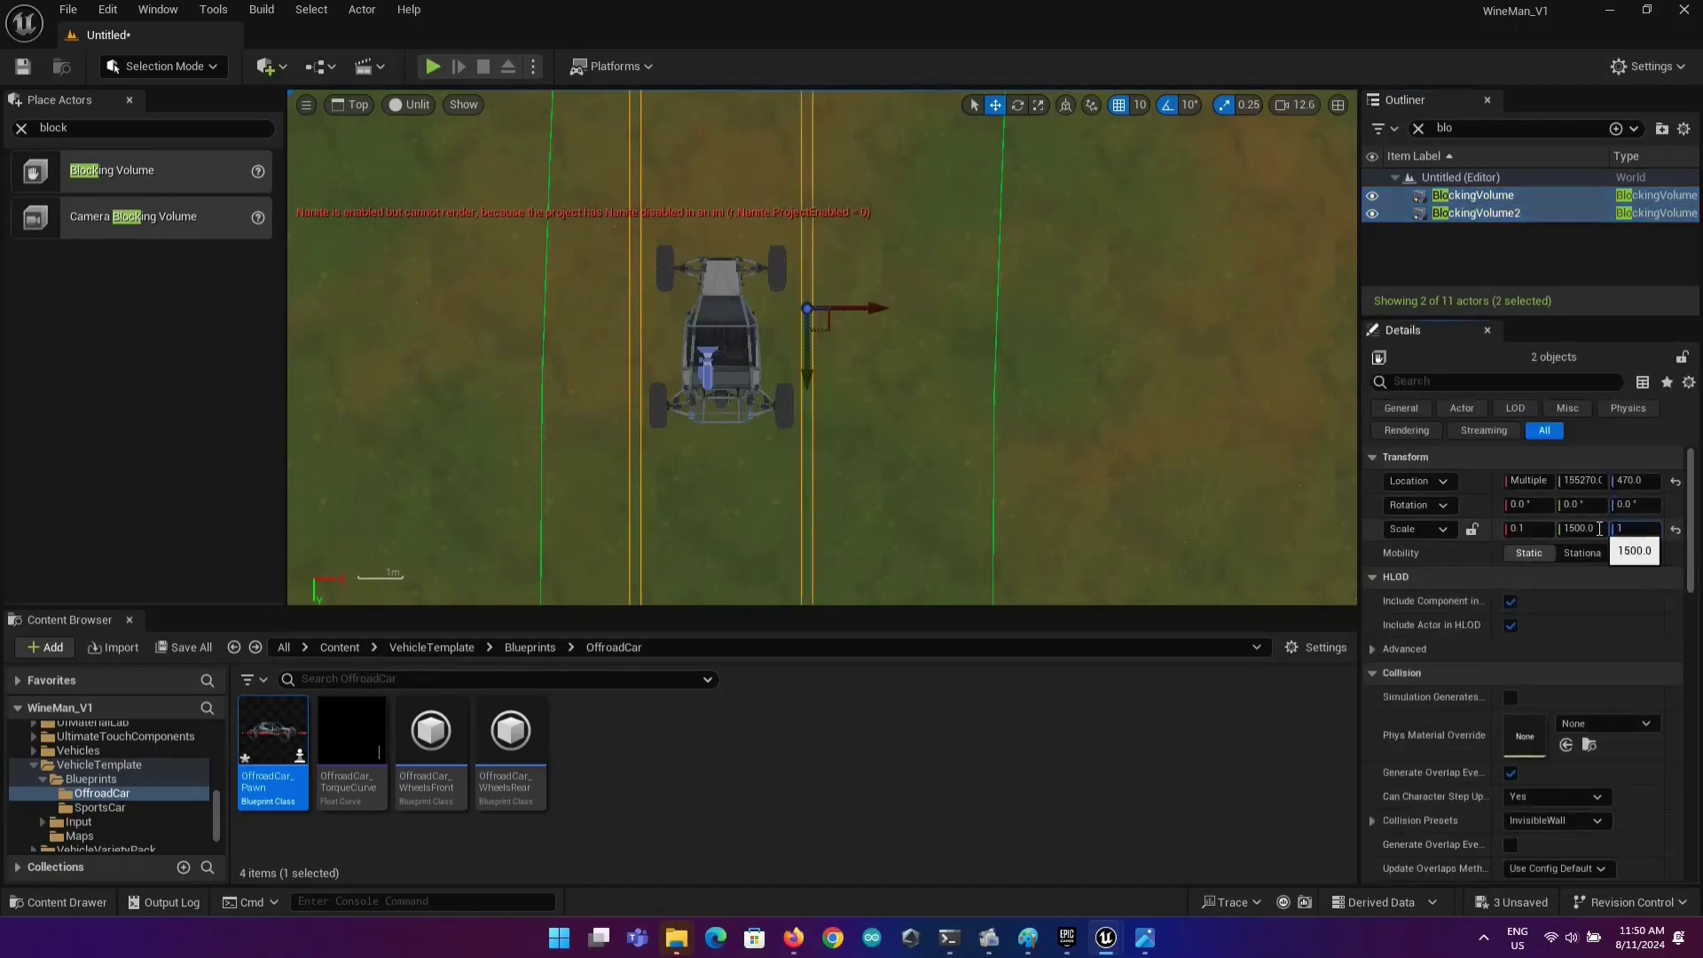
{"action": "key", "text": "alt+p"}
{"action": "key", "text": "w"}
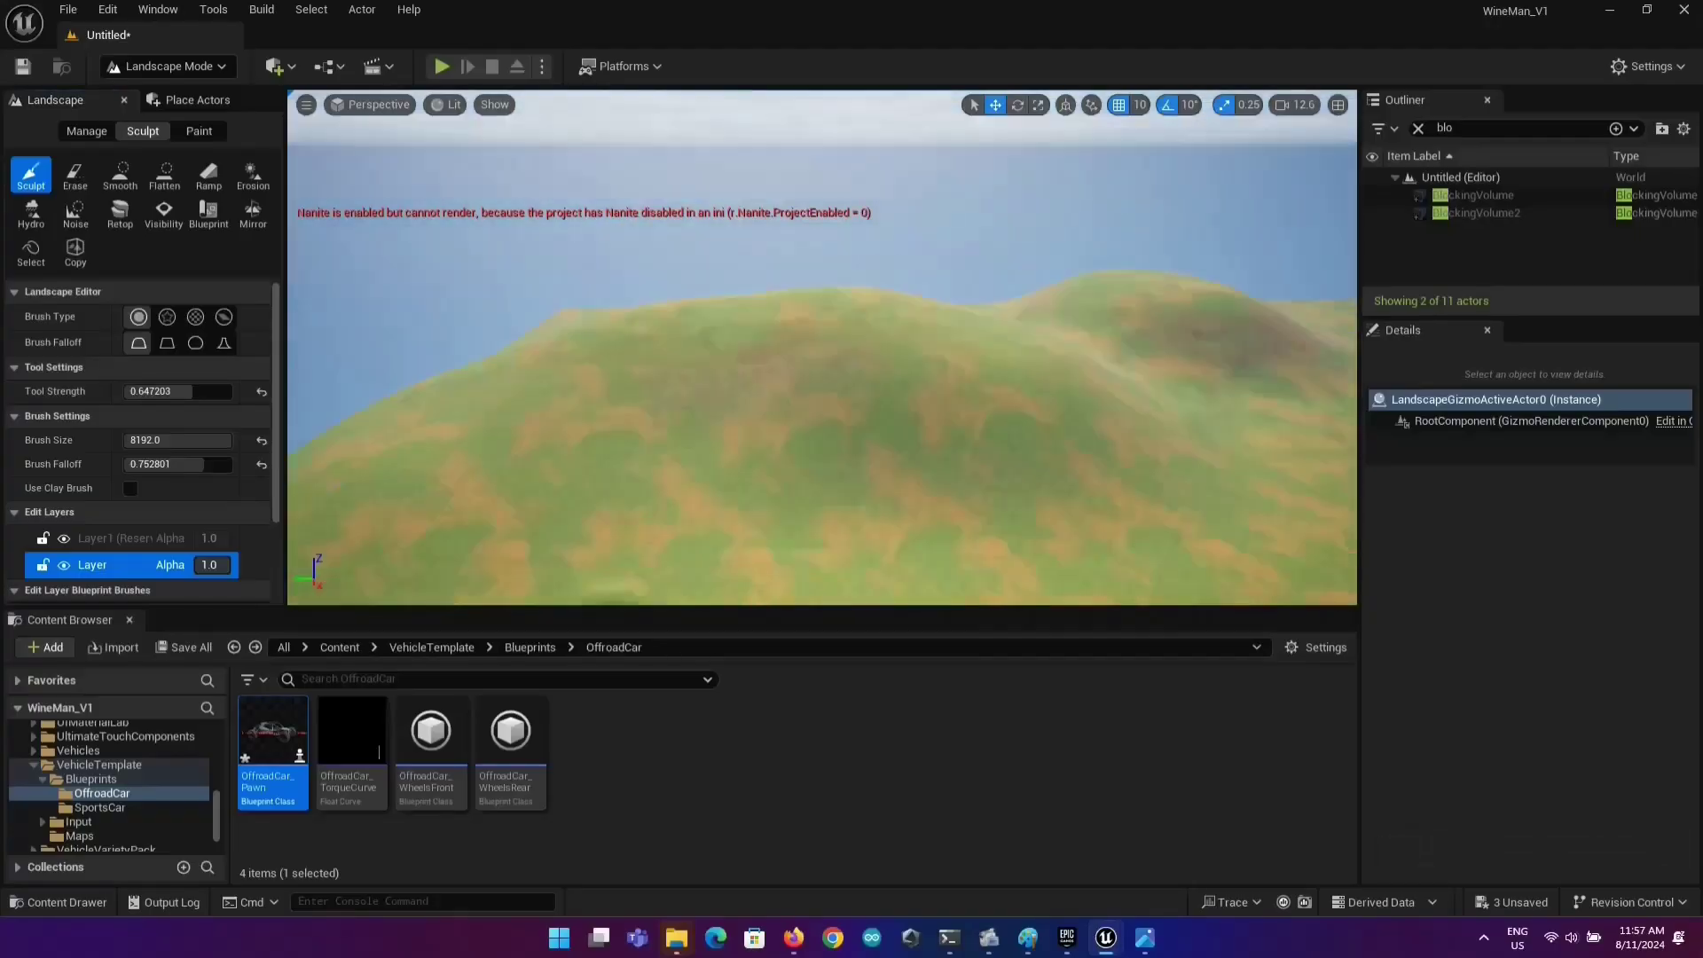
Raise hills beside the track with the landscape Sculpt brush, soften them with the Smooth tool, and return to the Sculpt tool.
{"action": "left_click_drag", "start_coordinate": [1076, 284], "coordinate": [1013, 326]}
{"action": "right_click_drag", "start_coordinate": [1014, 326], "coordinate": [887, 293]}
{"action": "left_click", "coordinate": [119, 176]}
{"action": "left_click_drag", "start_coordinate": [621, 266], "coordinate": [748, 236]}
{"action": "mouse_move", "coordinate": [748, 372]}
{"action": "left_mouse_down"}
{"action": "mouse_move", "coordinate": [923, 316]}
{"action": "mouse_move", "coordinate": [621, 355]}
{"action": "left_mouse_up"}
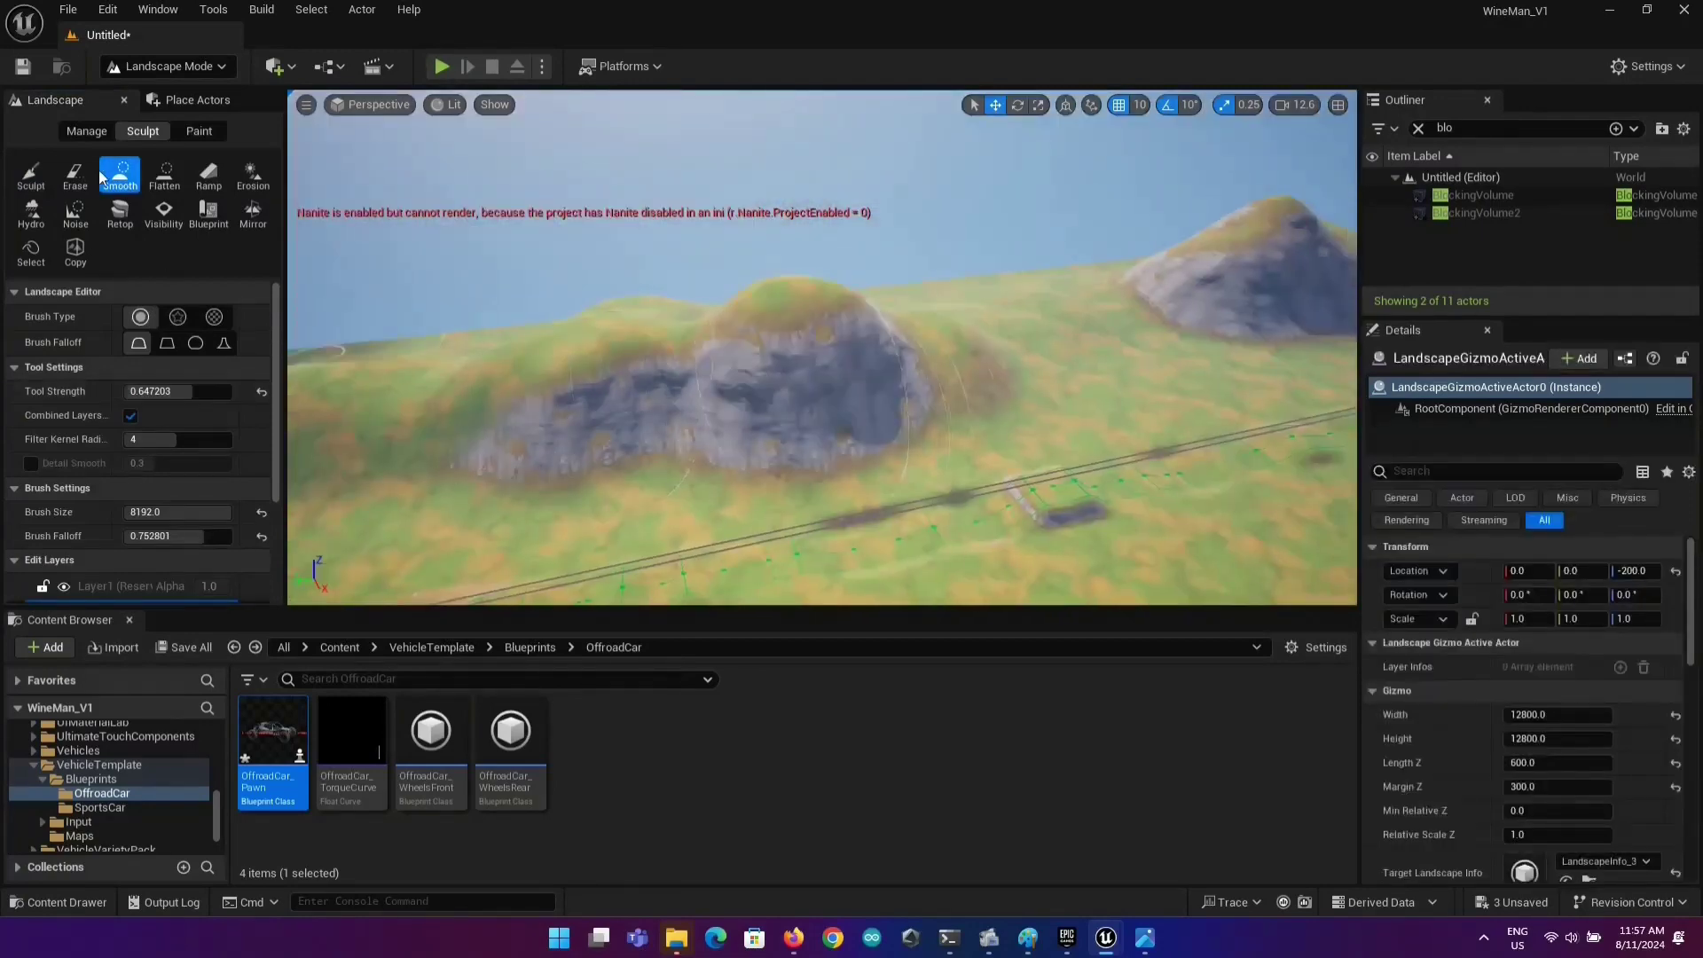
{"action": "left_click", "coordinate": [31, 175]}
{"action": "right_click_drag", "start_coordinate": [887, 319], "coordinate": [1153, 328]}
{"action": "right_click_drag", "start_coordinate": [798, 364], "coordinate": [907, 335]}
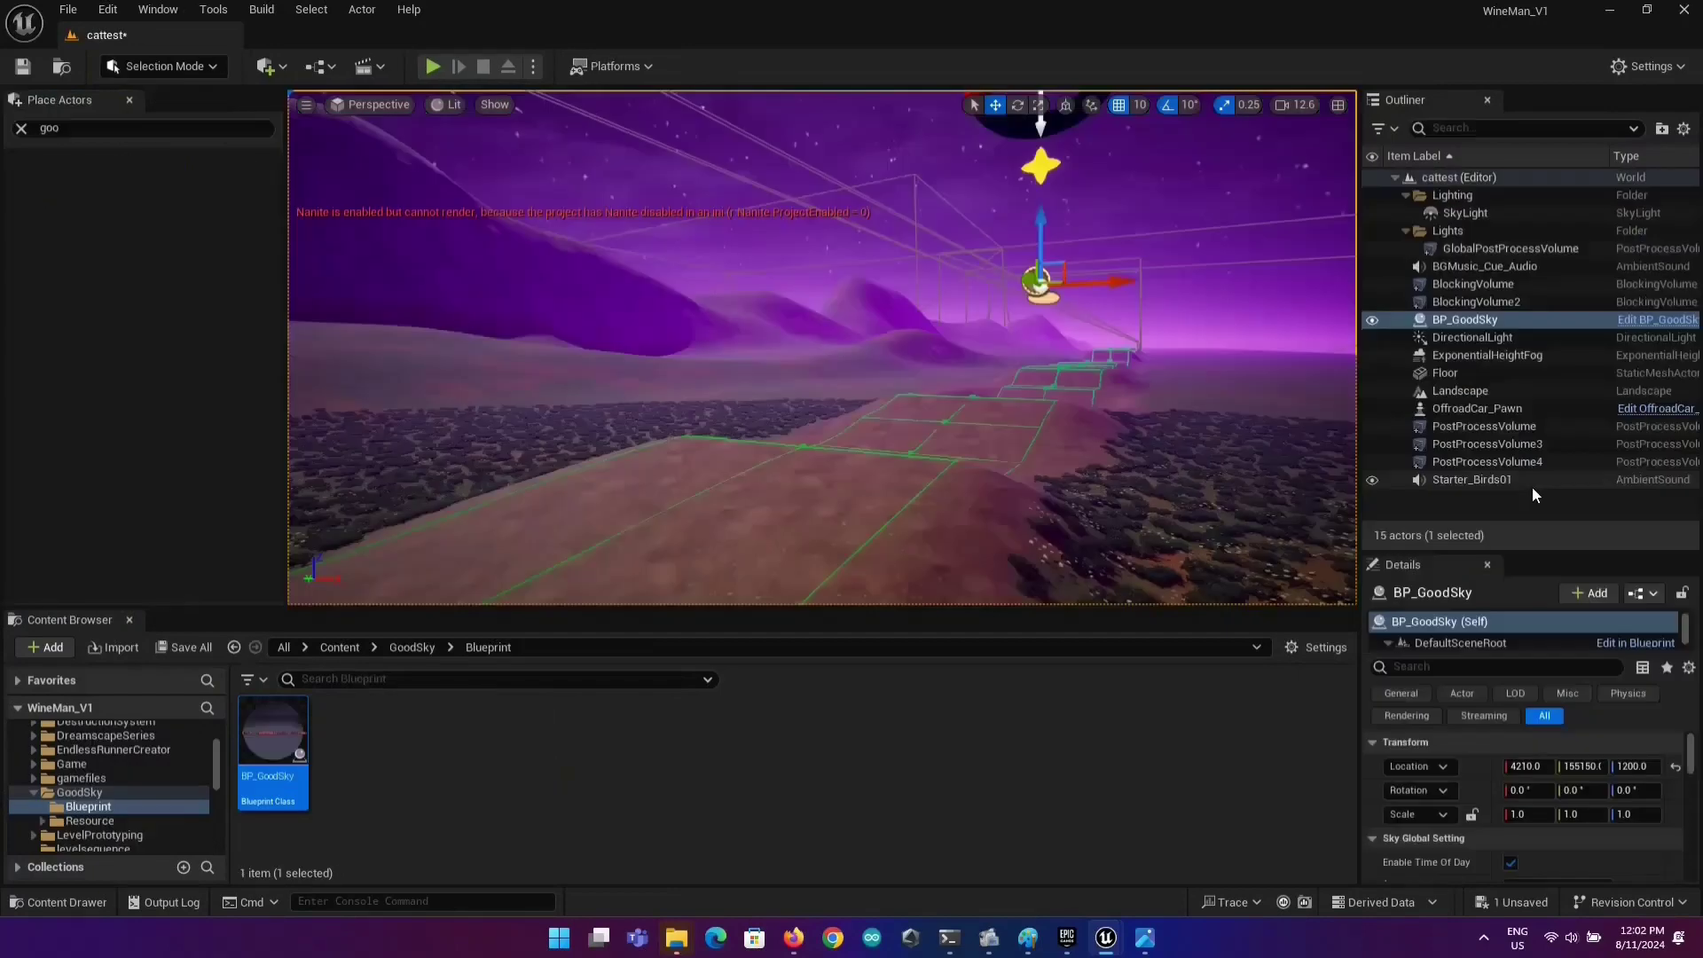
Try to strip the cattest level of BP_GoodSky and its light, fog, post-process and sound actors.
{"action": "key", "text": "ctrl+z"}
{"action": "key", "text": "ctrl+z"}
{"action": "key", "text": "ctrl+z"}
{"action": "key", "text": "Delete"}
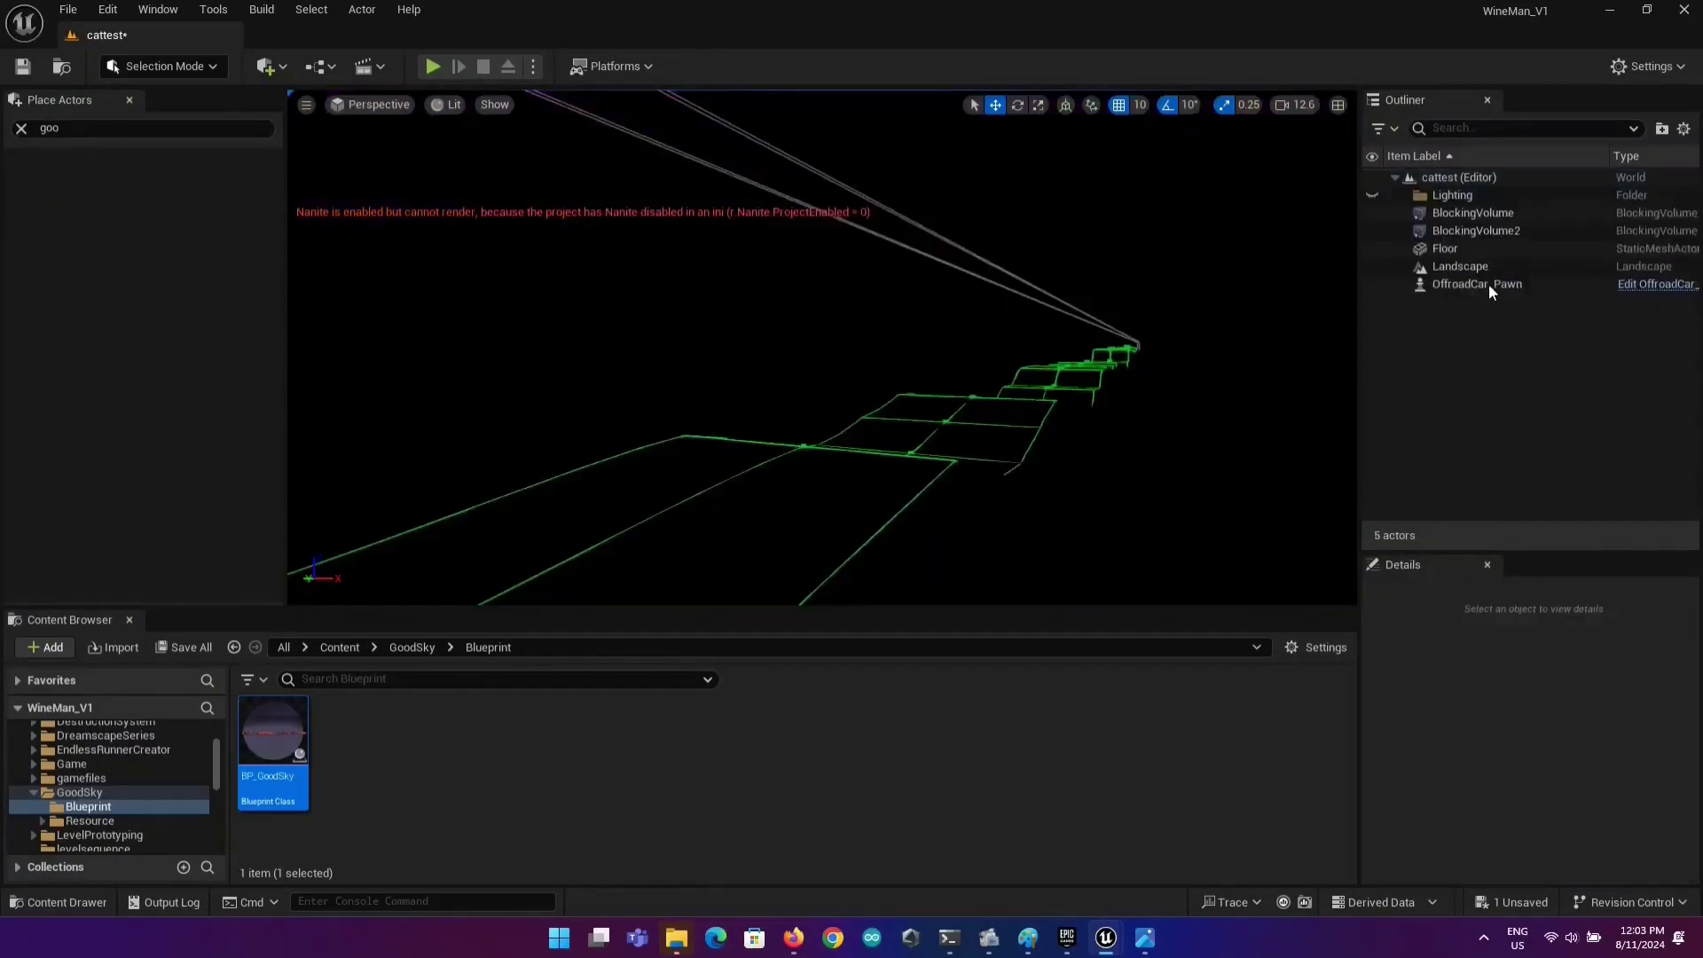
Undo the removal of BP_GoodSky and the light, fog, post-process and sound actors.
{"action": "left_click", "coordinate": [1514, 230]}
{"action": "key", "text": "ctrl+z"}
{"action": "key", "text": "ctrl+z"}
{"action": "key", "text": "ctrl+z"}
{"action": "key", "text": "ctrl+z"}
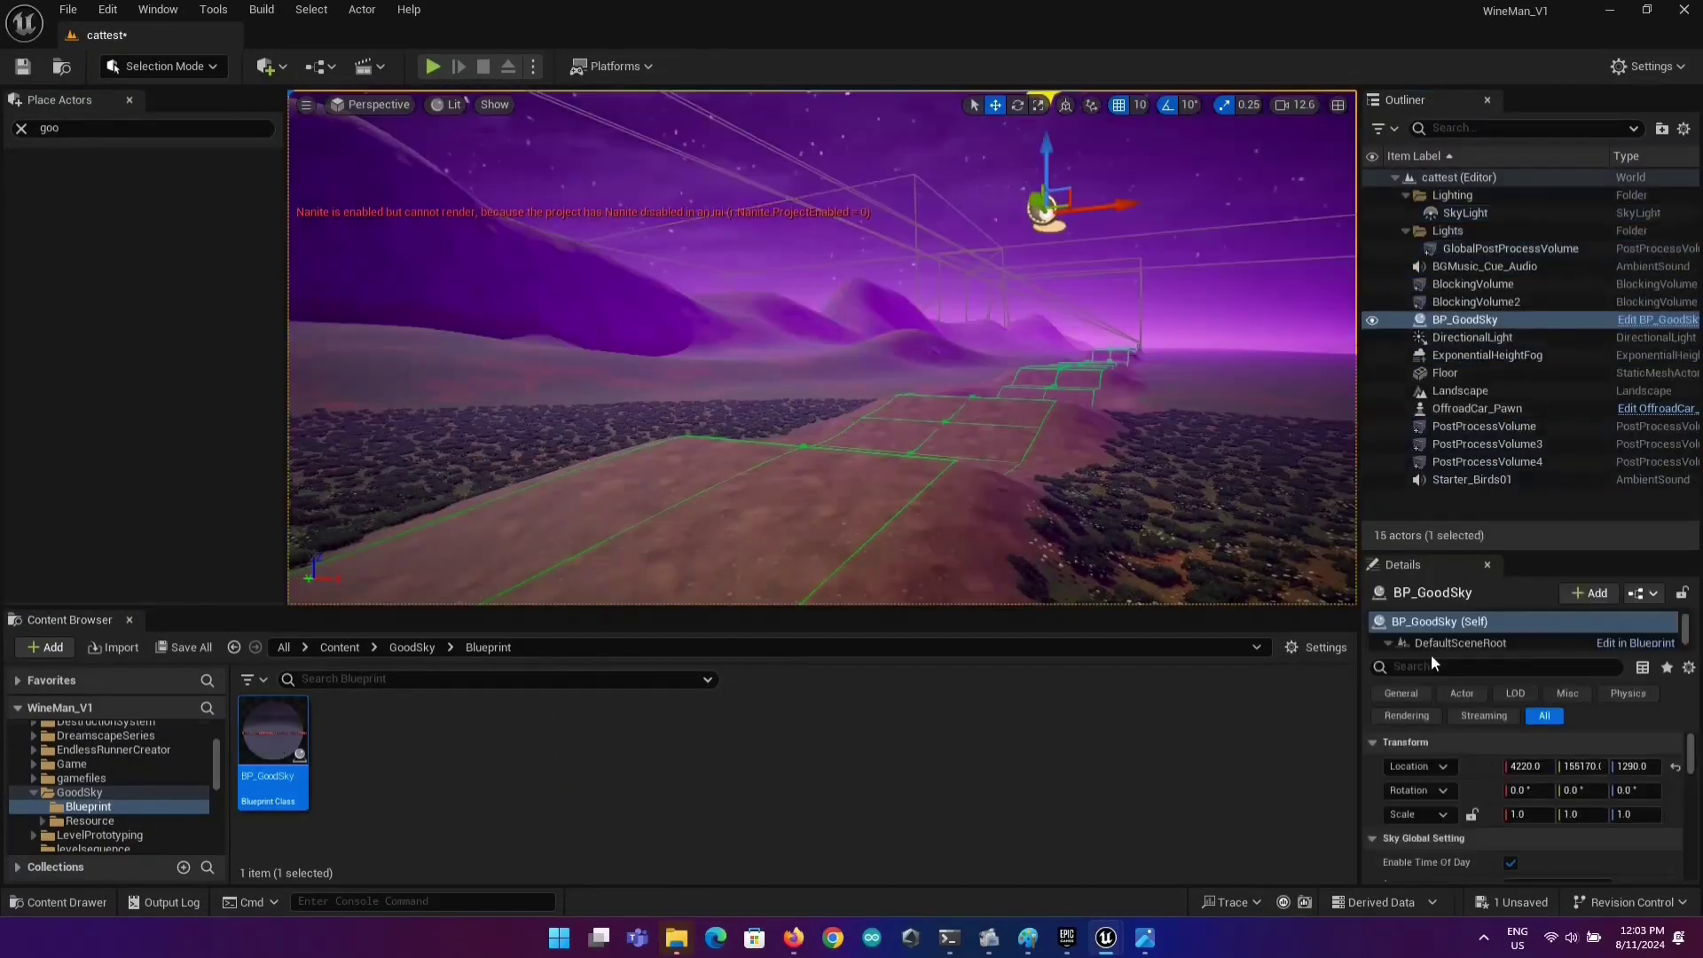
Set BP_GoodSky's Sky Preset to Style Snow and play-test driving the car forward under the new sky.
{"action": "left_click_drag", "start_coordinate": [1528, 557], "coordinate": [1533, 365]}
{"action": "left_click", "coordinate": [1577, 636]}
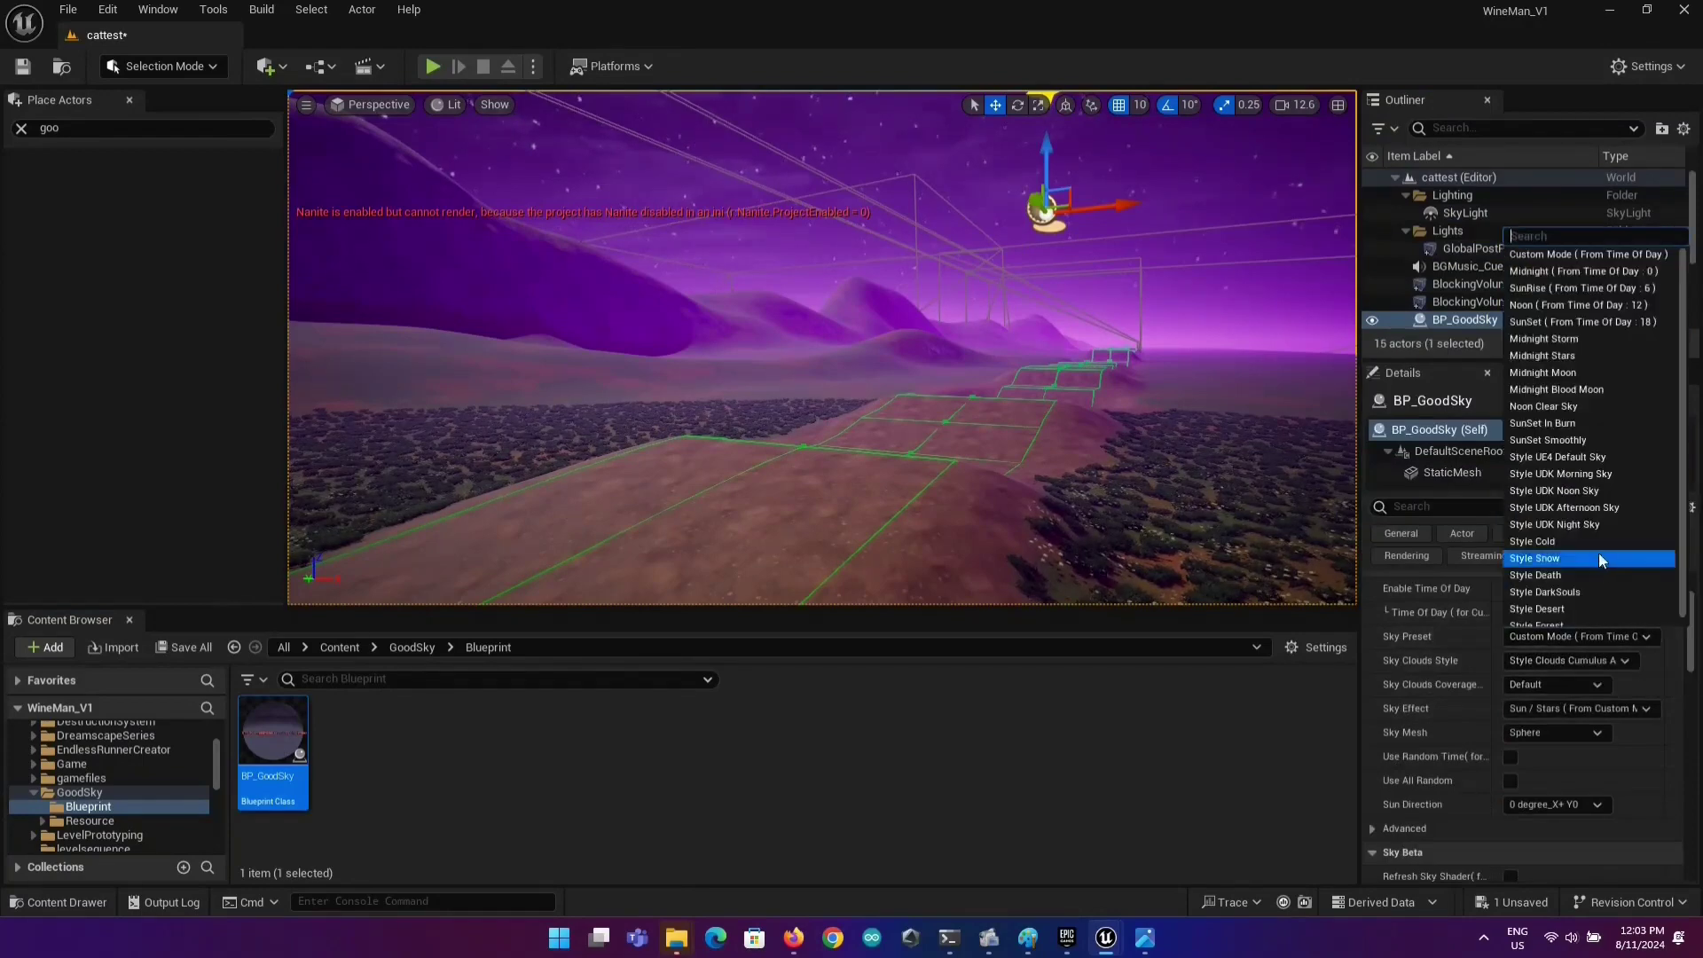
{"action": "left_click", "coordinate": [1562, 555]}
{"action": "left_click", "coordinate": [433, 68]}
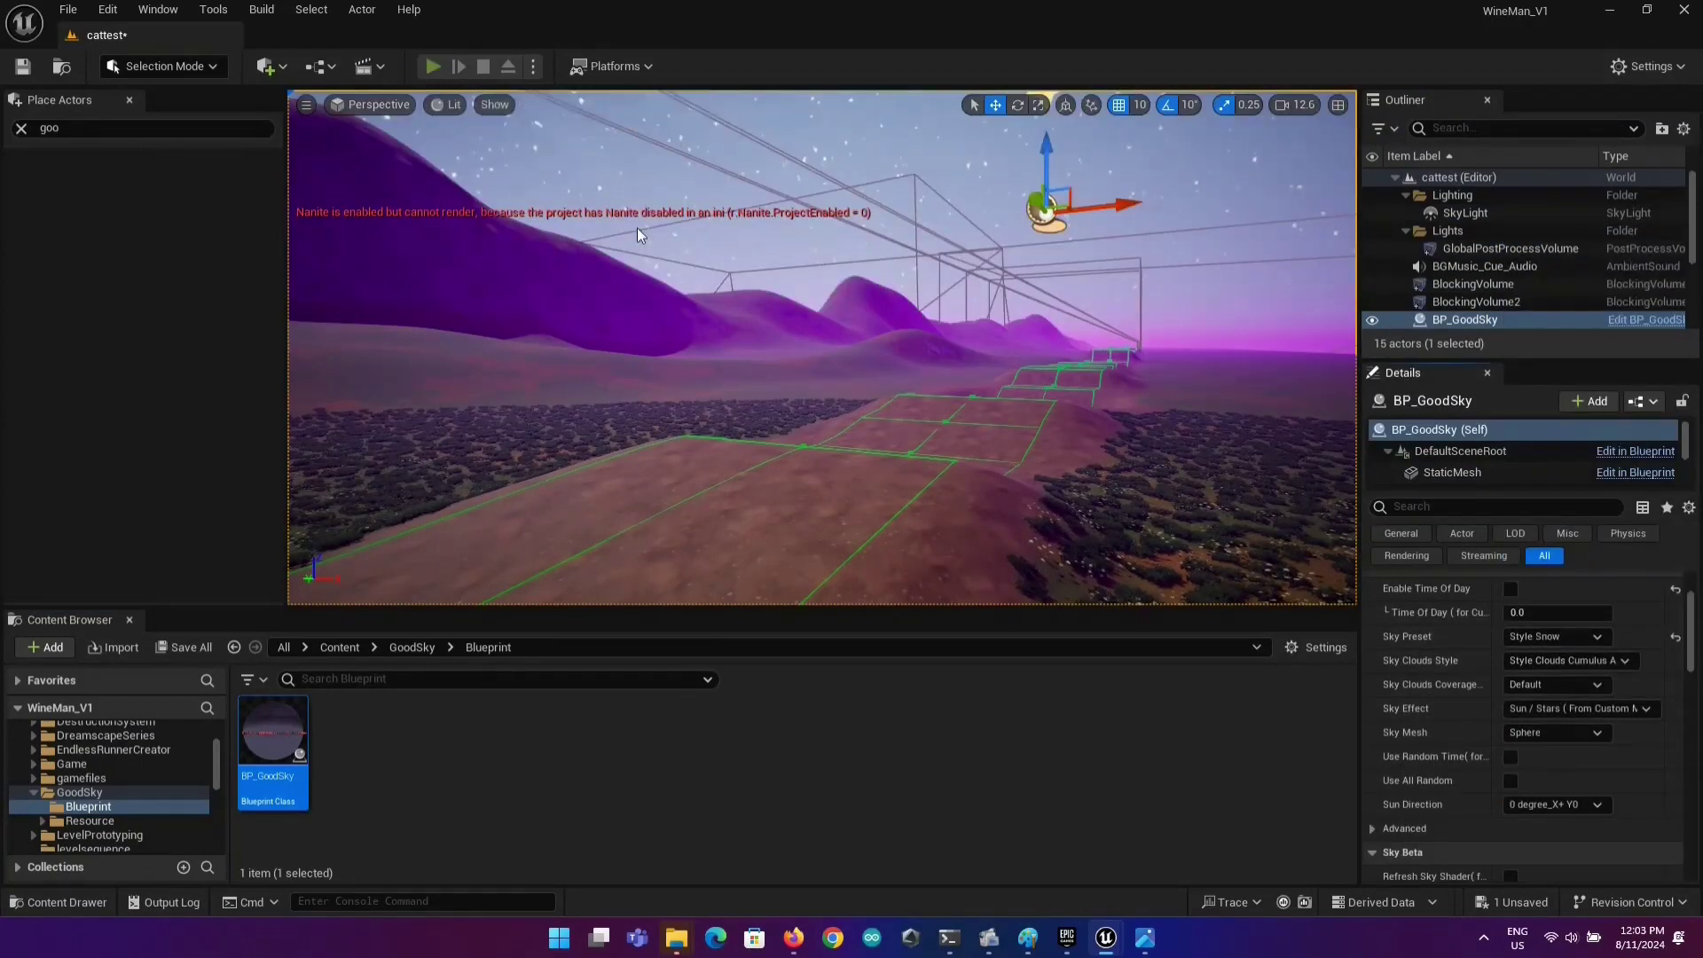
{"action": "key", "text": "w"}
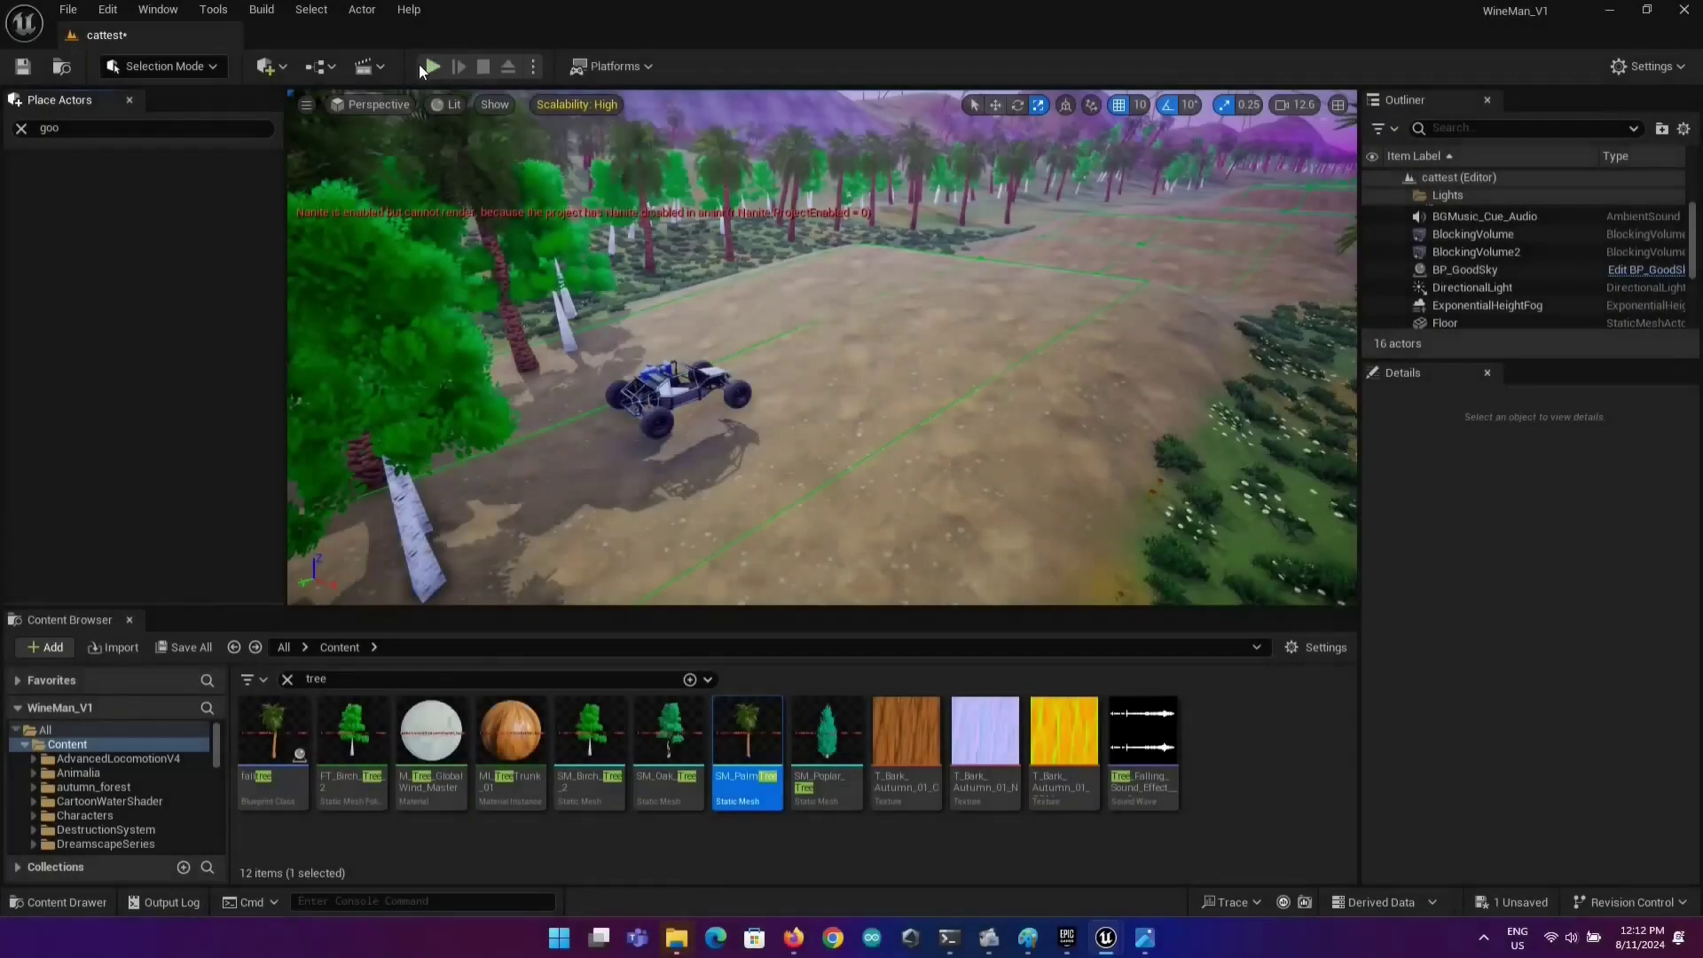
Play-test the off-road car on the tree-lined dirt track, accelerating forward and applying the brake and reverse.
{"action": "left_click", "coordinate": [424, 68]}
{"action": "key", "text": "w"}
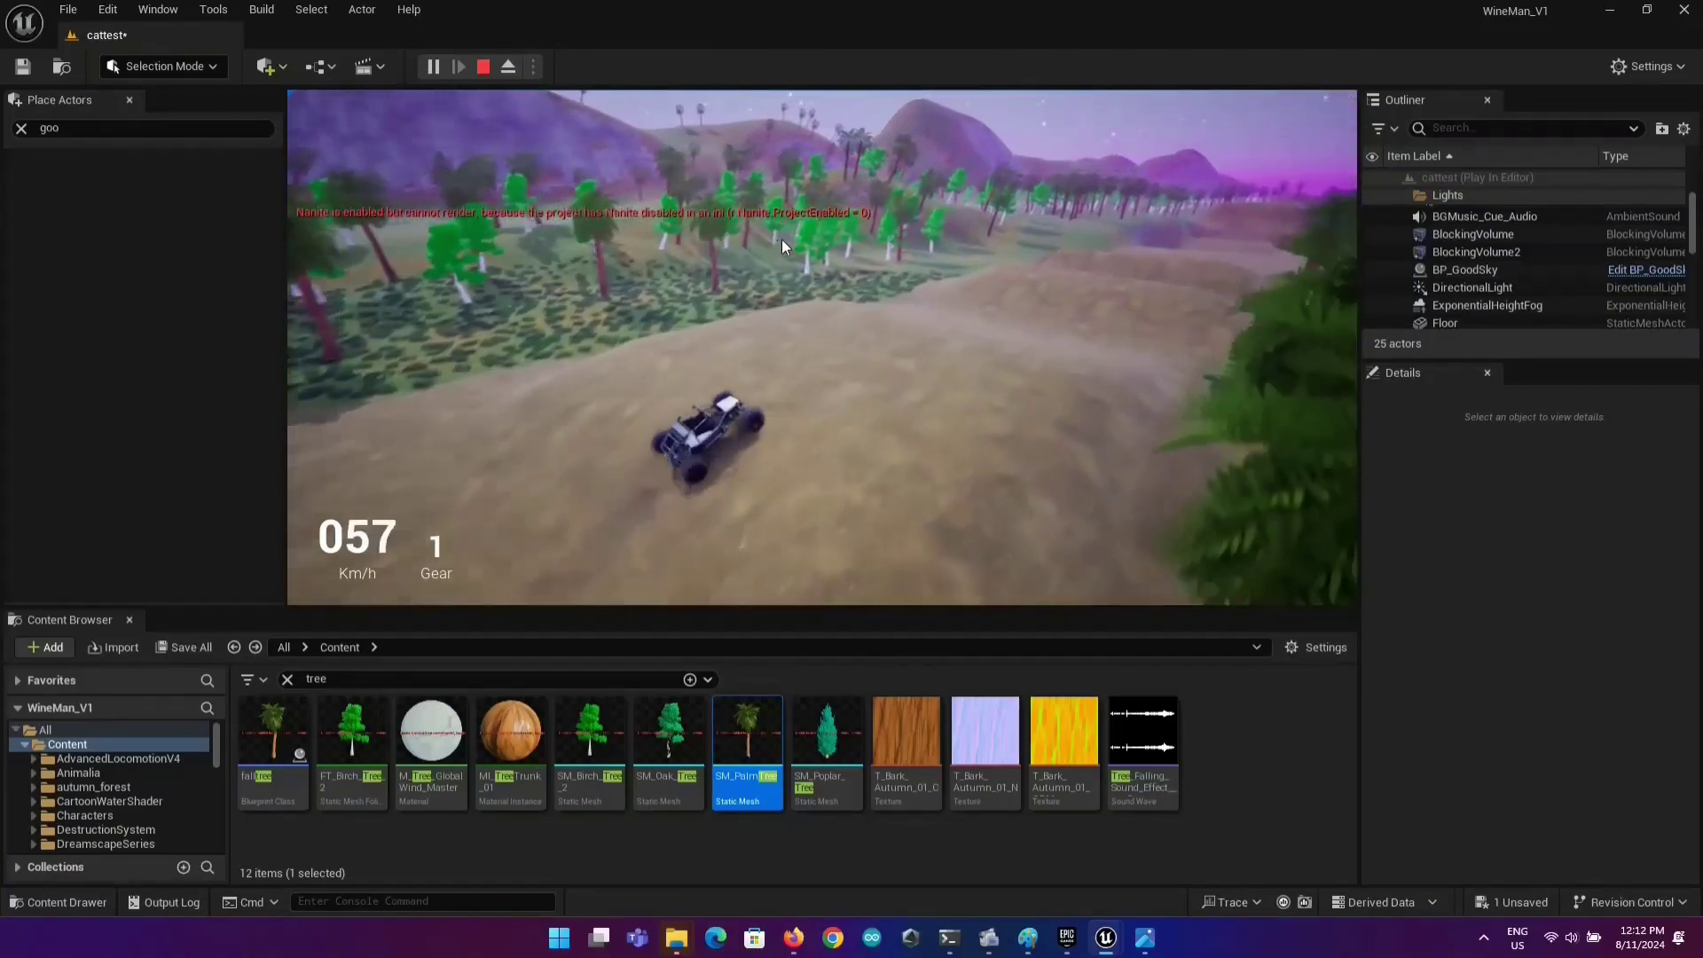
{"action": "key", "text": "s"}
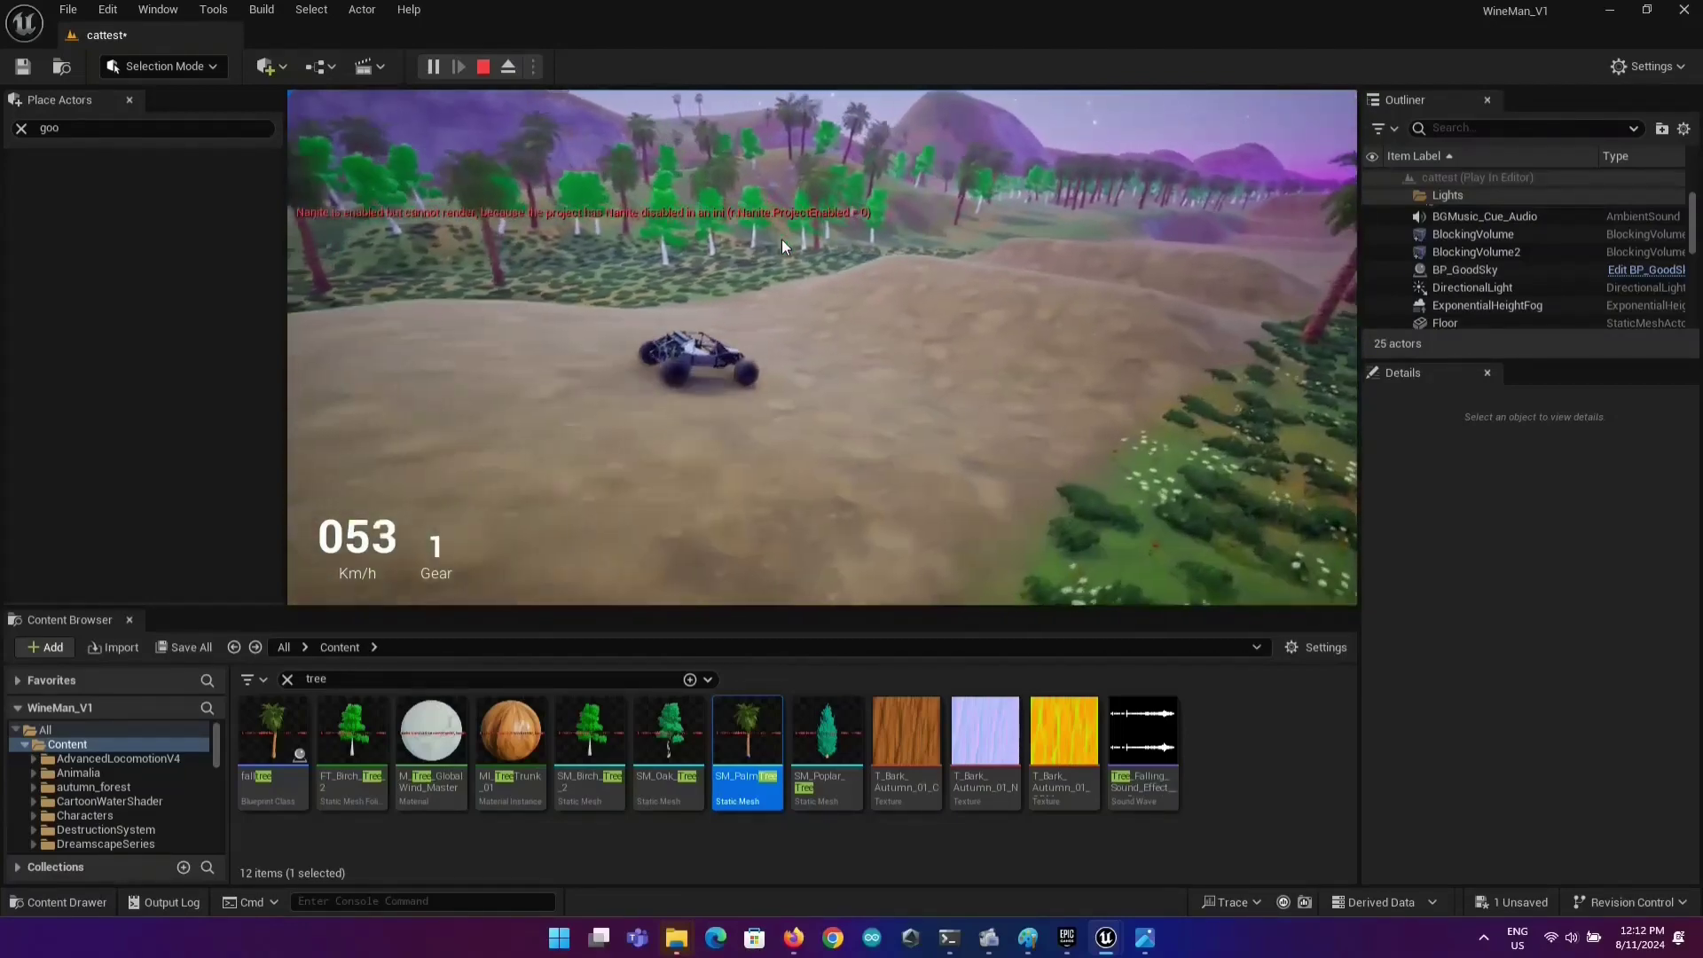
{"action": "key", "text": "s"}
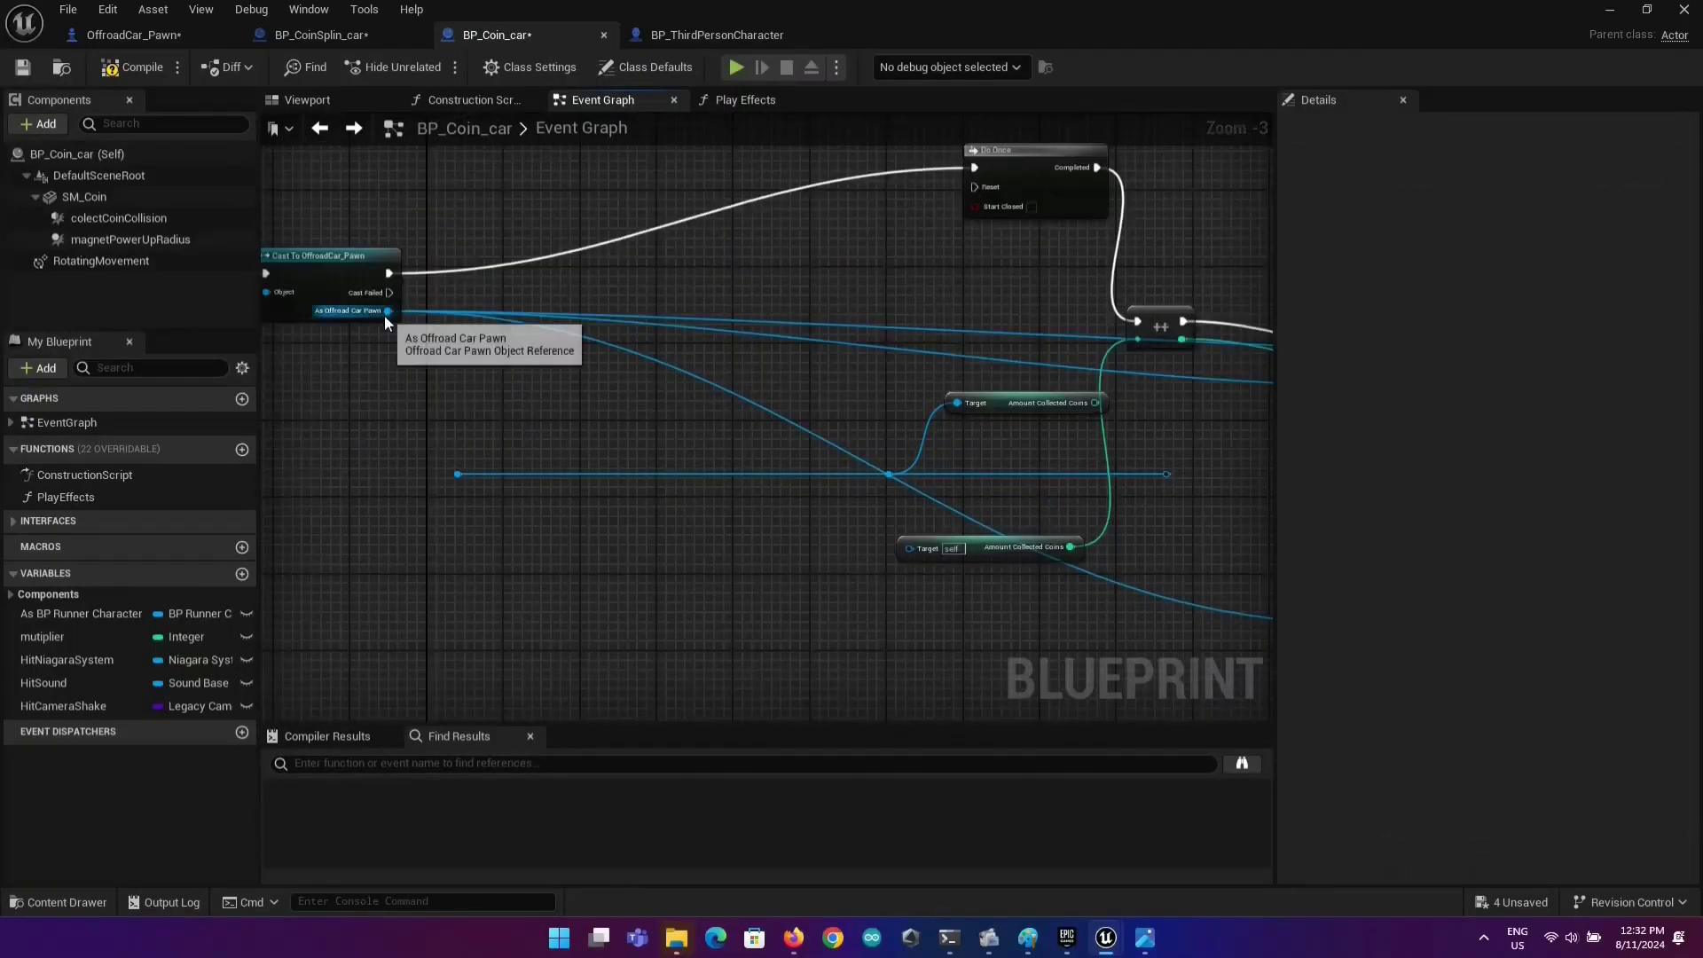
Add a Get Amount Collected Coins node from As Offroad Car Pawn in BP_Coin_car and connect it to the increment node.
{"action": "left_click_drag", "start_coordinate": [388, 310], "coordinate": [731, 539]}
{"action": "type", "text": "amountc"}
{"action": "left_click", "coordinate": [842, 652]}
{"action": "left_click_drag", "start_coordinate": [874, 546], "coordinate": [1143, 339]}
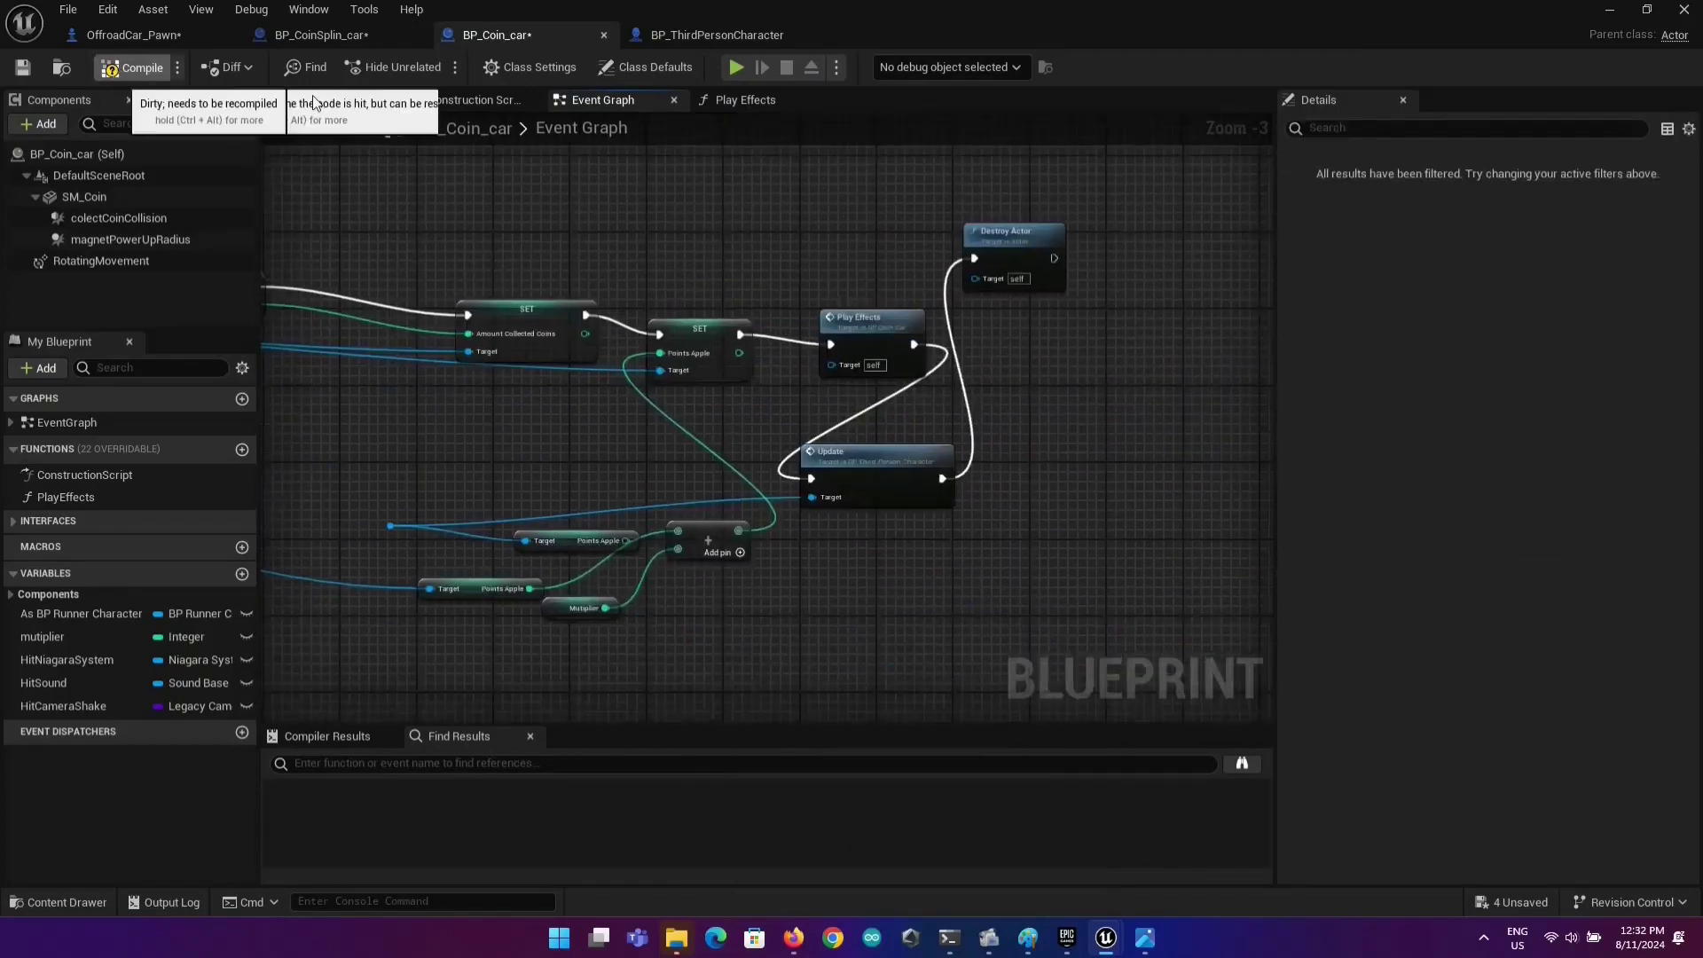
Compile BP_Coin_car and examine the Update node's Target wiring back to the Cast To OffroadCar_Pawn node.
{"action": "scroll", "coordinate": [722, 415], "scroll_direction": "up", "scroll_amount": 3}
{"action": "right_click_drag", "start_coordinate": [722, 415], "coordinate": [897, 314]}
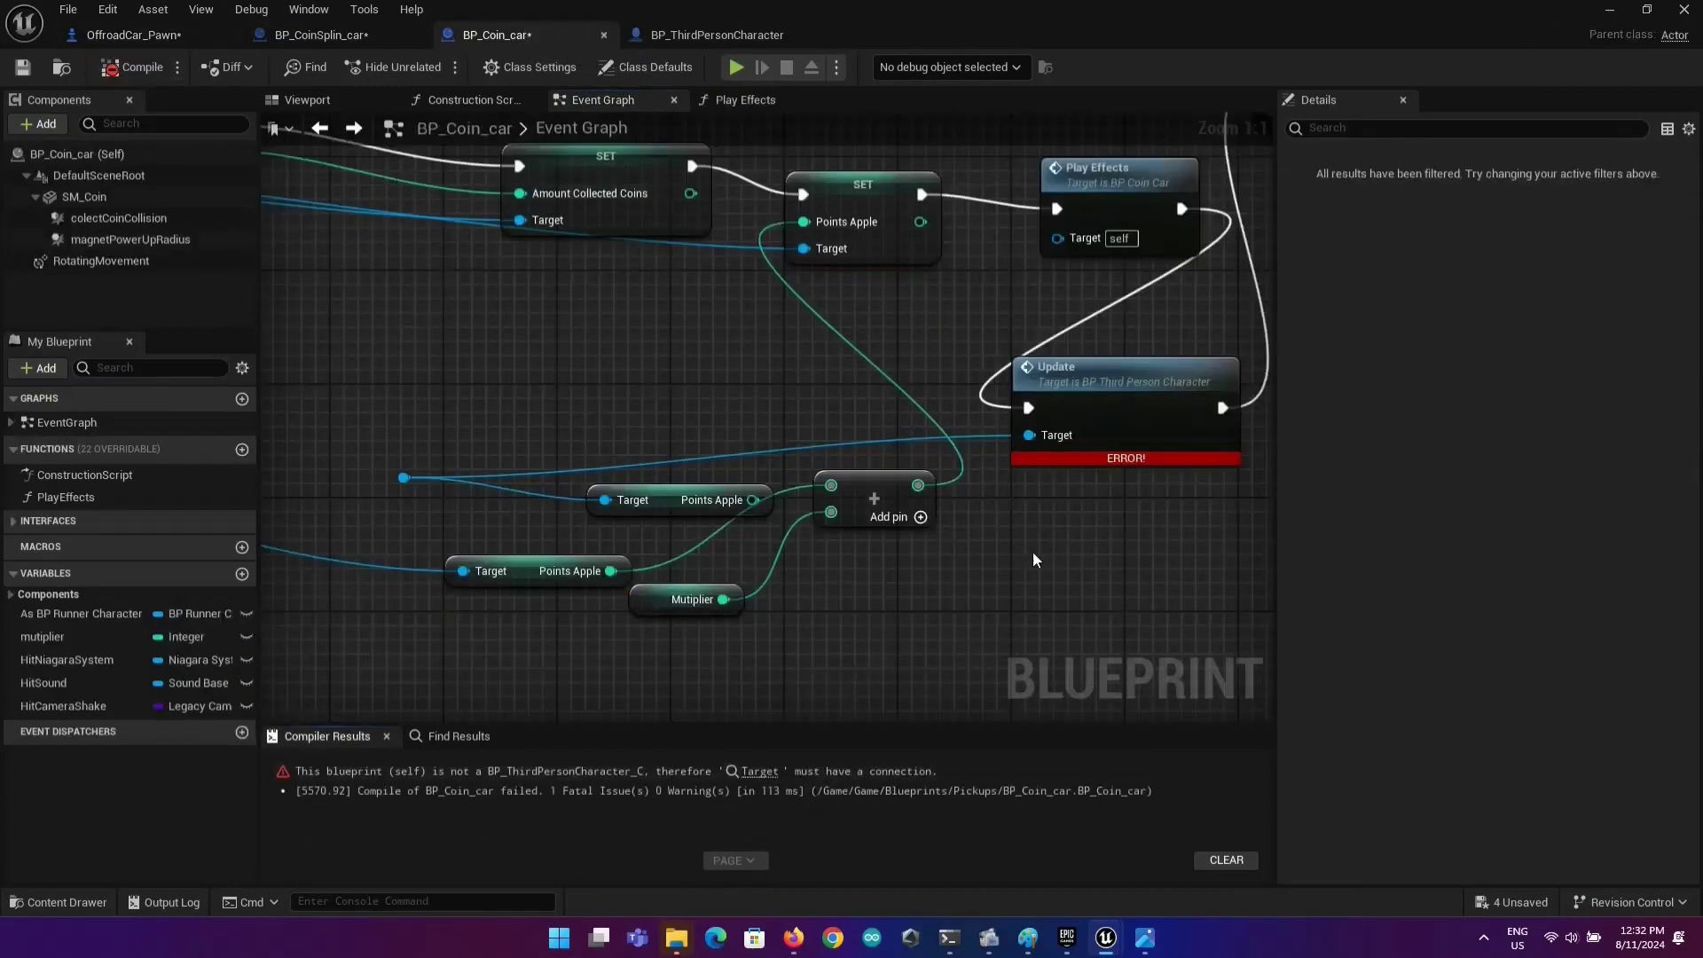
{"action": "scroll", "coordinate": [1032, 560], "scroll_direction": "down", "scroll_amount": 2}
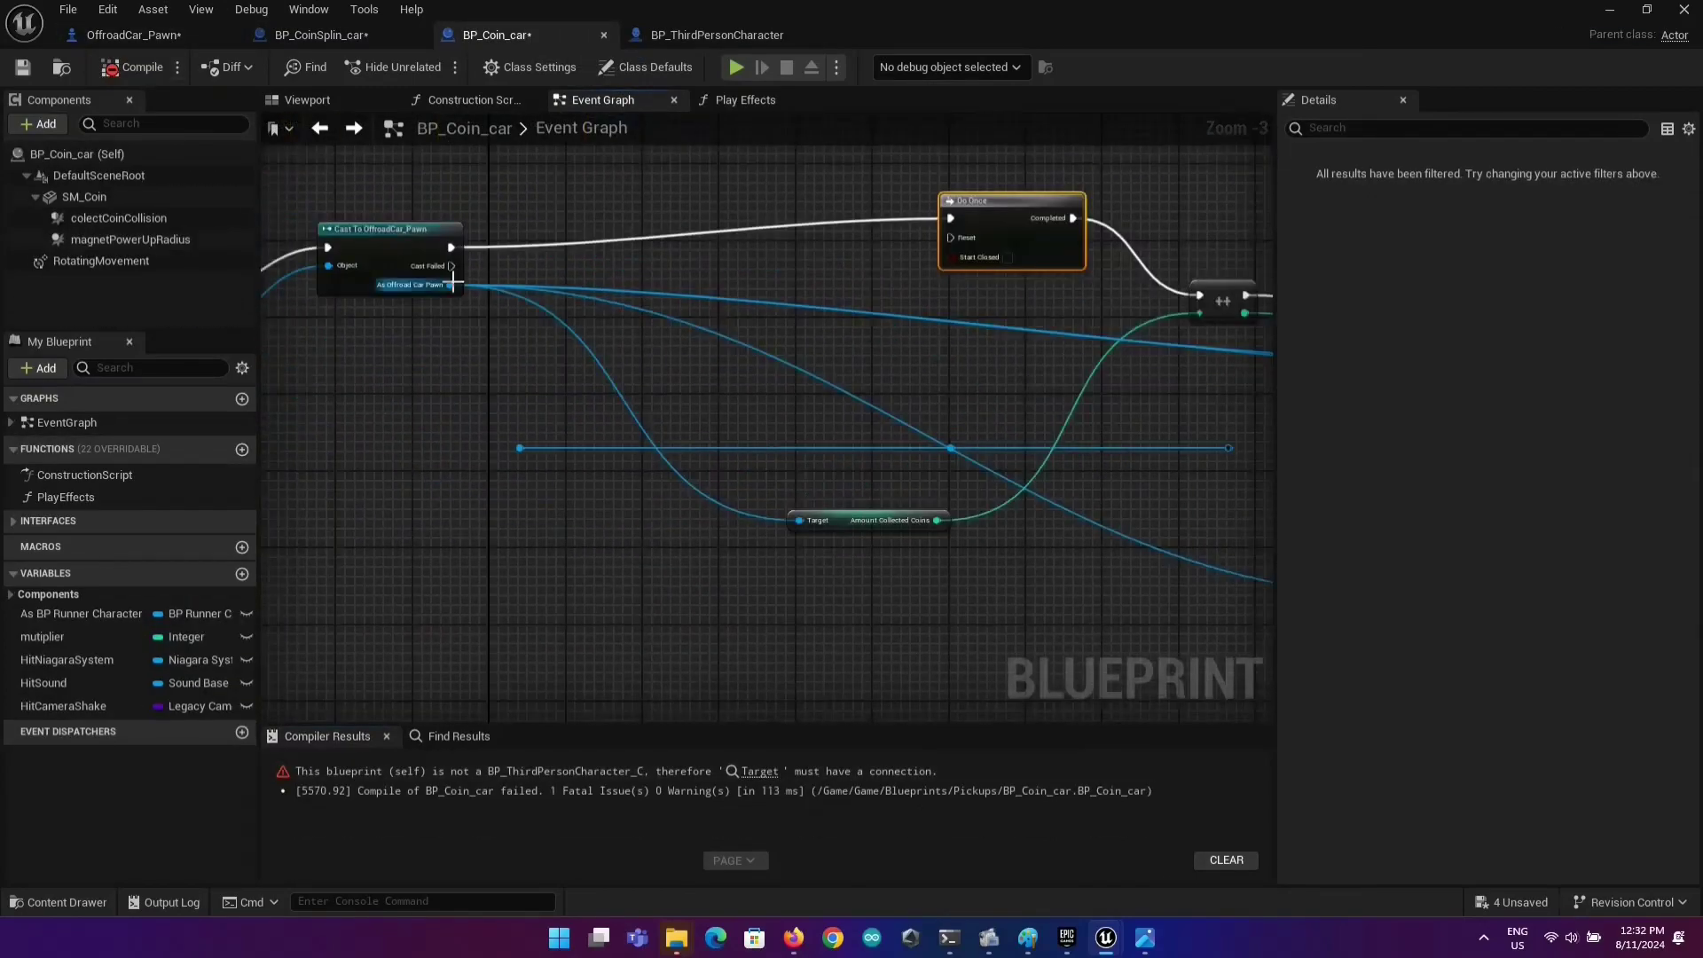
{"action": "scroll", "coordinate": [979, 578], "scroll_direction": "up", "scroll_amount": 3}
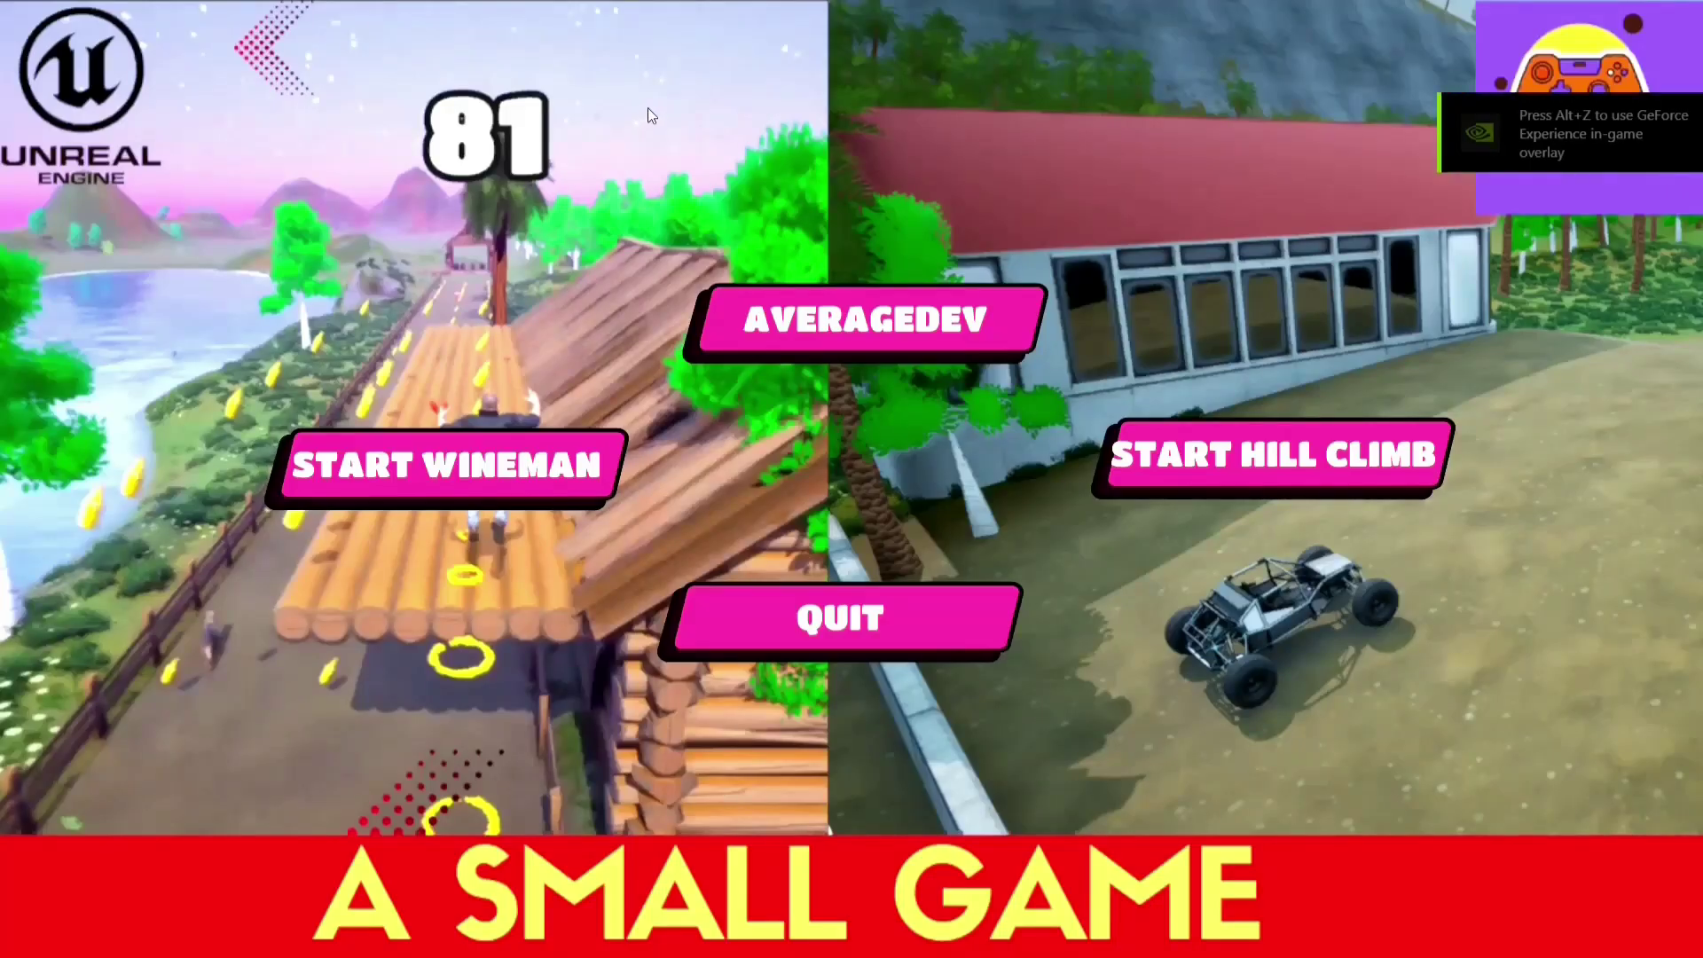
Start the hill climb mode from the main menu and drive the car over the hills, alternating throttle and brake while collecting coins.
{"action": "left_click", "coordinate": [1317, 452]}
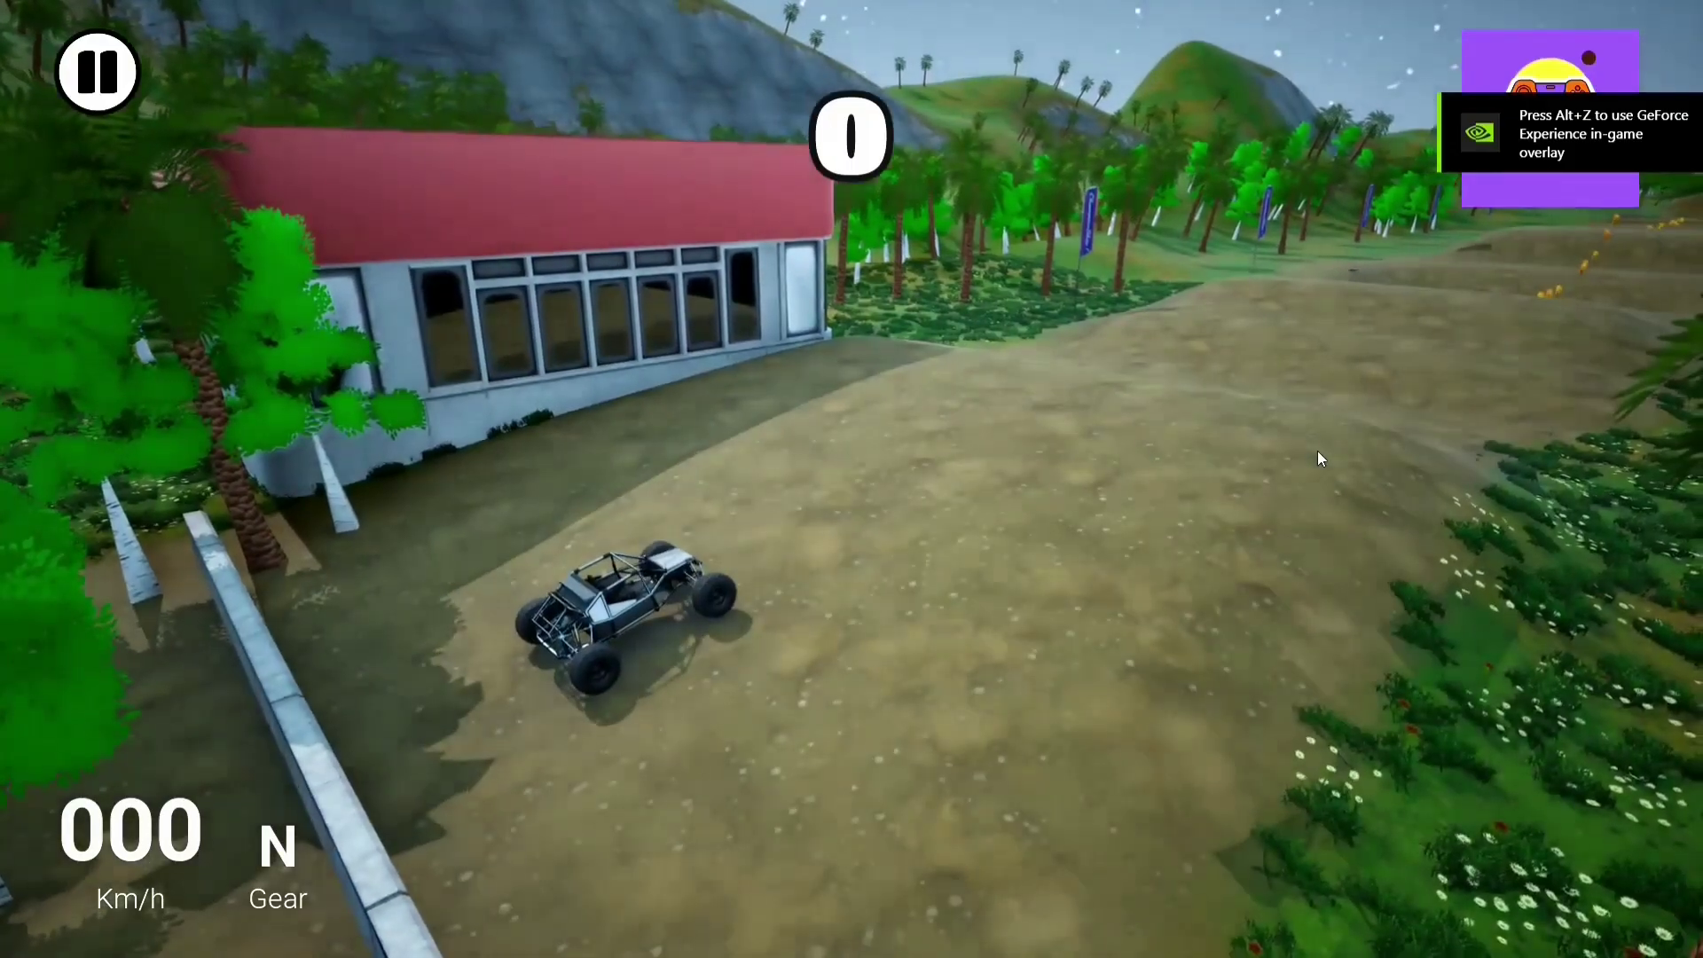
{"action": "key", "text": "w"}
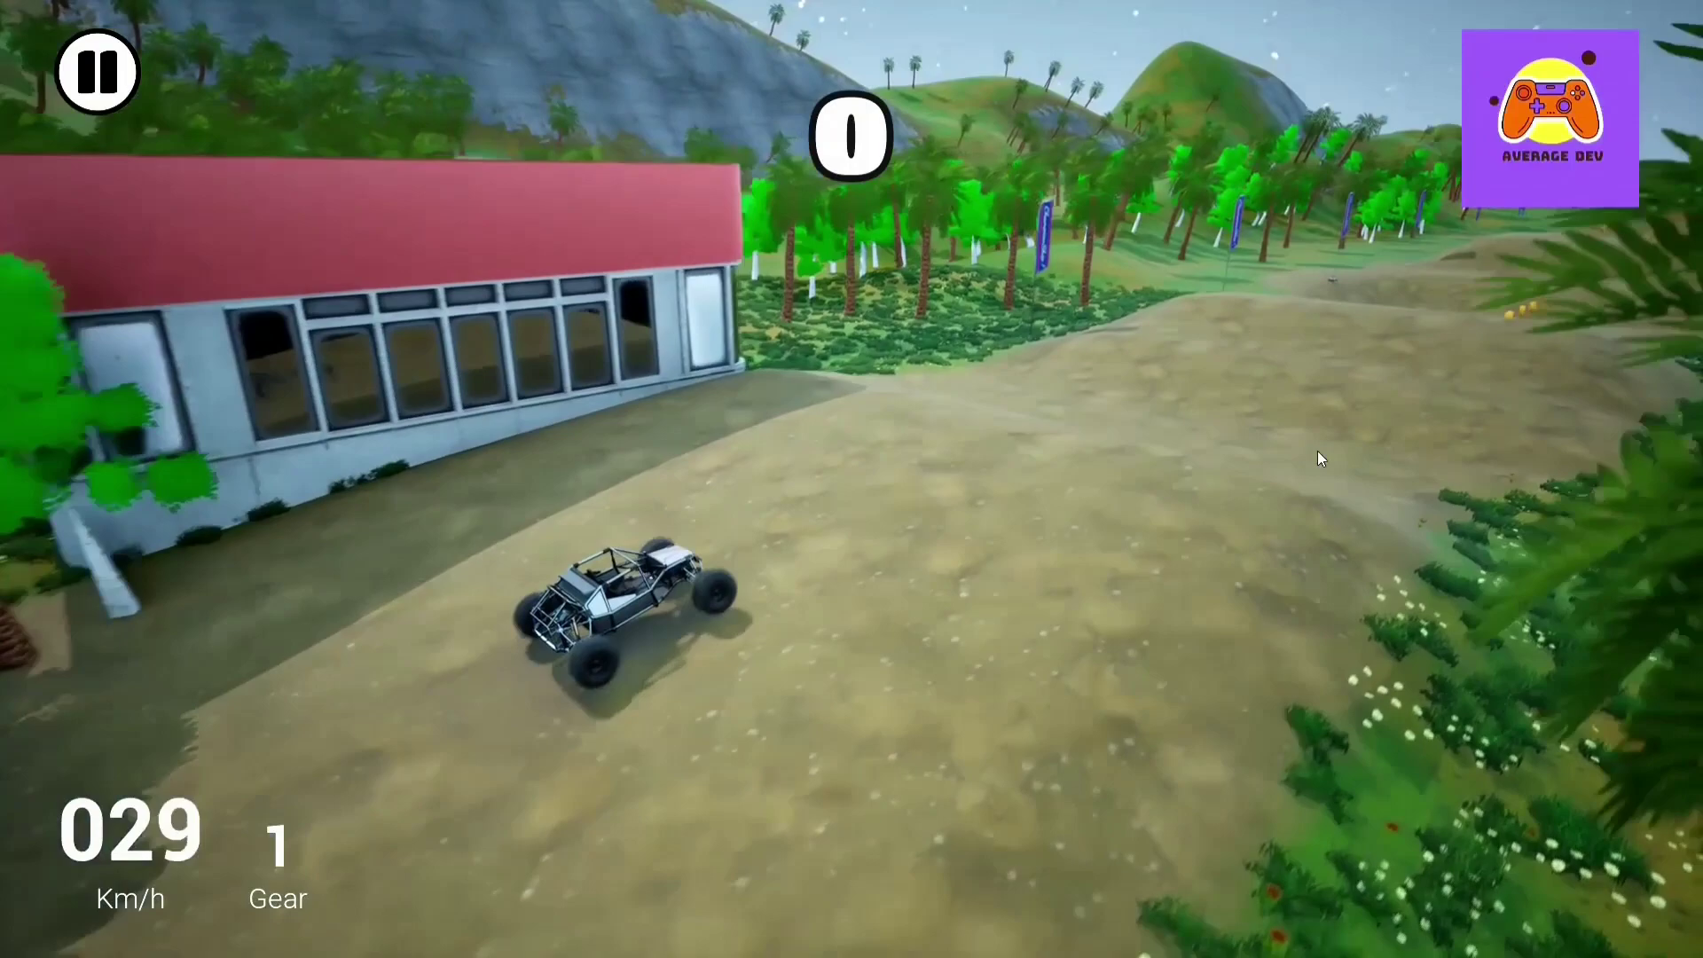
{"action": "key", "text": "d"}
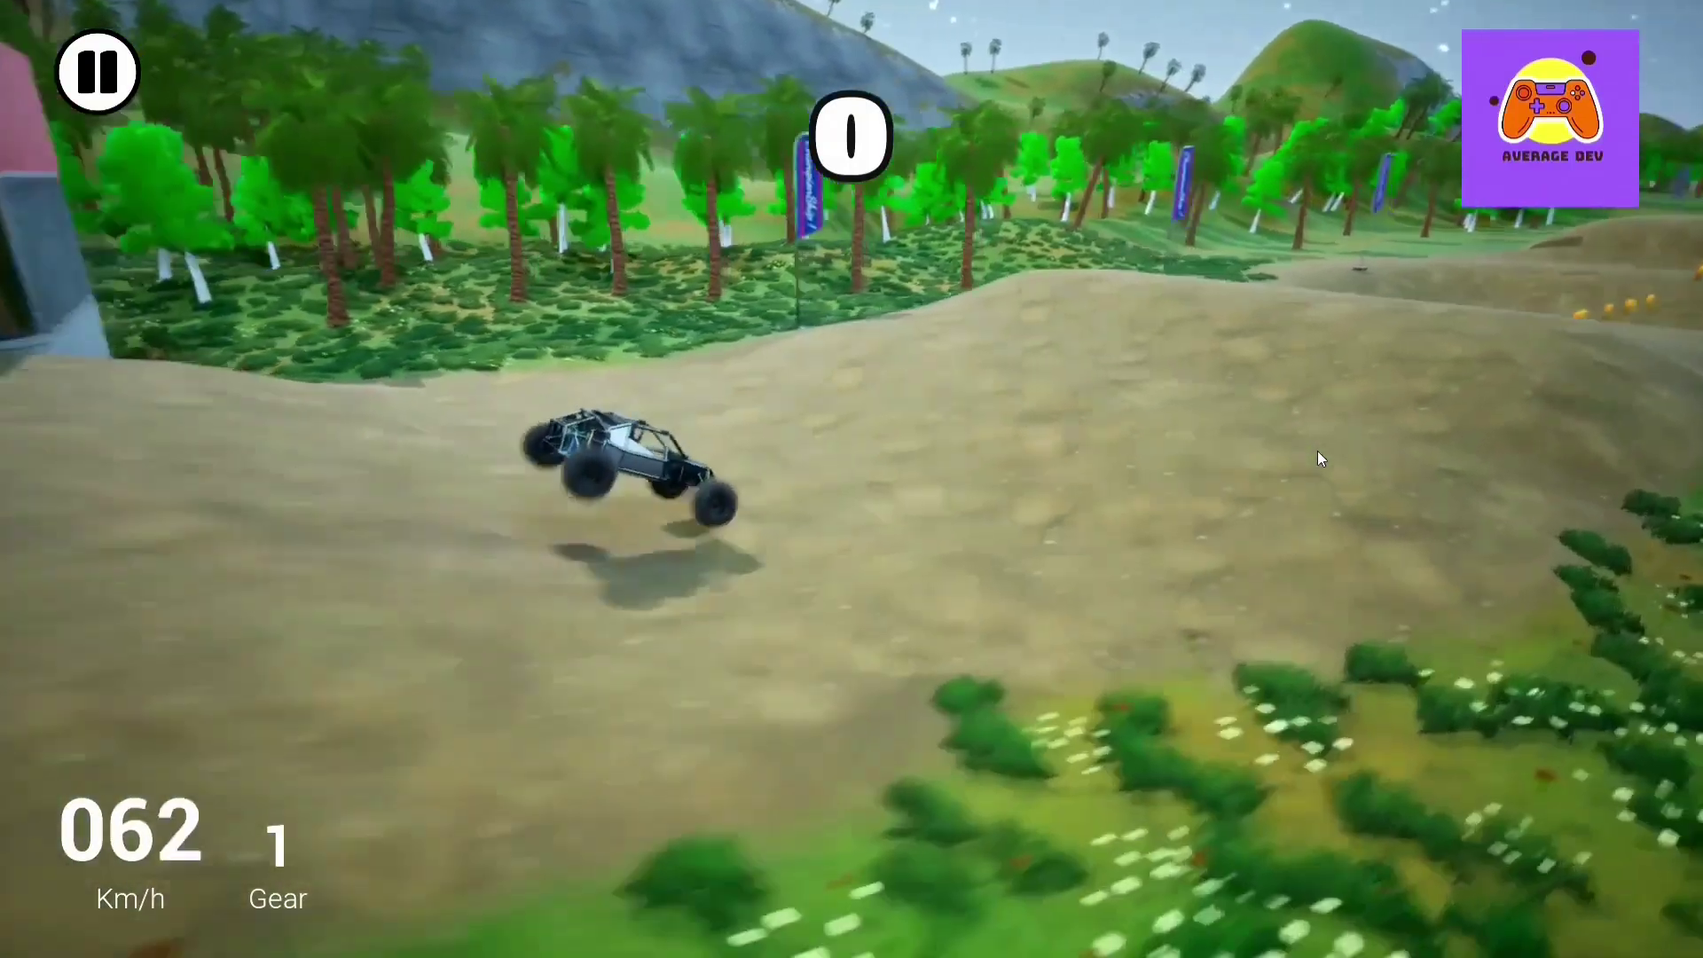
{"action": "key", "text": "s"}
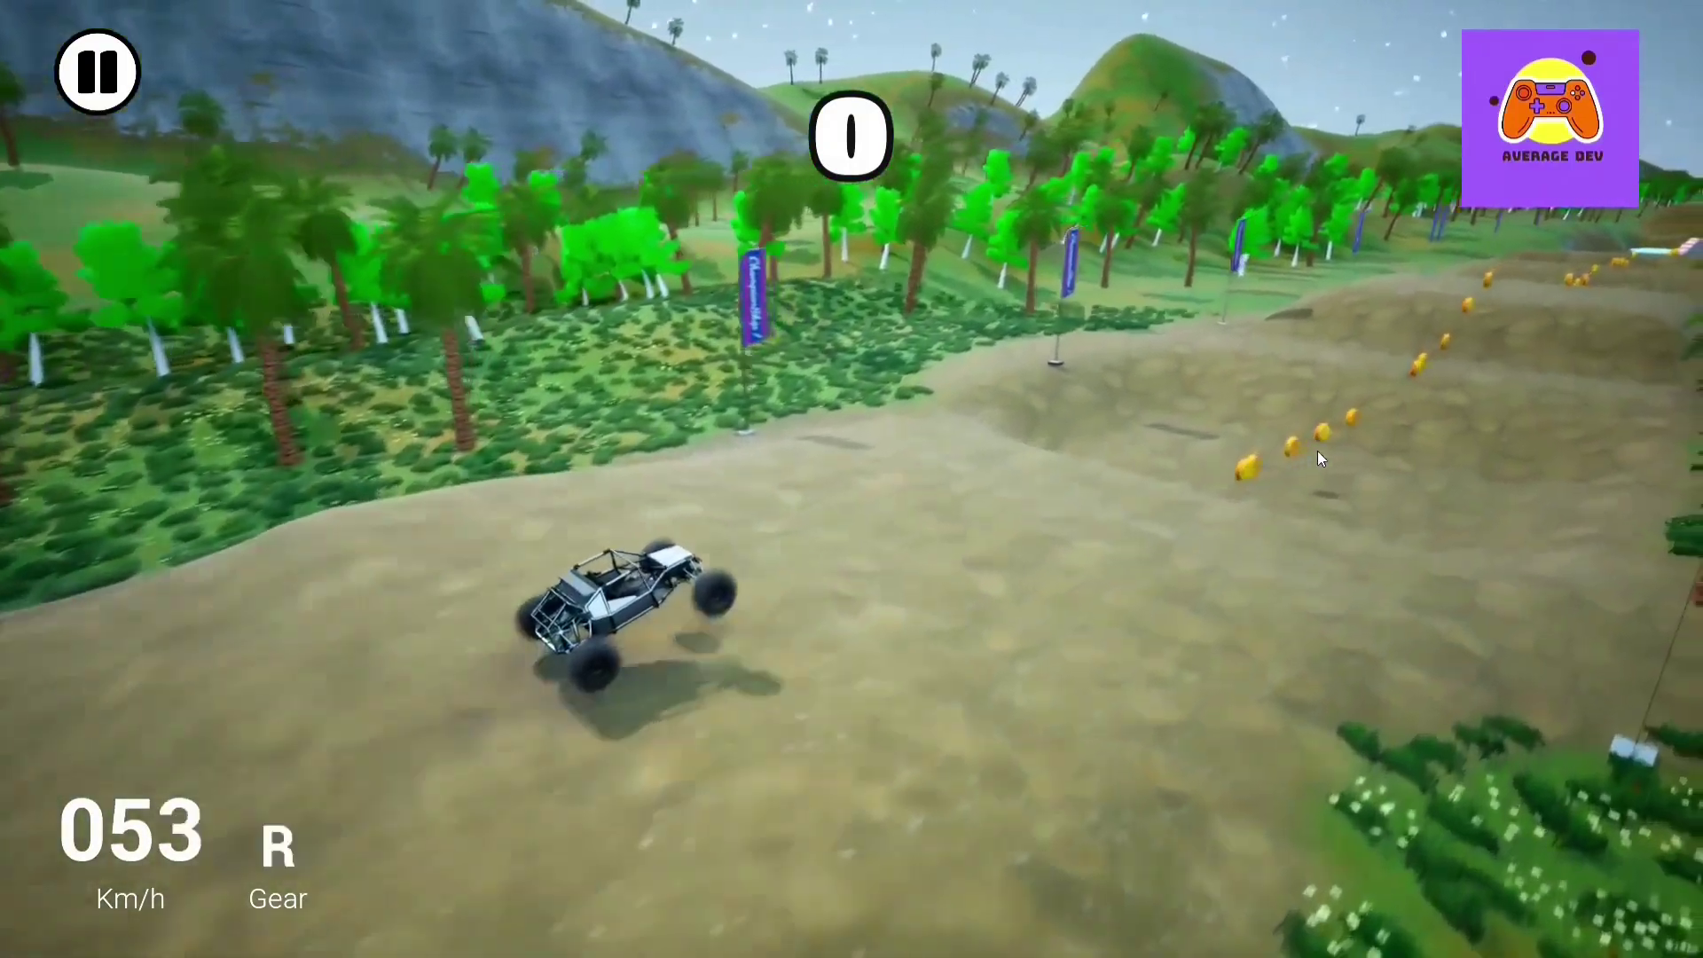
{"action": "key", "text": "w"}
{"action": "key", "text": "s"}
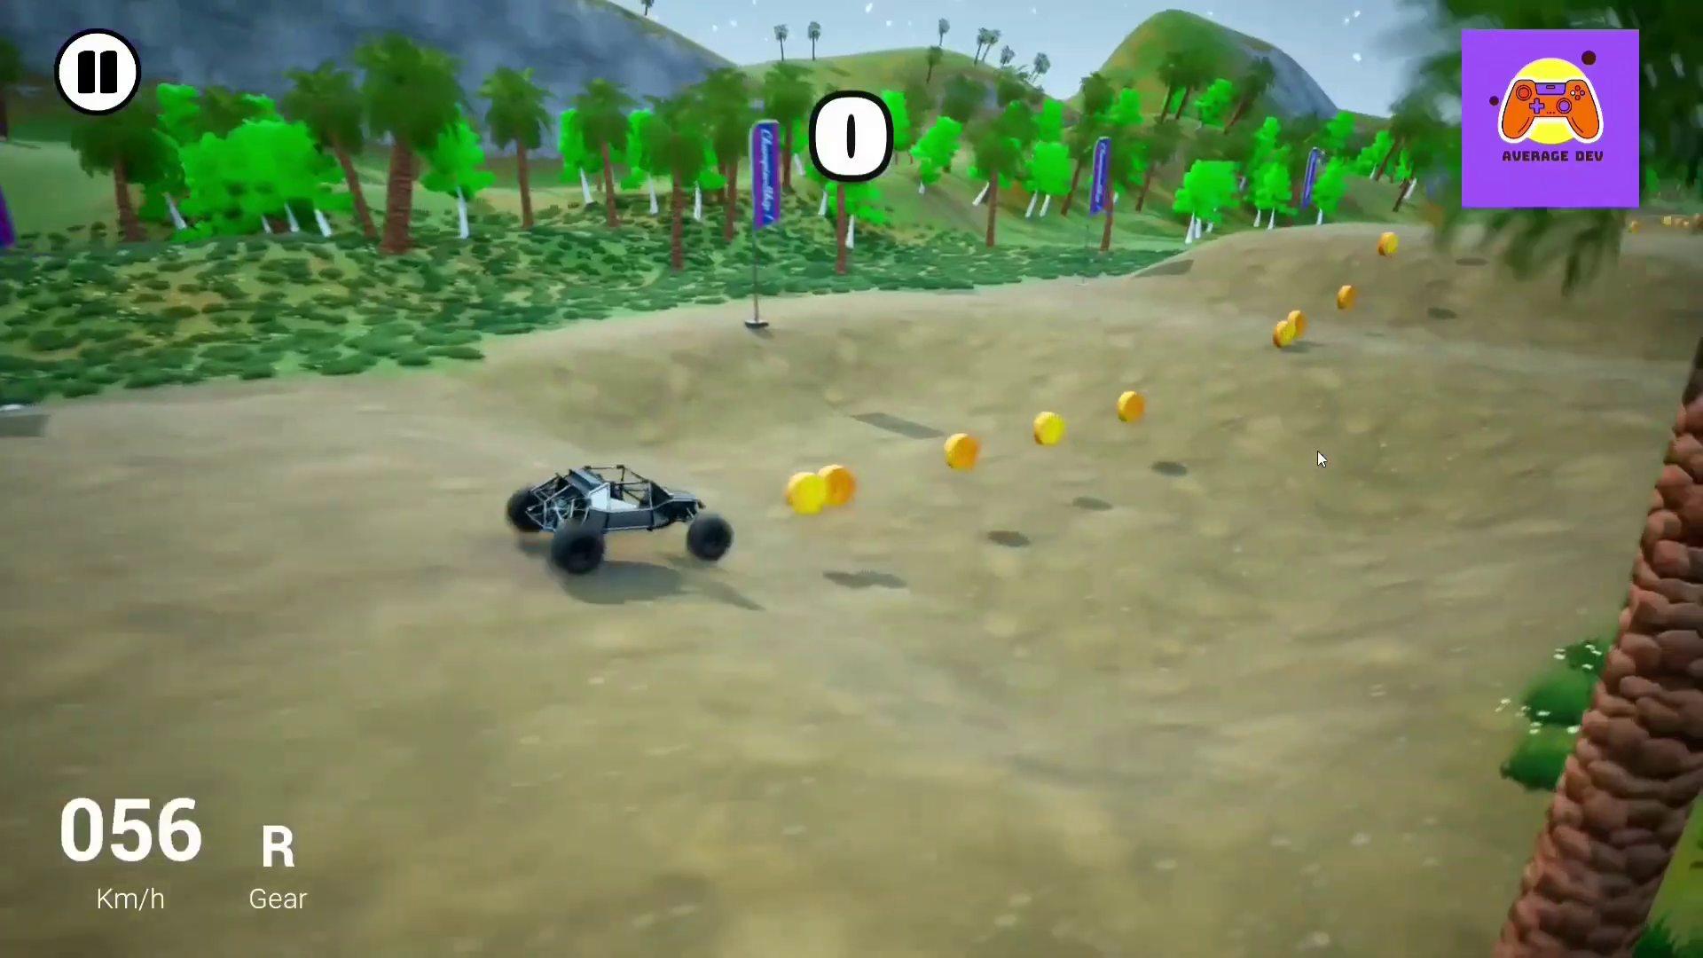
{"action": "key", "text": "w"}
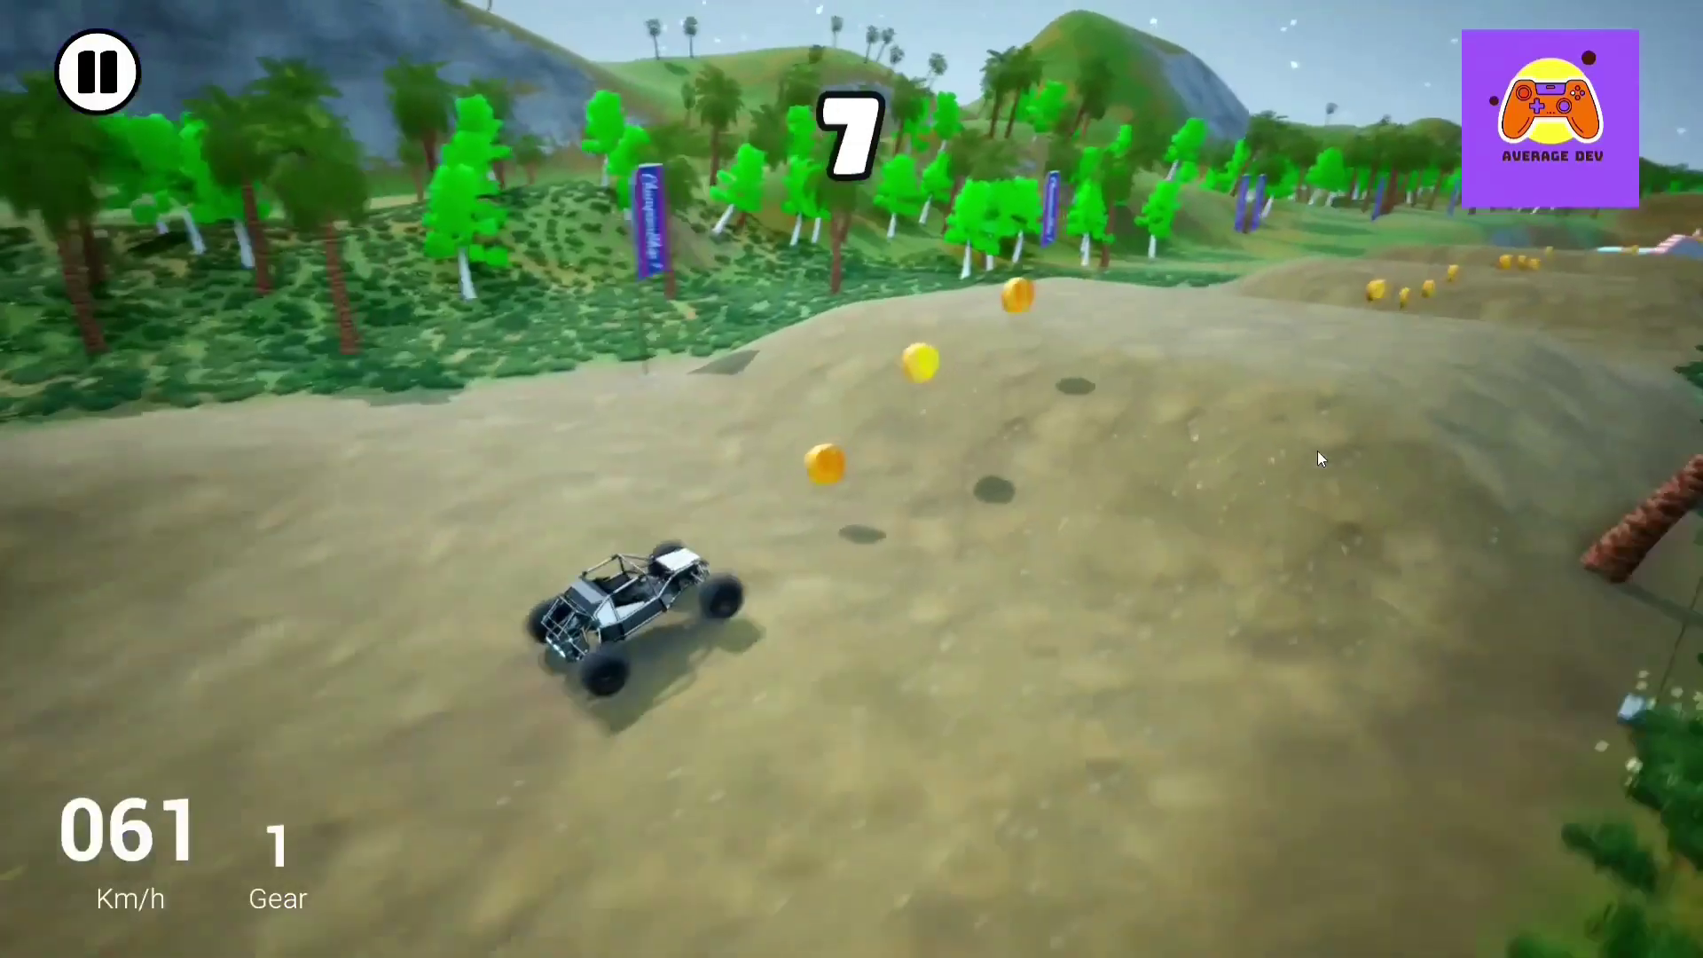
{"action": "key", "text": "s"}
{"action": "key", "text": "w"}
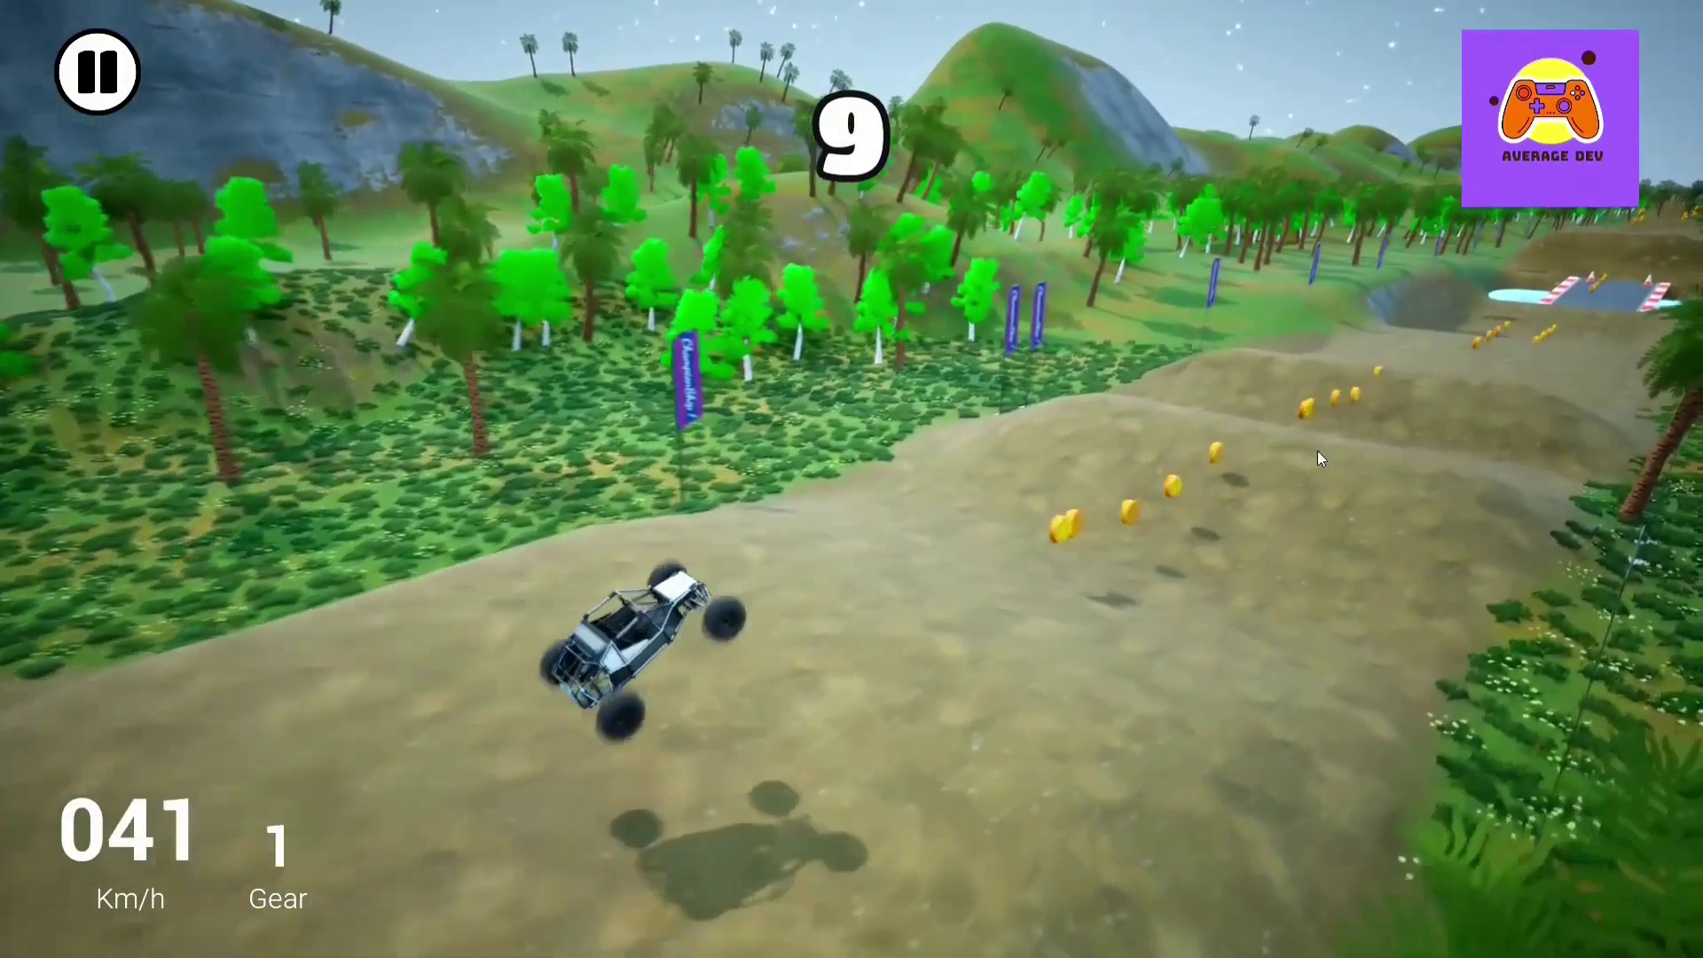
{"action": "key", "text": "w"}
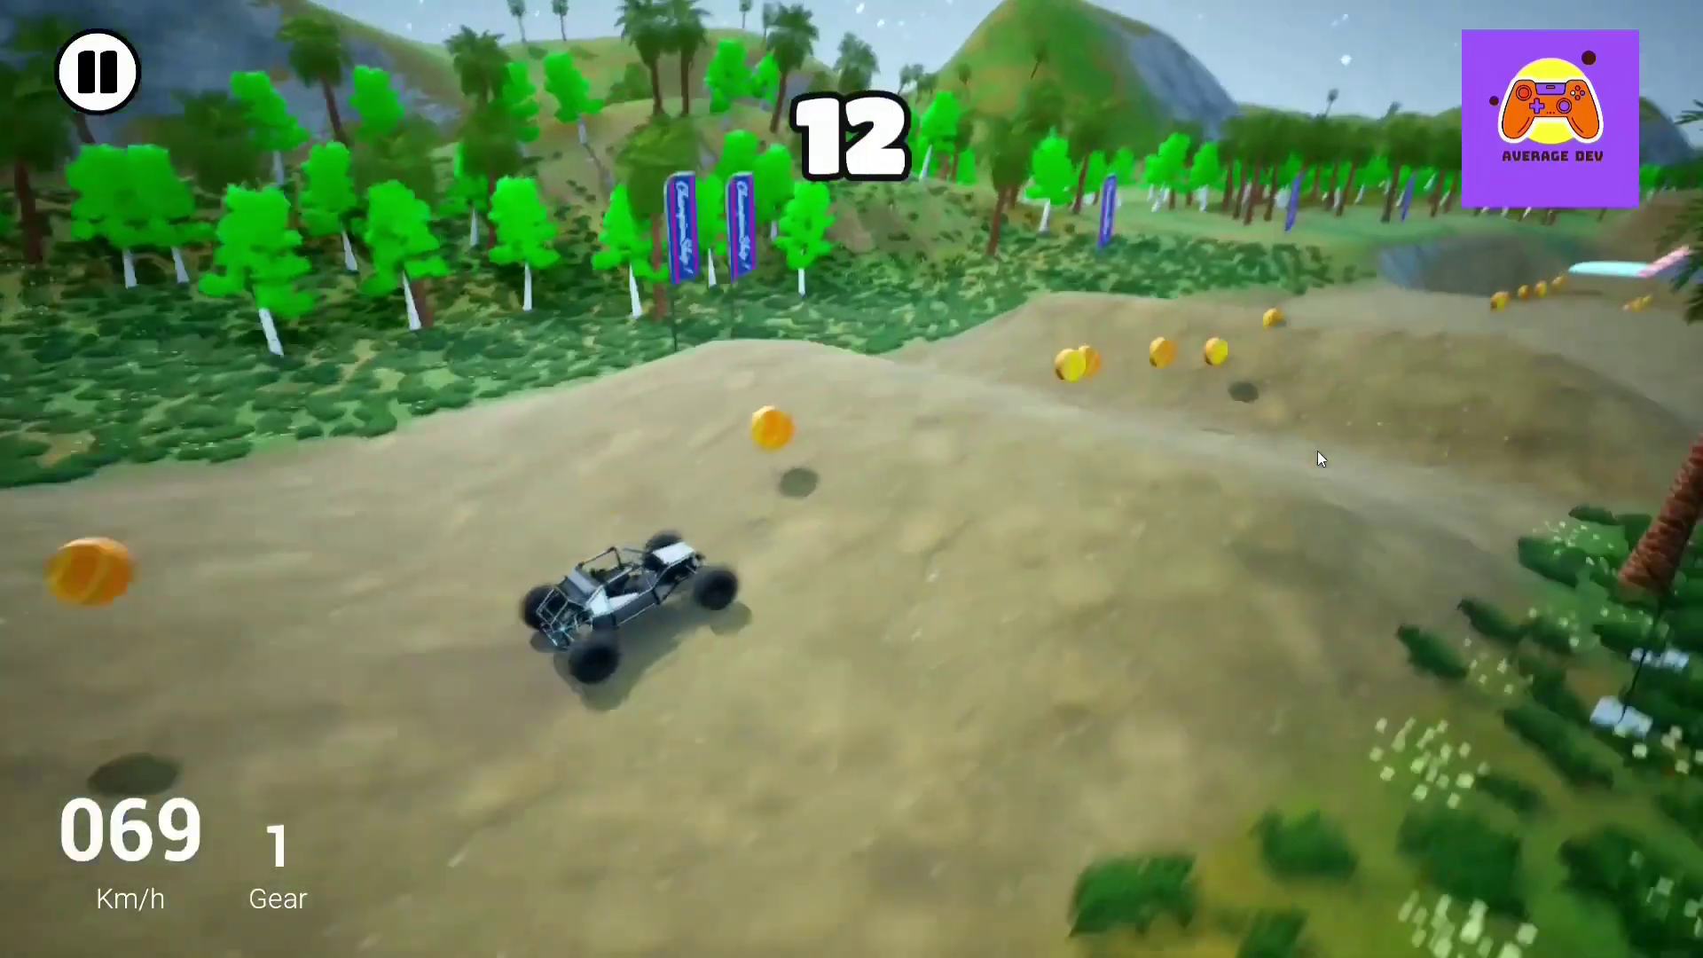
{"action": "key", "text": "s"}
{"action": "key", "text": "w"}
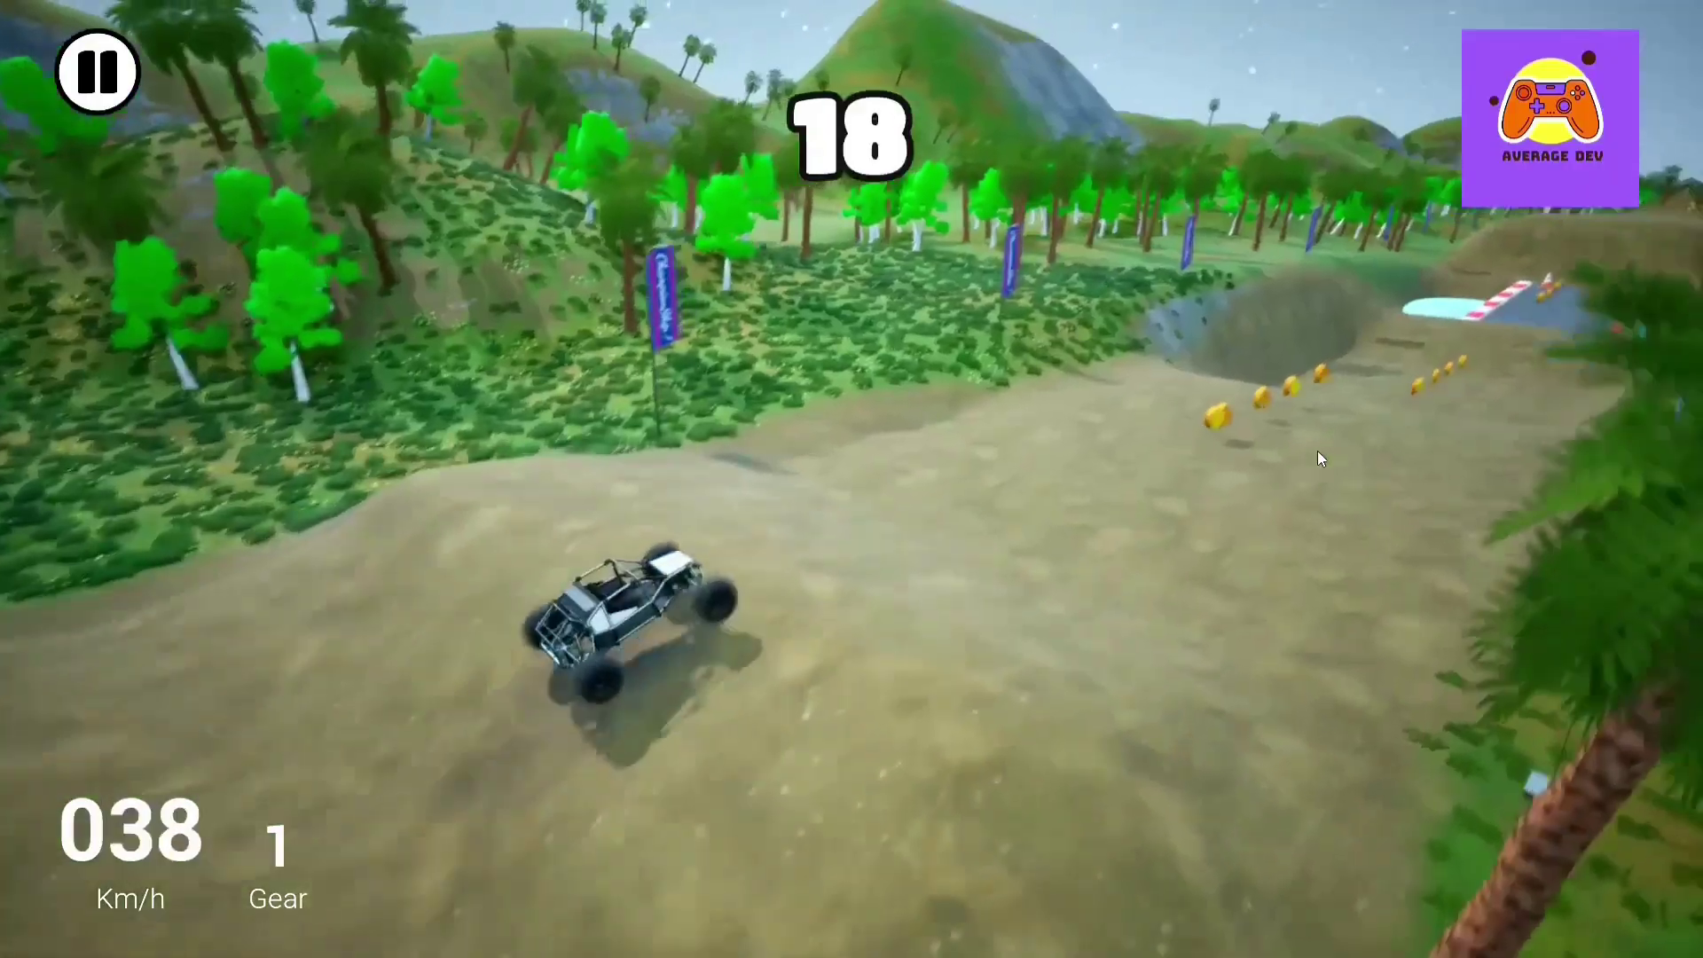
{"action": "key", "text": "s"}
{"action": "key", "text": "w"}
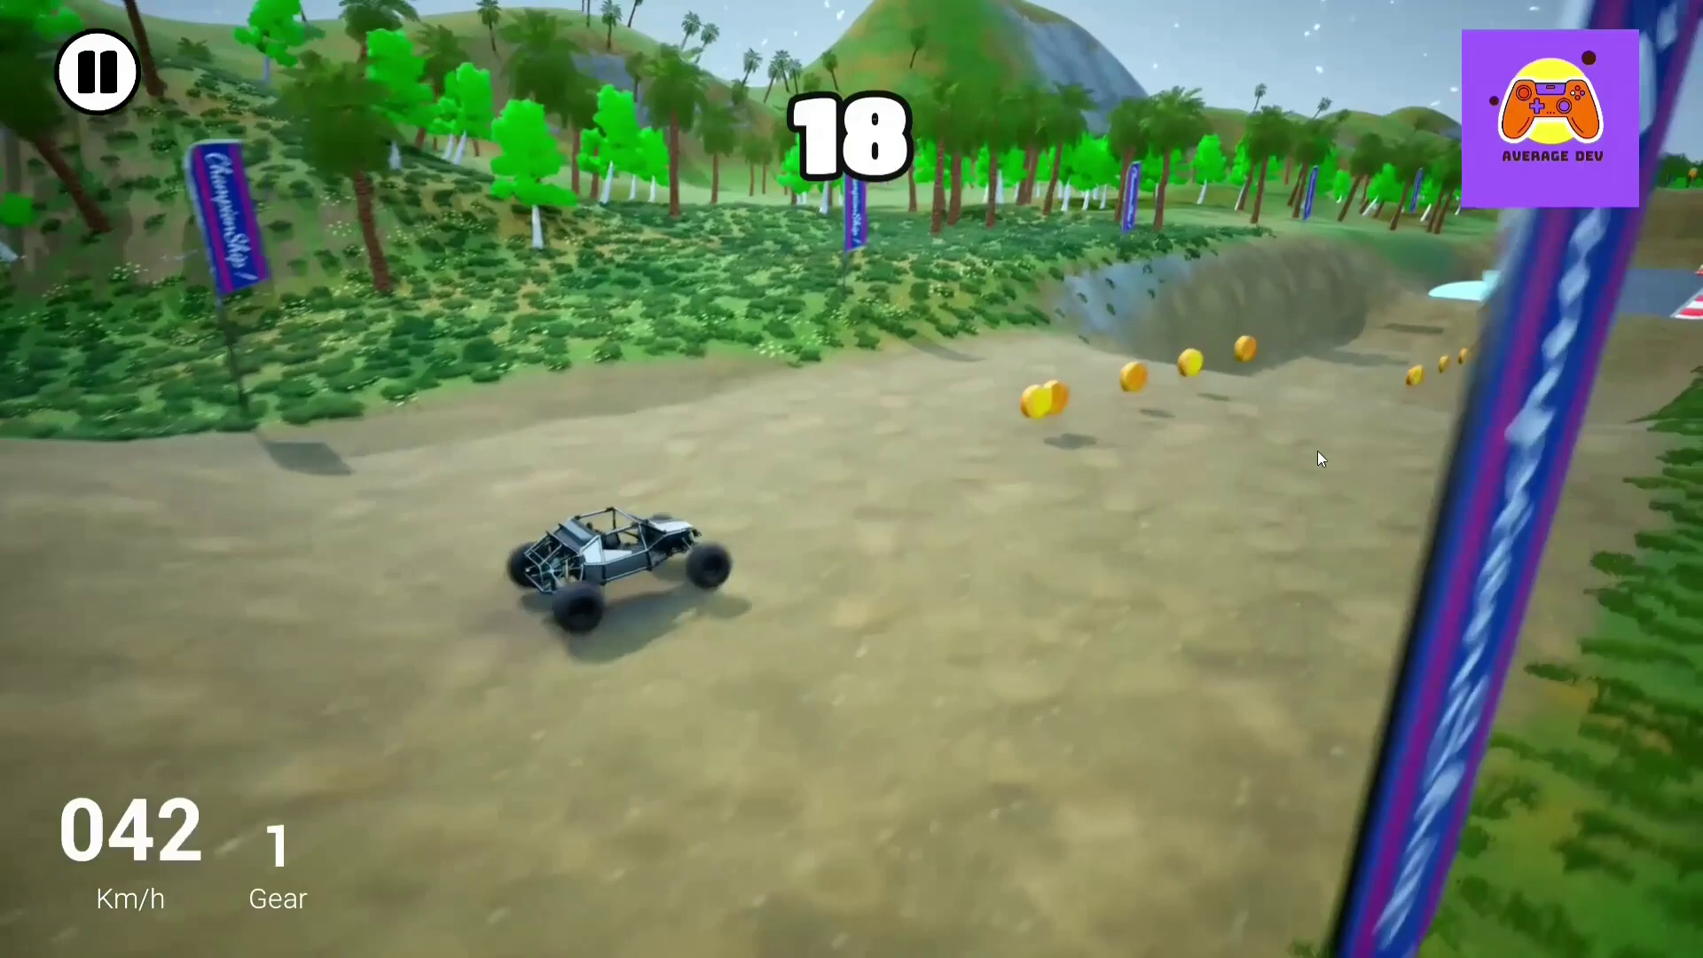